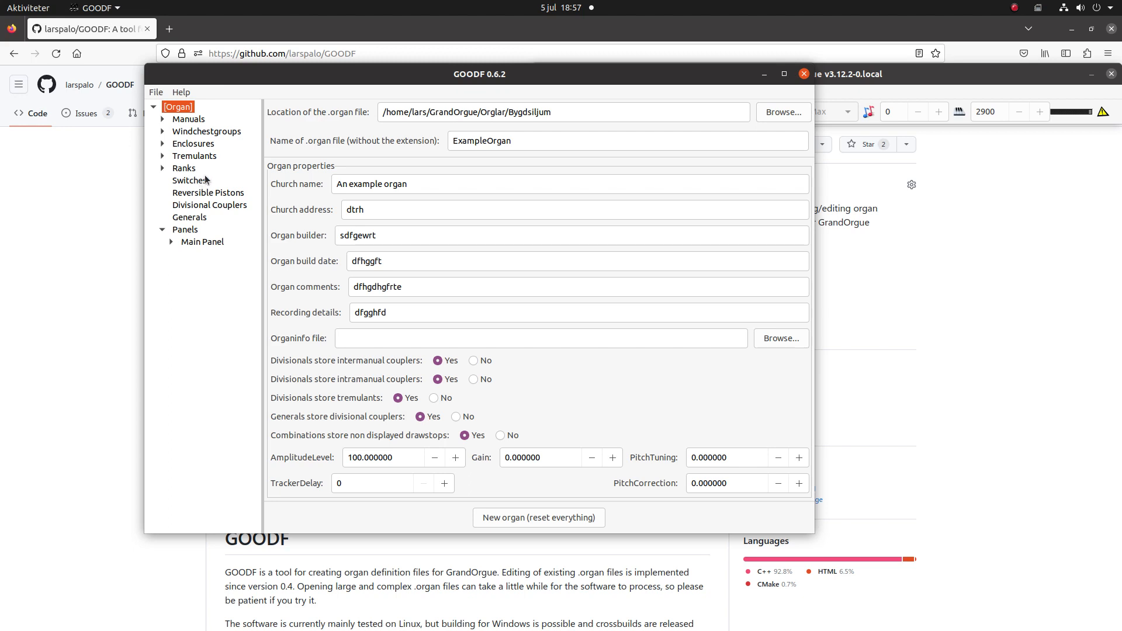
- Add one new windchestgroup to the organ and name it Noise Effects
click(209, 135)
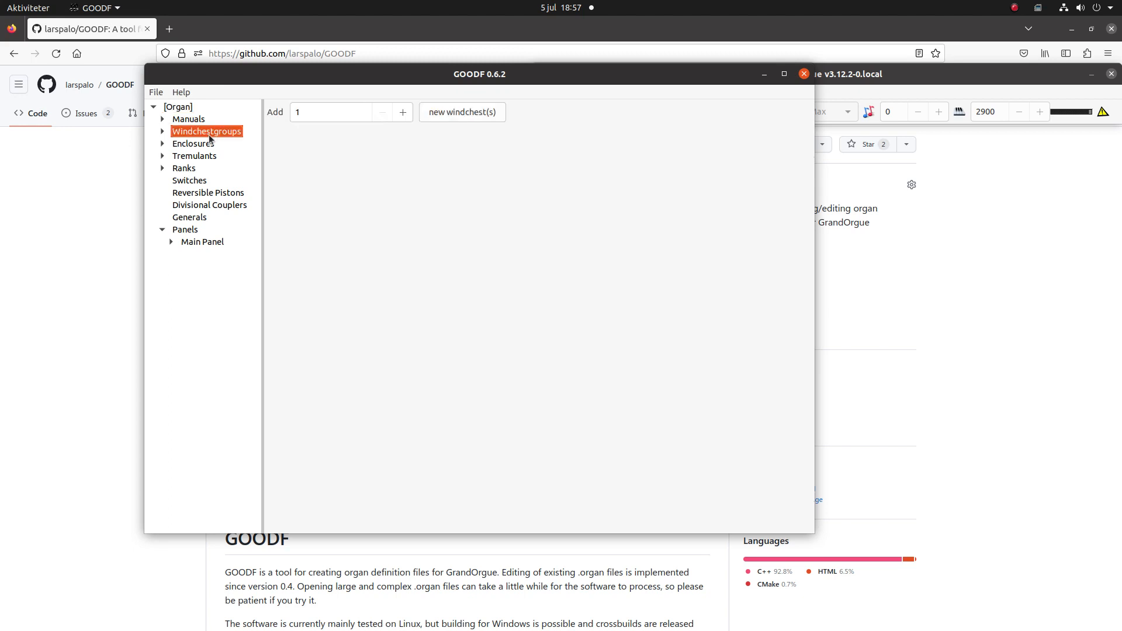
click(462, 113)
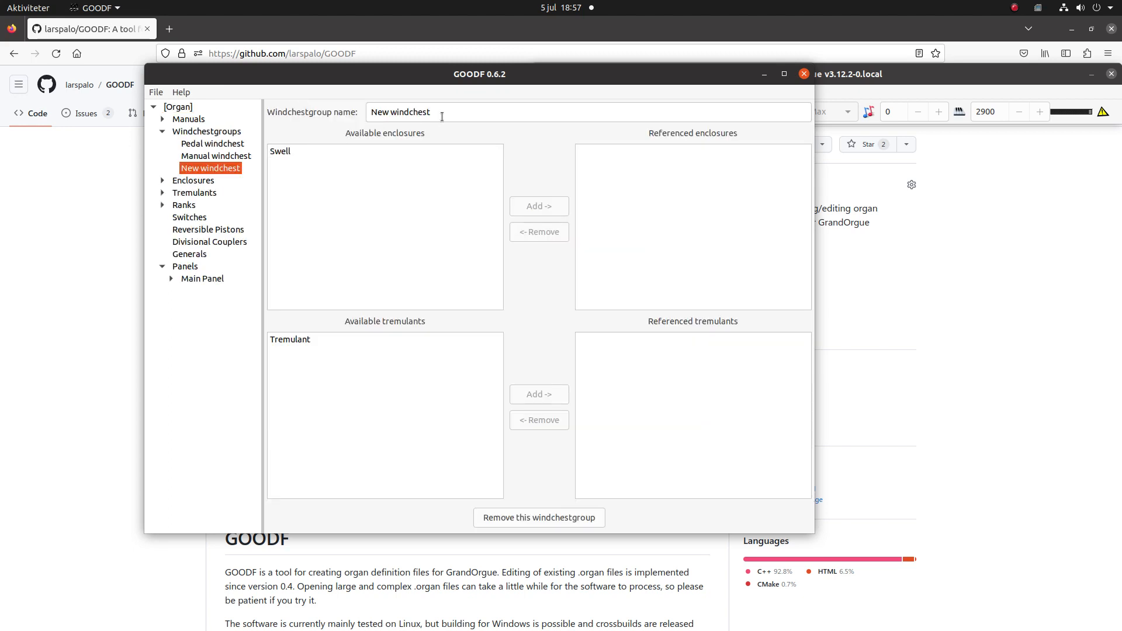
click(445, 115)
drag(444, 115, 316, 101)
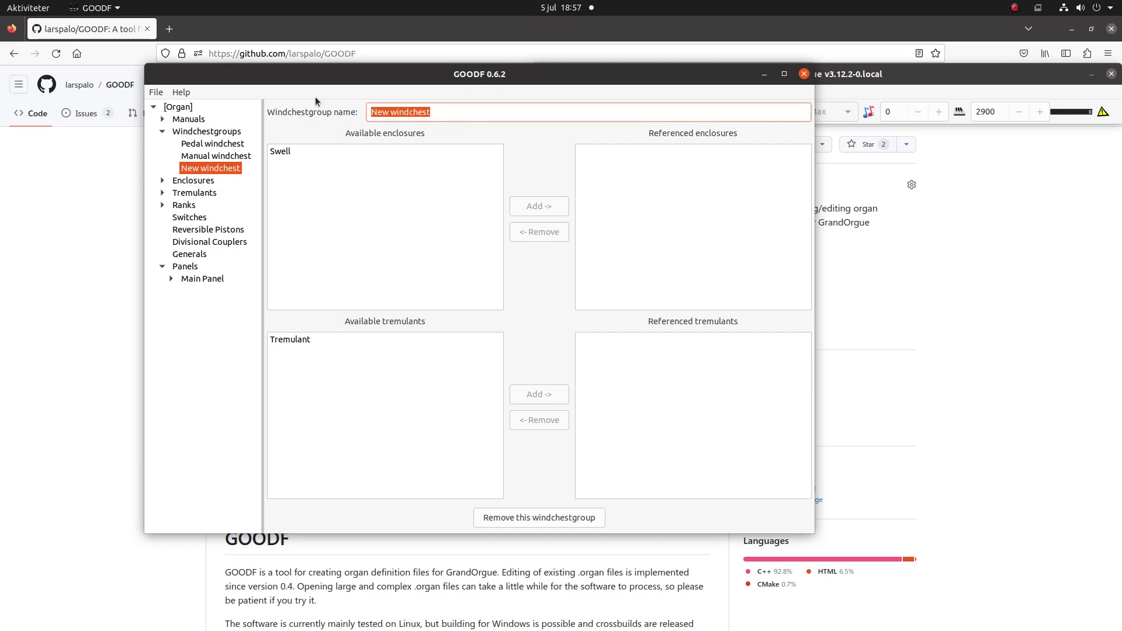
text(Noise E)
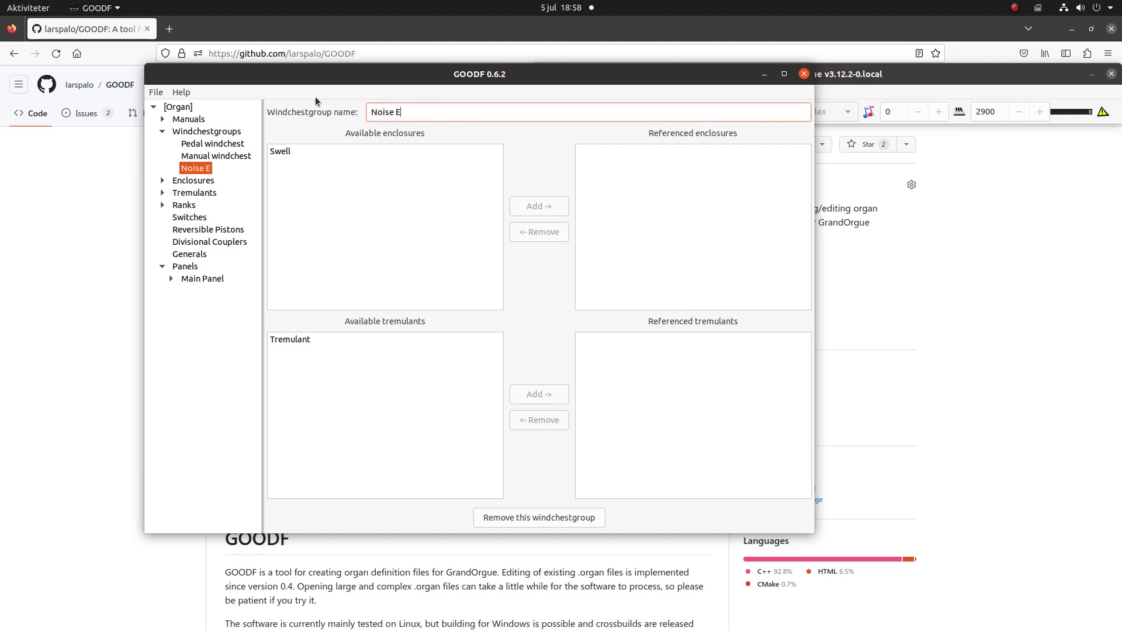
text(ffects)
click(207, 132)
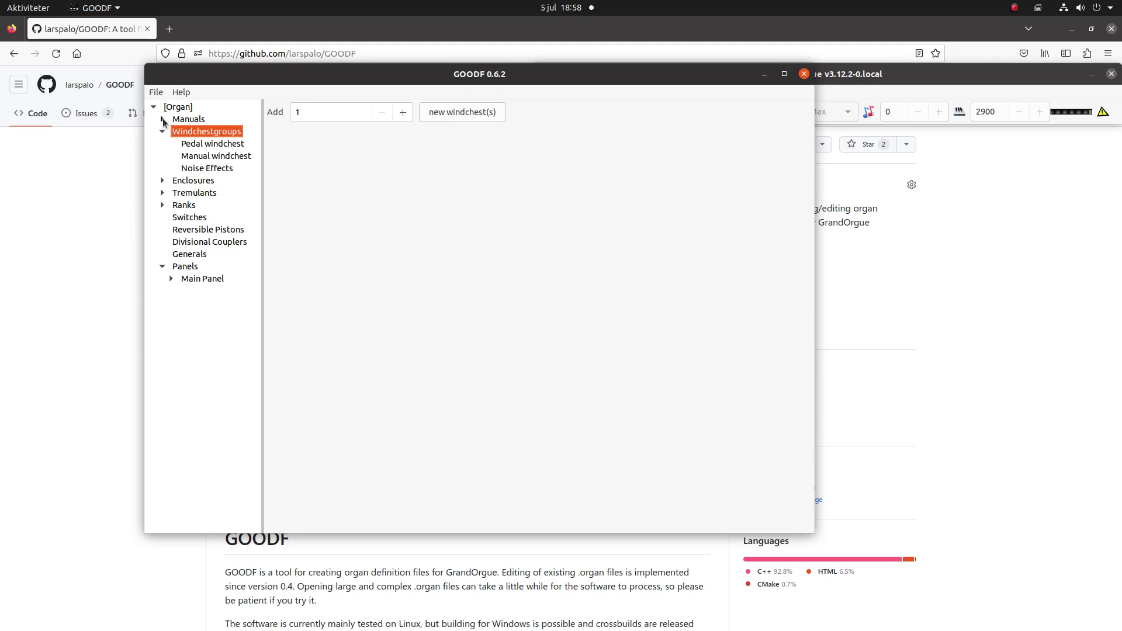
click(208, 170)
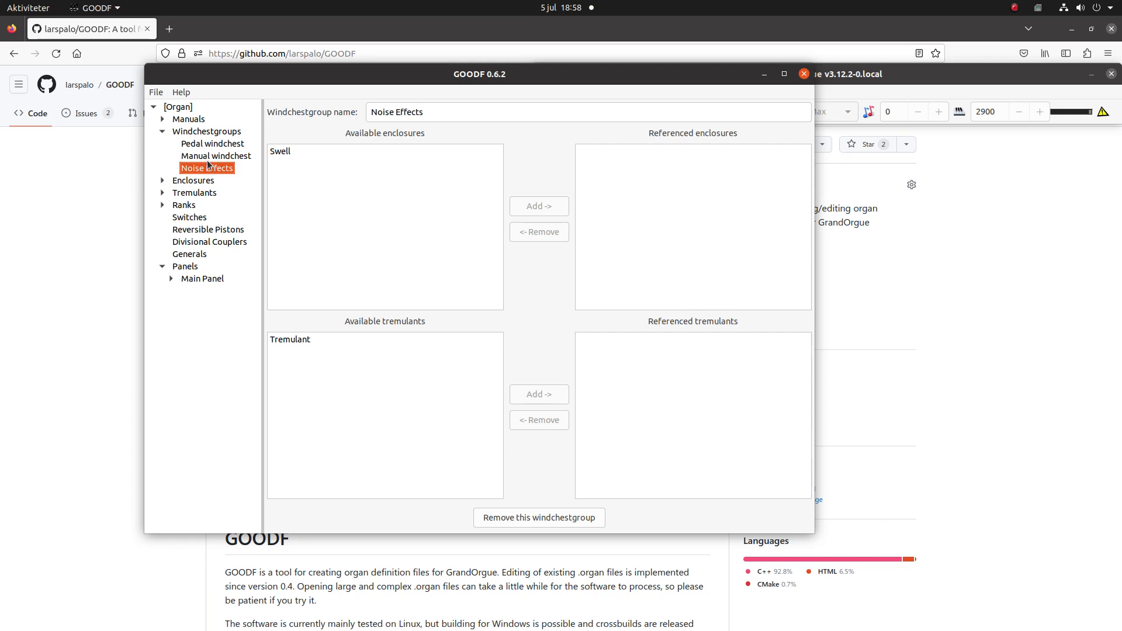
- Add two new stops to the Pedal manual
click(189, 121)
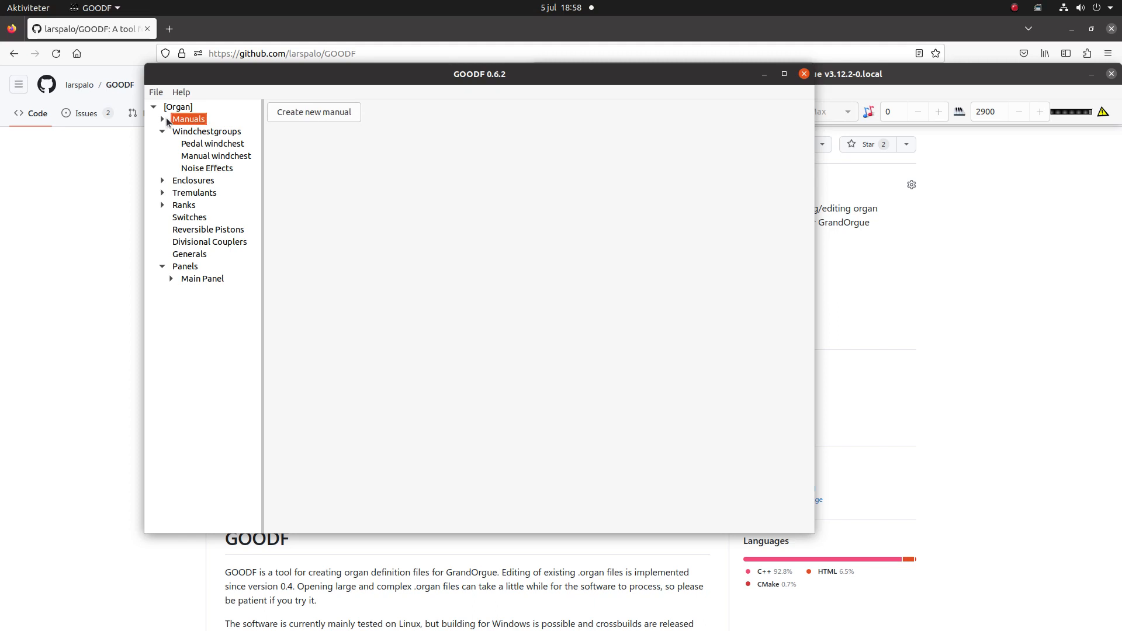
click(166, 119)
click(173, 134)
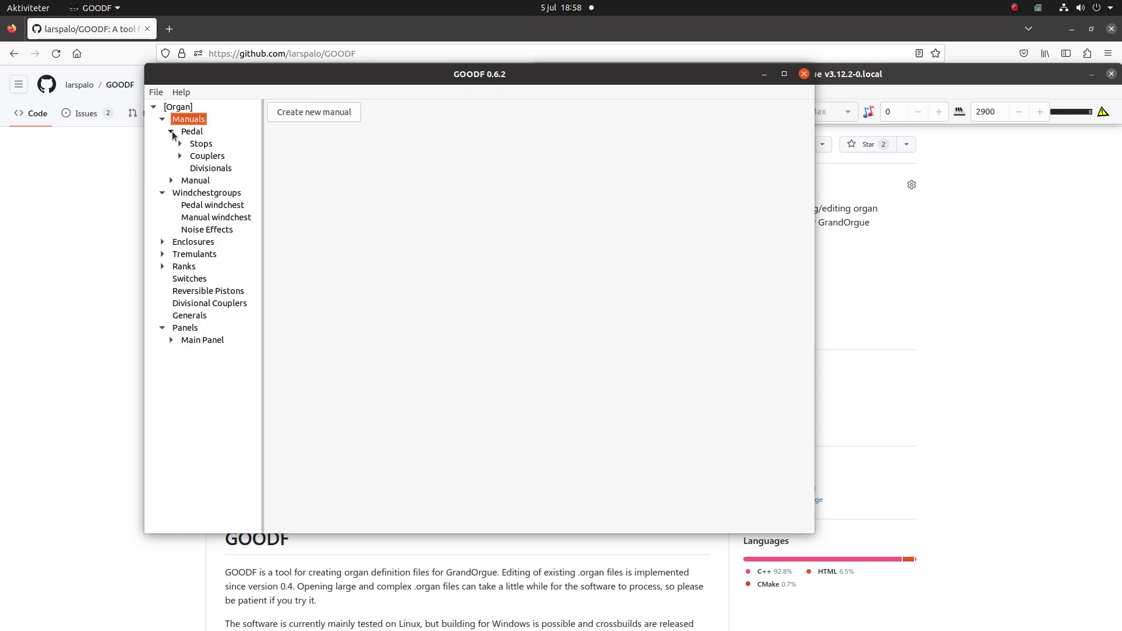
click(181, 146)
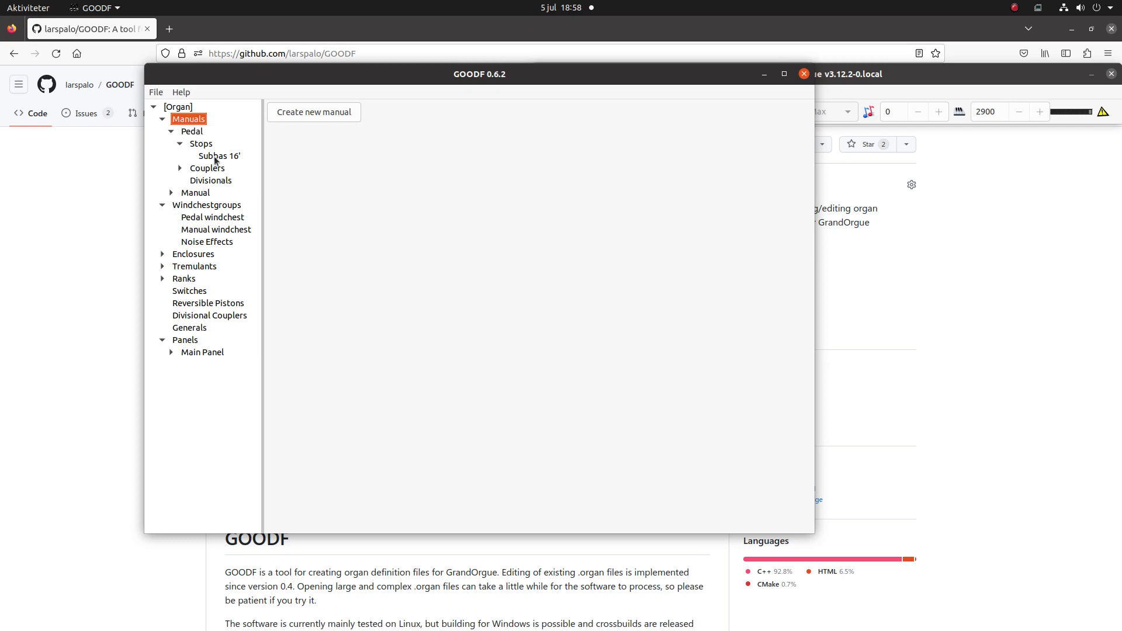
click(192, 132)
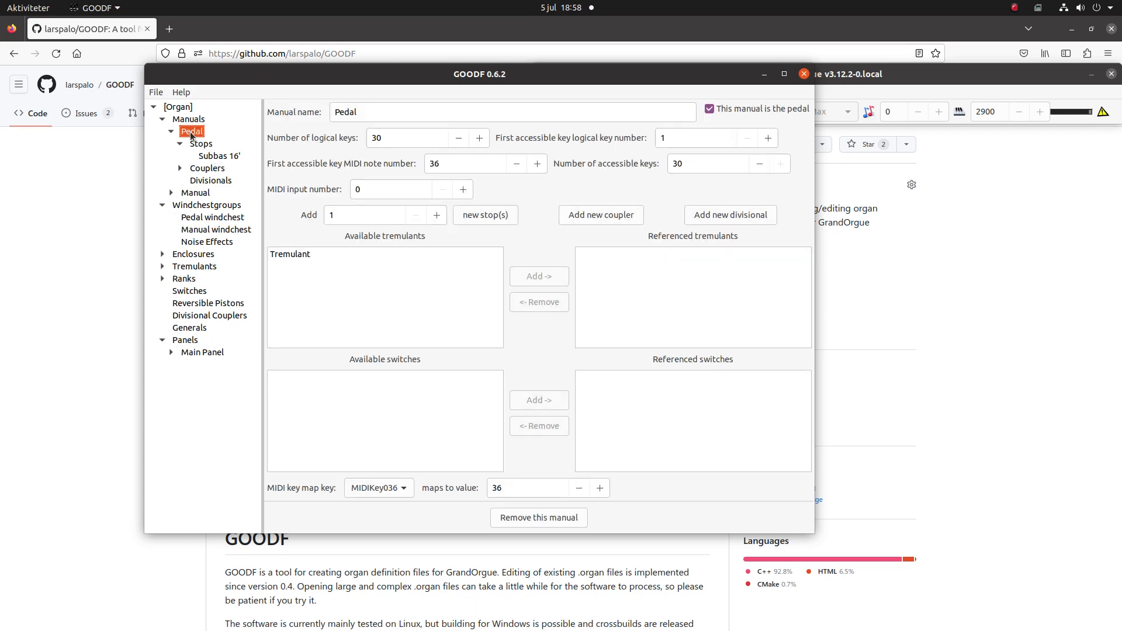
click(438, 215)
click(490, 215)
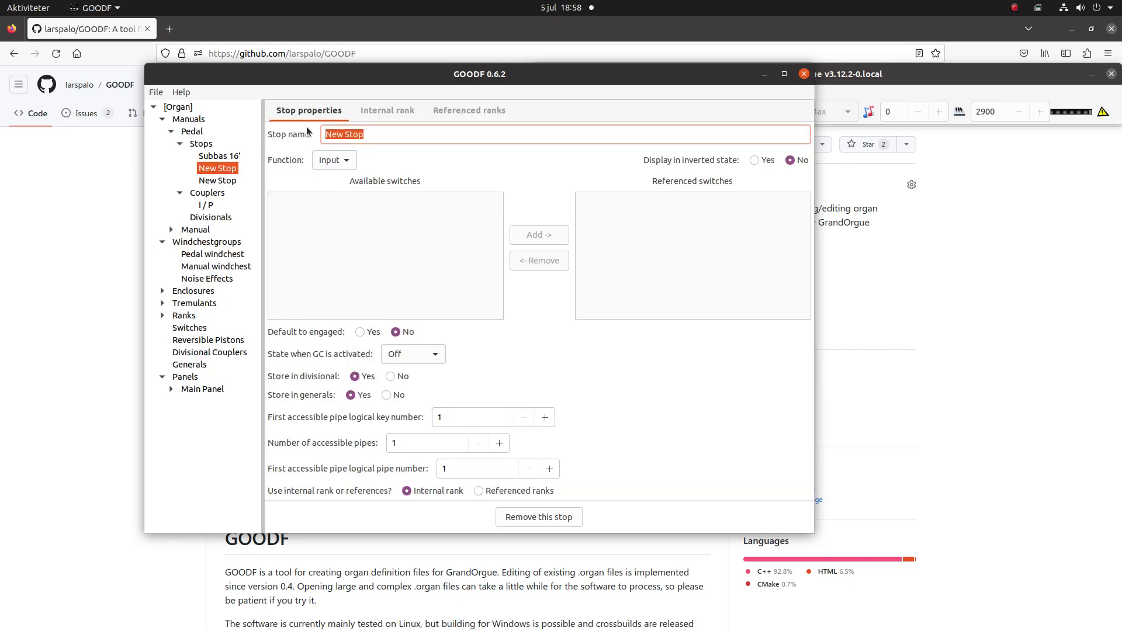
- Name the two new pedal stops Subbas Noise ON and Subbas Noise OFF
text(Subbas )
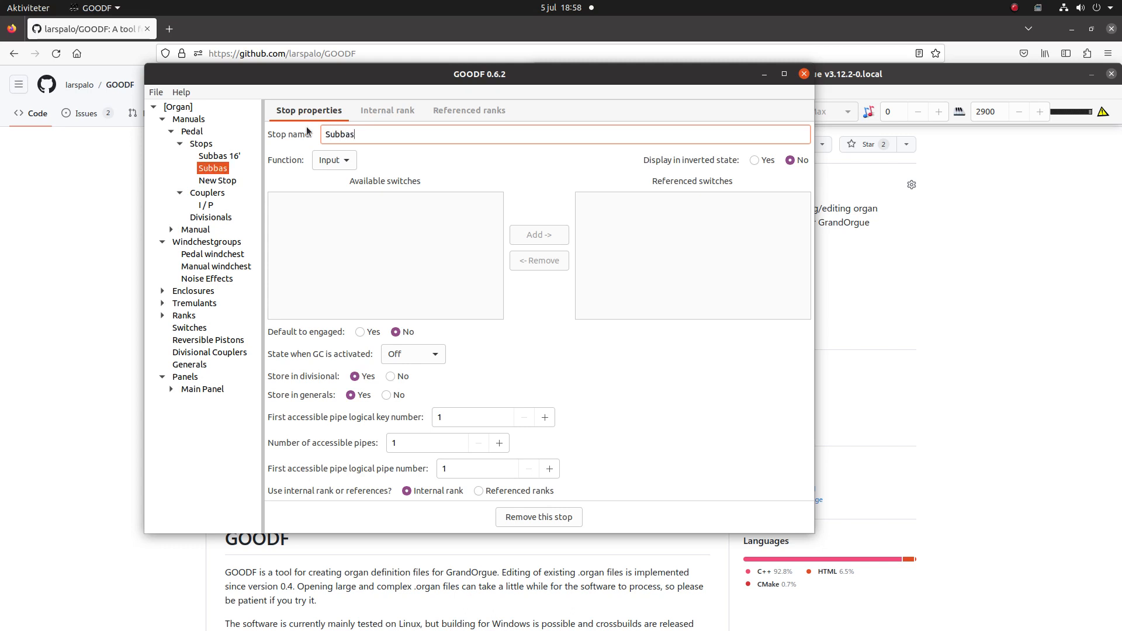
text(Noise ON)
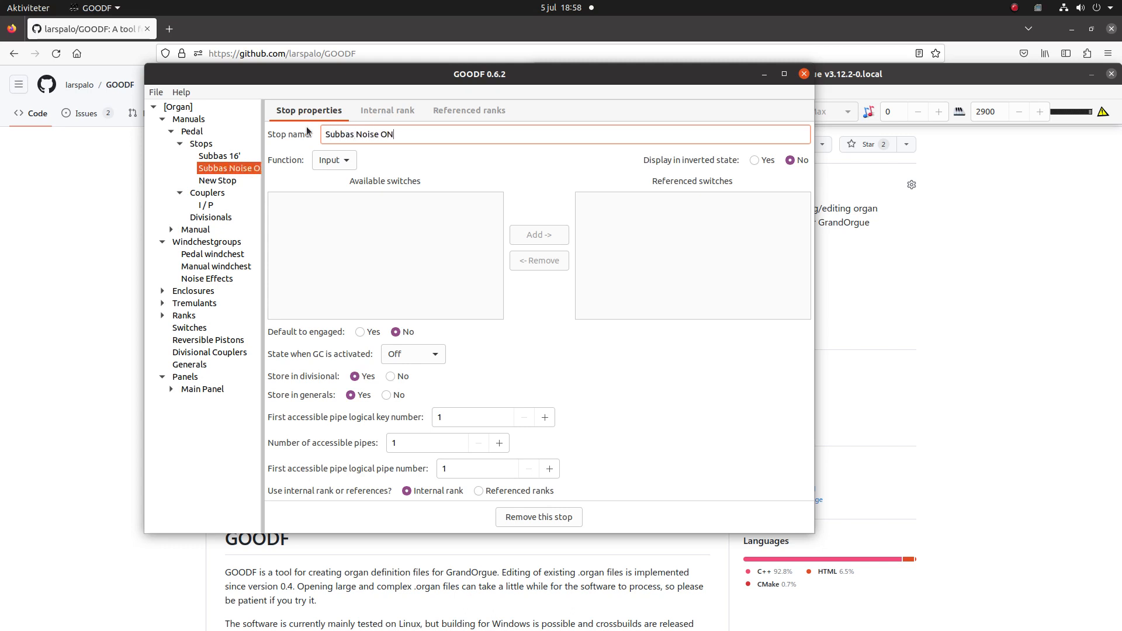
click(215, 181)
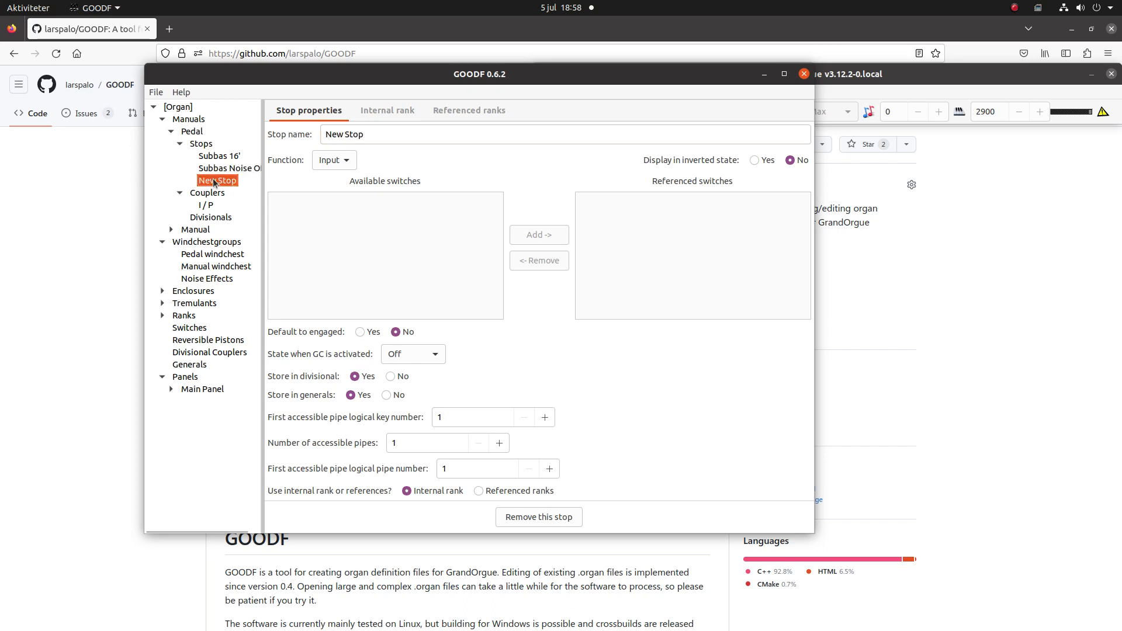
click(373, 135)
key(ctrl+a)
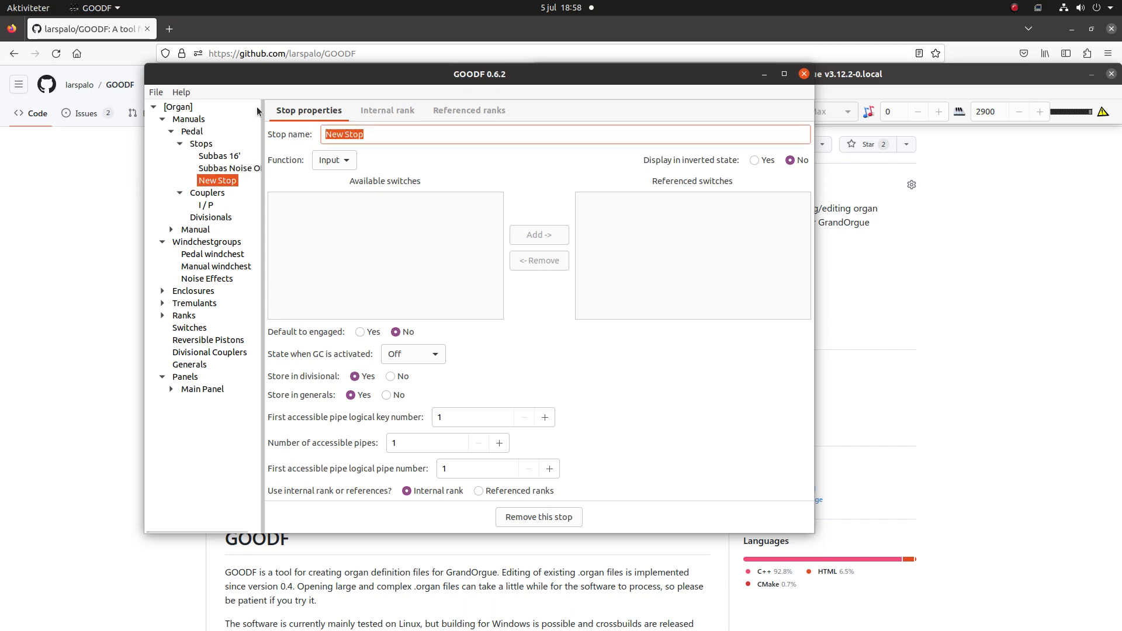
text(Subbas)
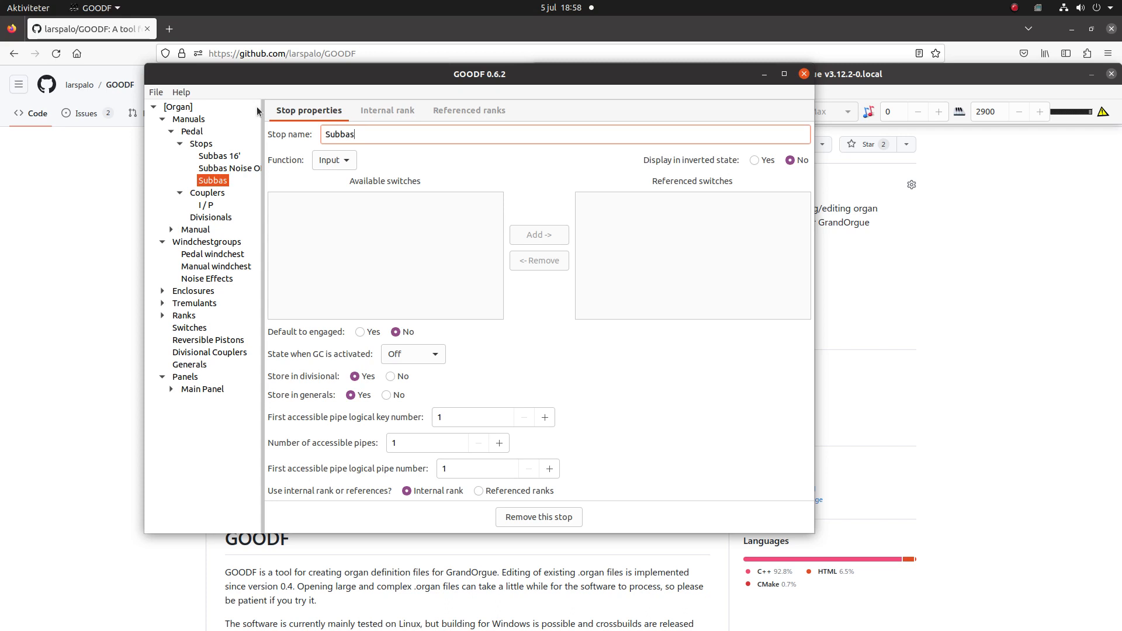
text( Noise OFF)
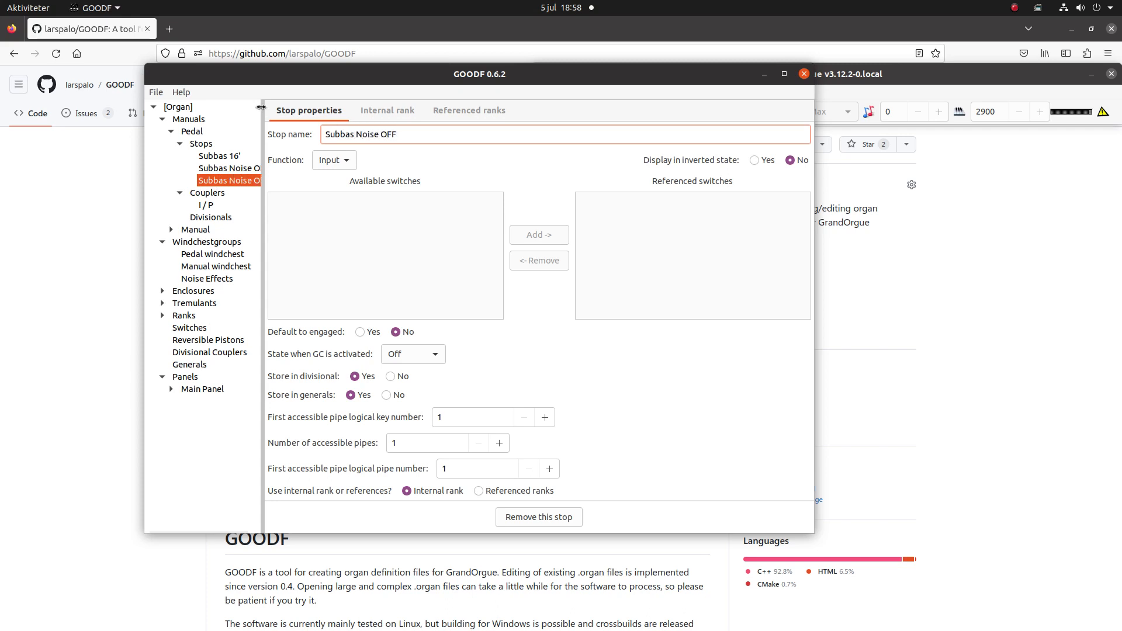
- Assign the internal rank of Subbas Noise ON to the Noise Effects windchestgroup, make it percussive and disable its retuning
click(221, 169)
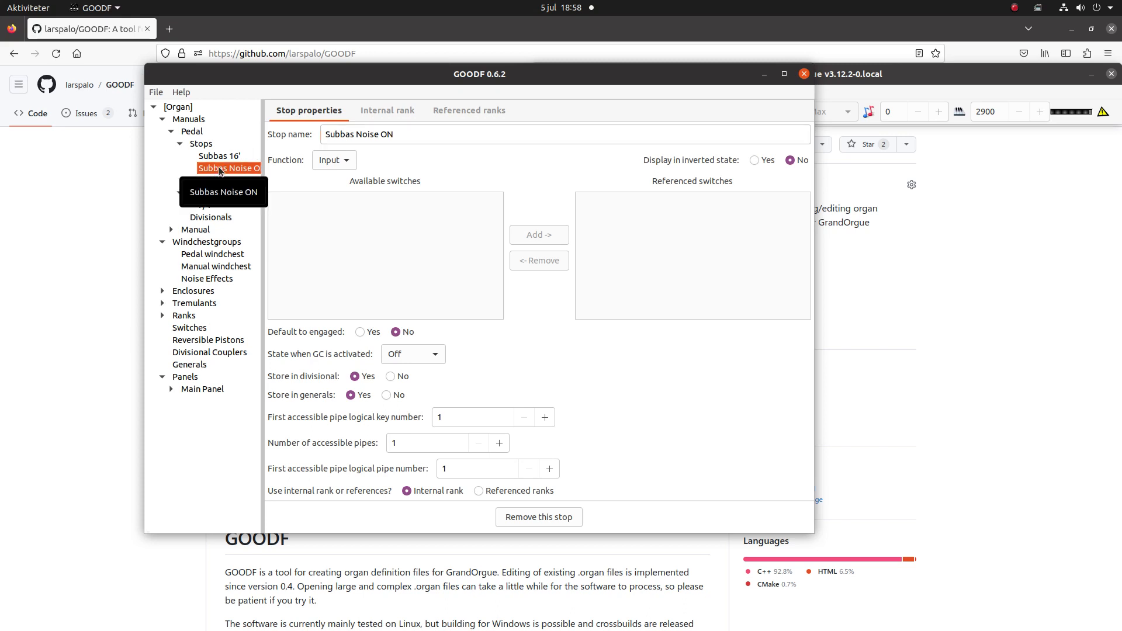
click(392, 113)
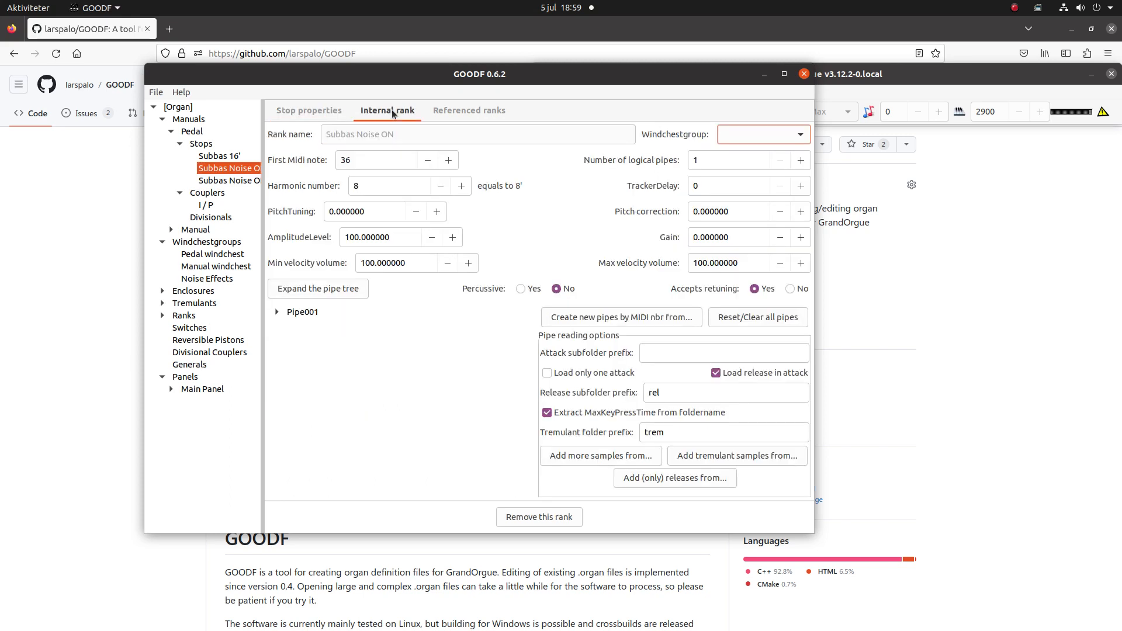
click(748, 137)
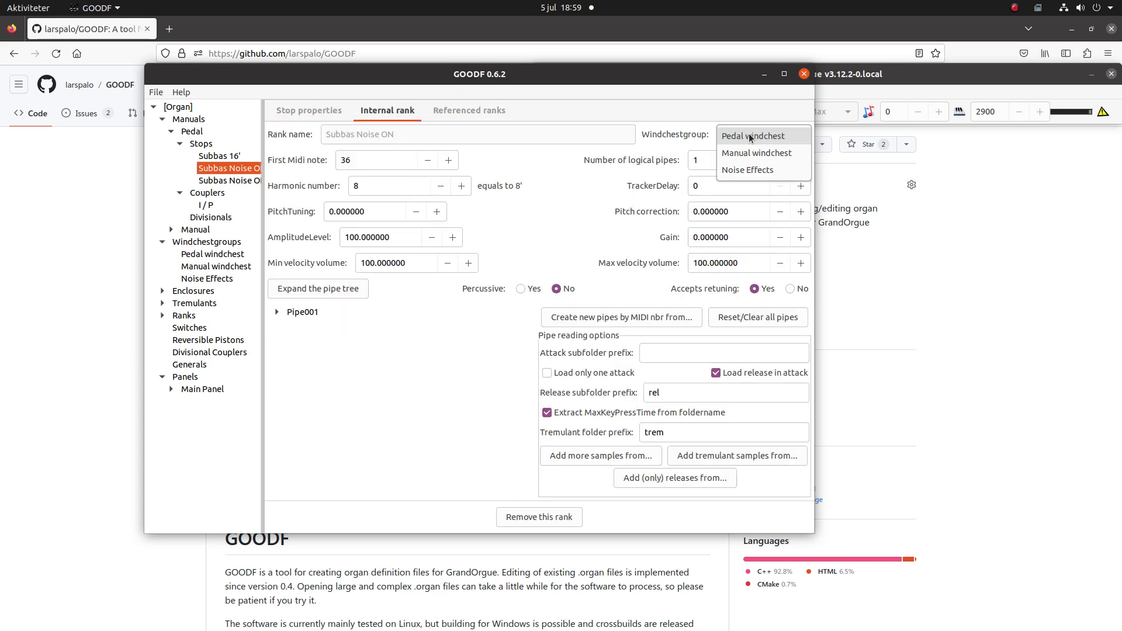
click(748, 170)
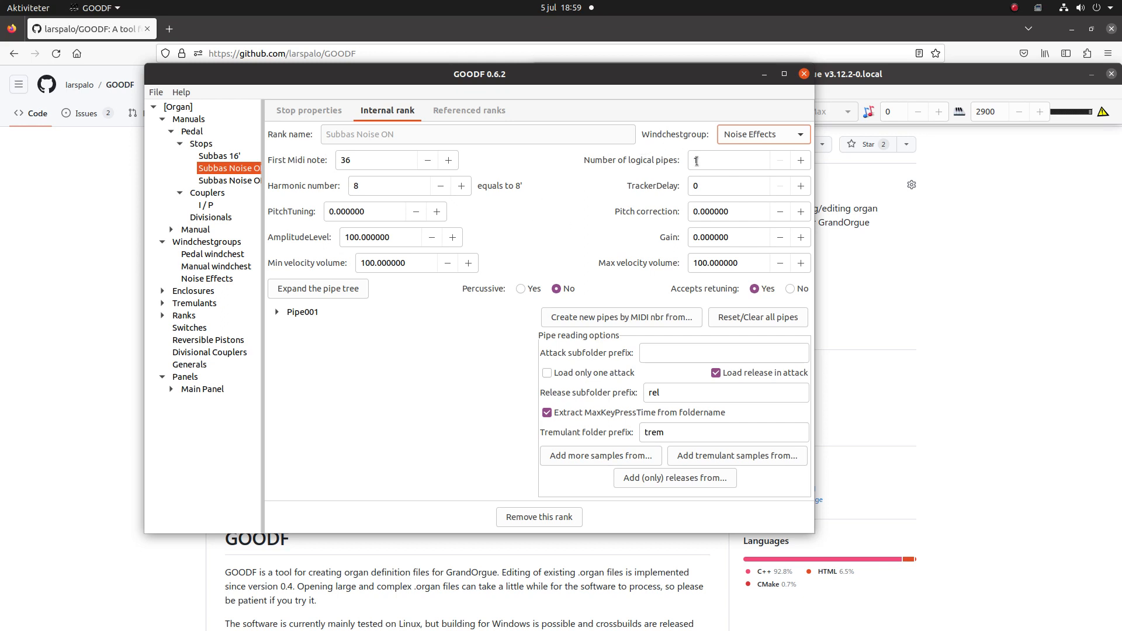
click(521, 289)
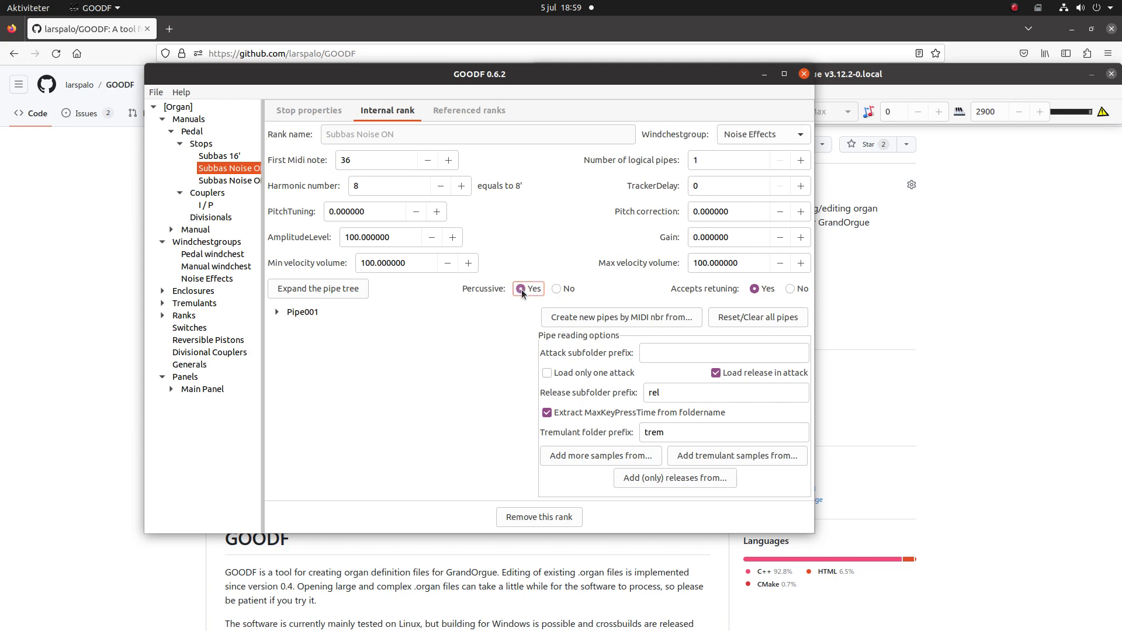
click(790, 291)
- Add Noise/Stops/PedS16On.wav as an attack of Pipe001 in the Subbas Noise ON rank and delete the pipe's DUMMY attack
click(277, 313)
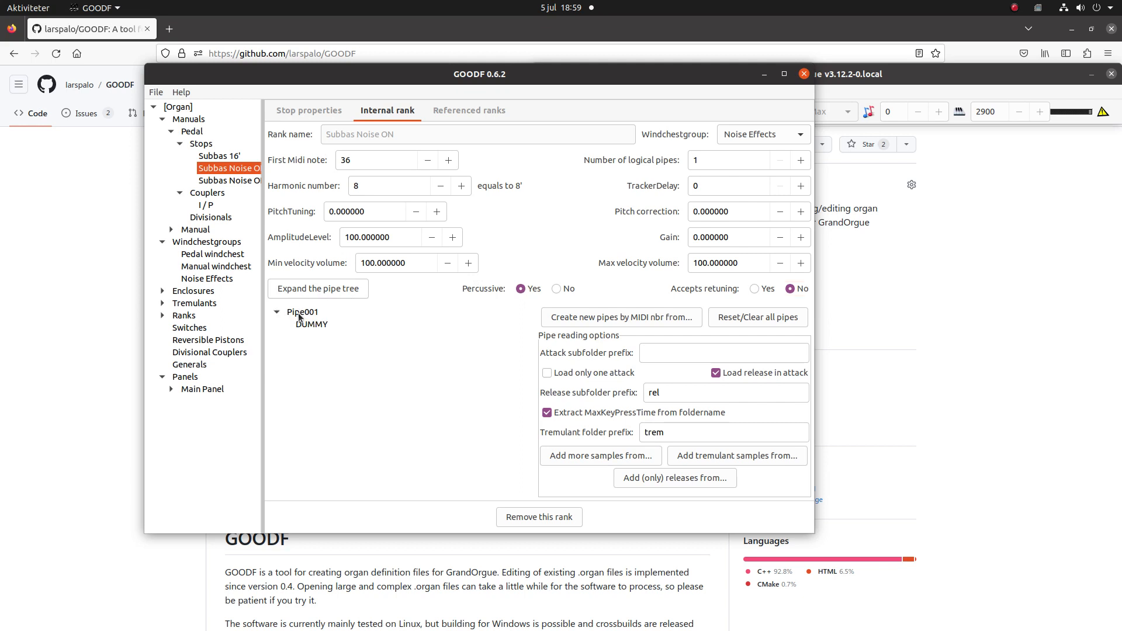
click(299, 318)
right_click(299, 314)
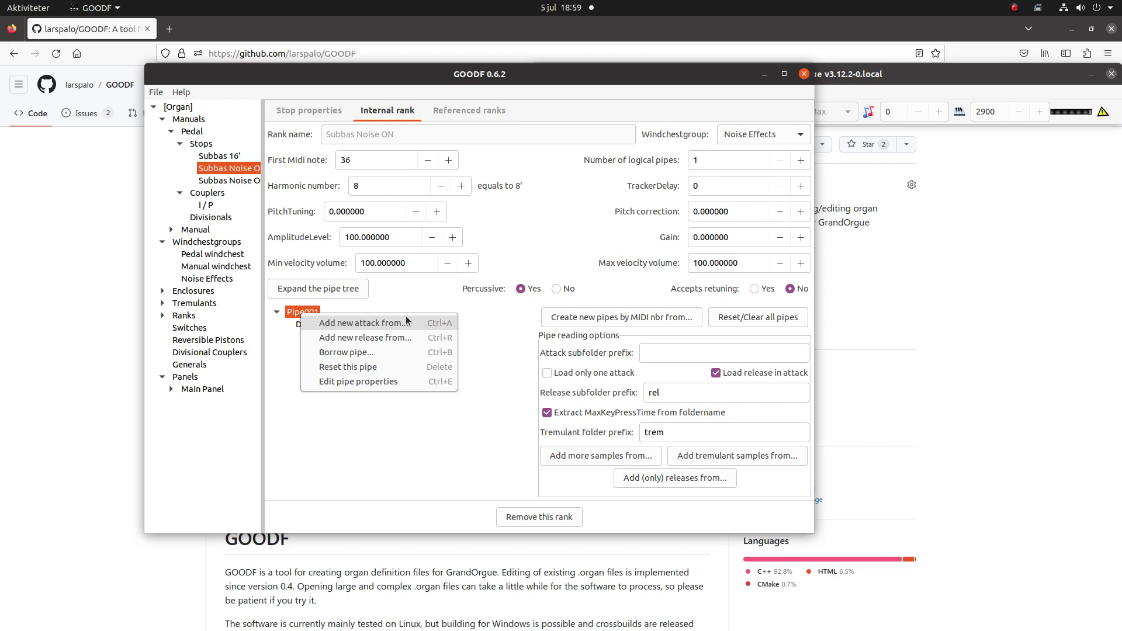
click(366, 324)
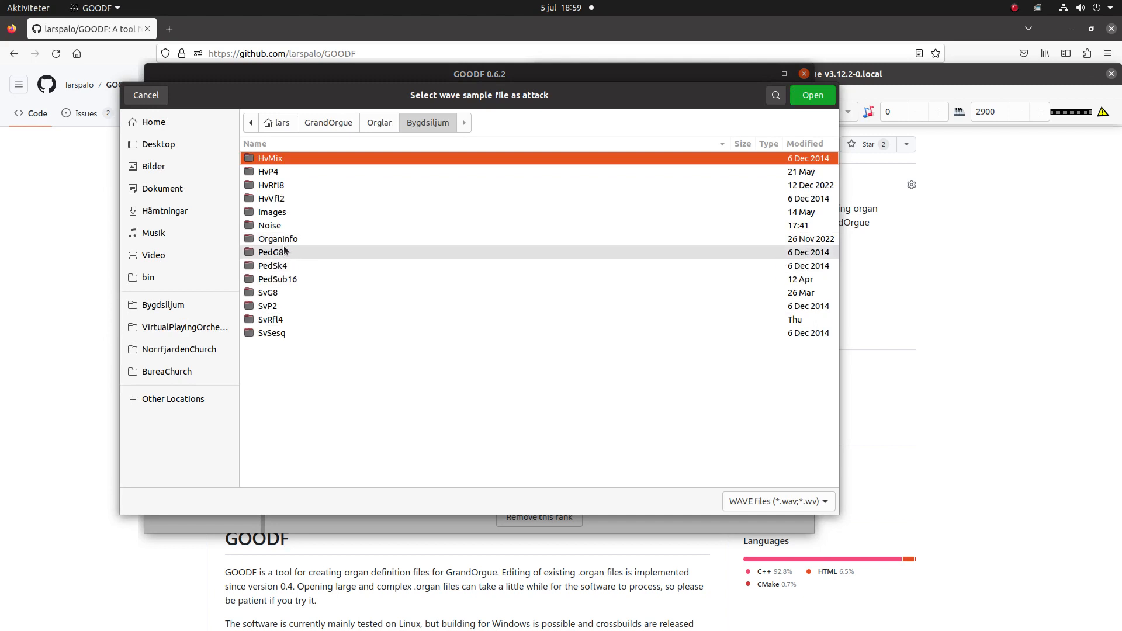
double_click(273, 280)
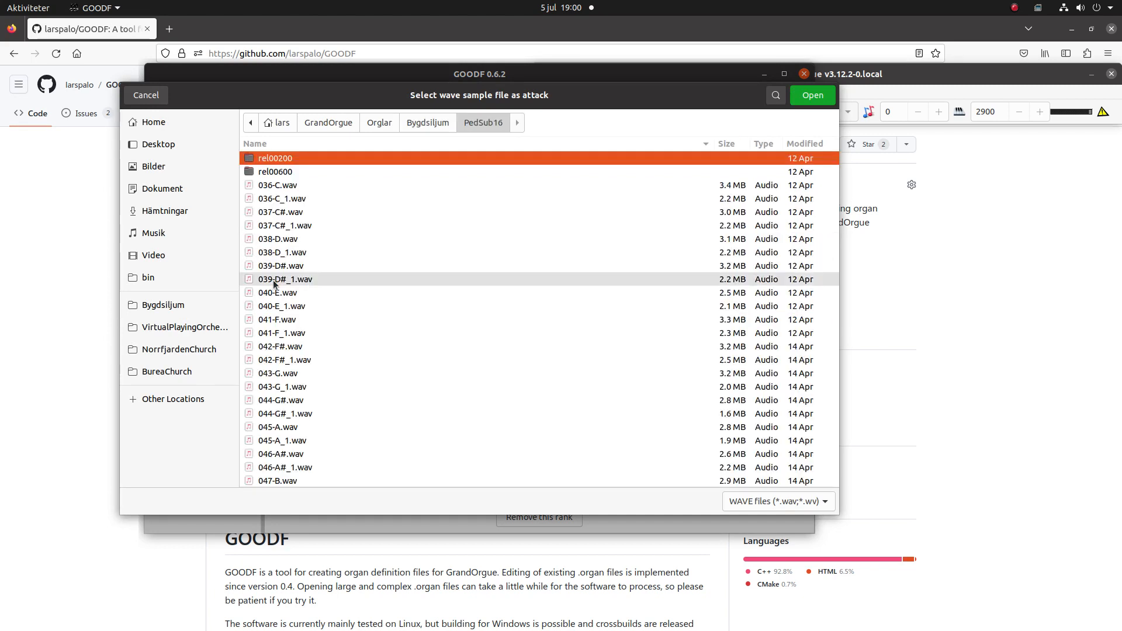
click(385, 124)
click(442, 123)
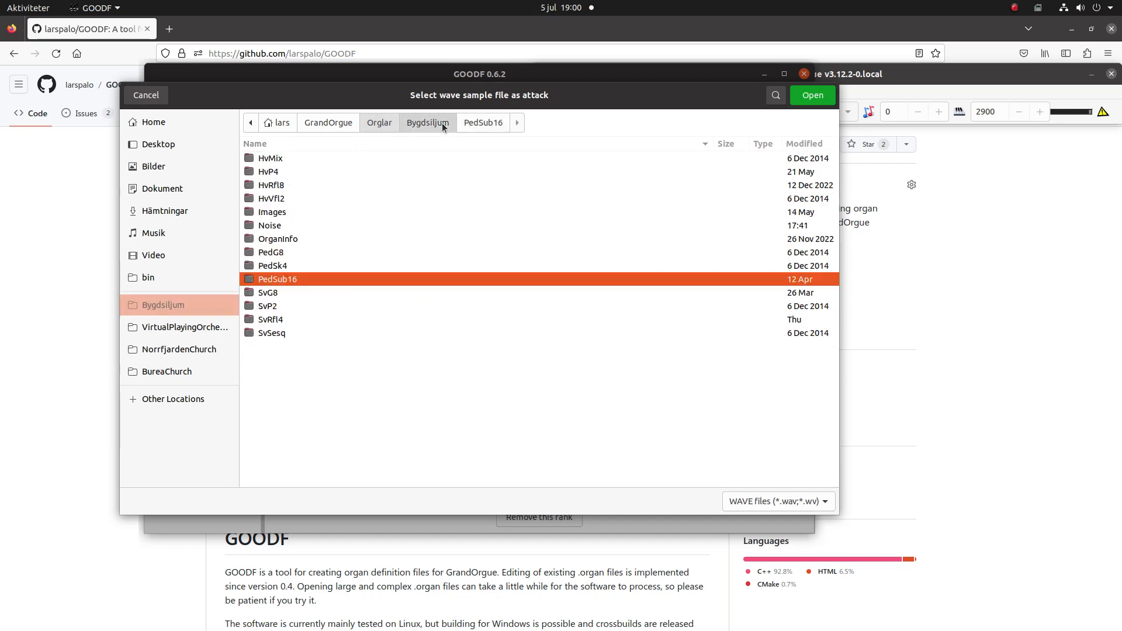
double_click(279, 225)
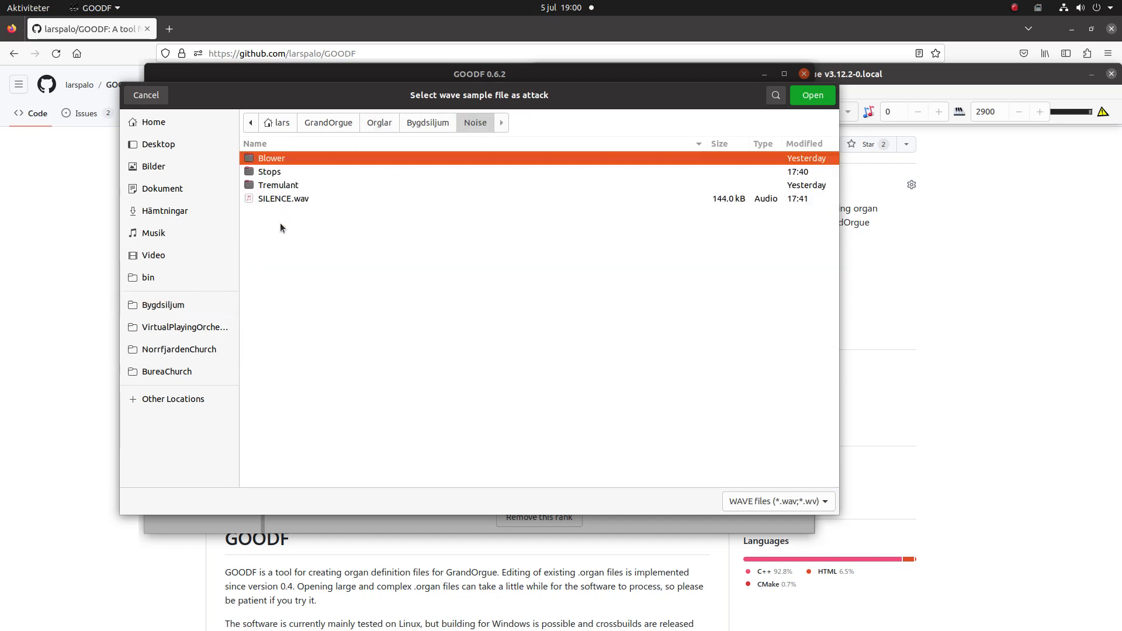
double_click(274, 172)
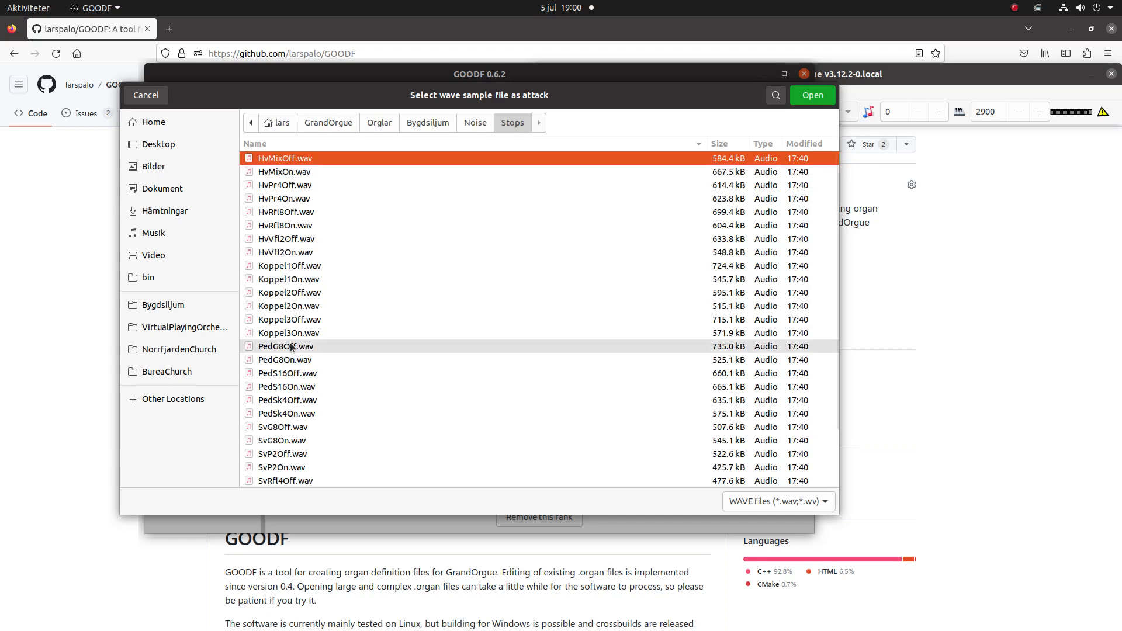
click(281, 387)
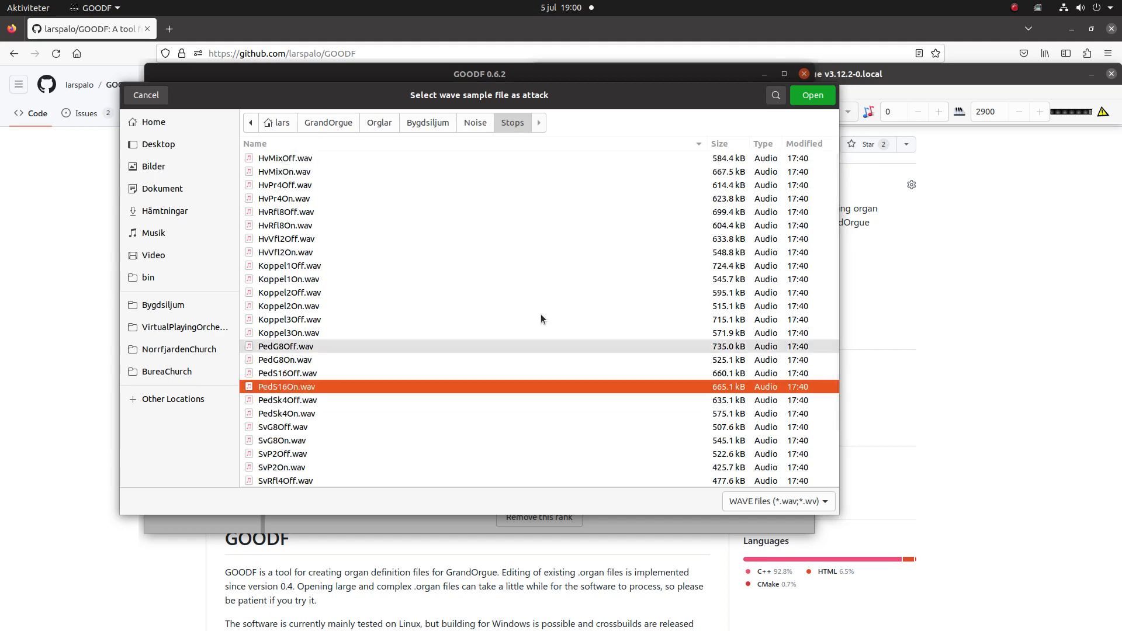
click(809, 100)
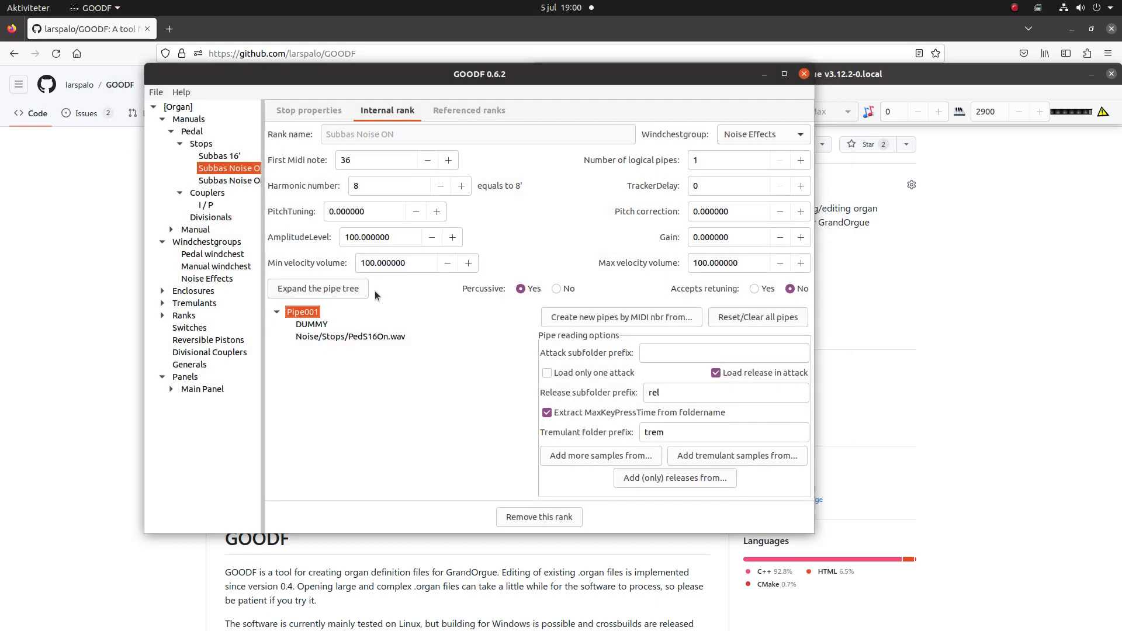
right_click(311, 328)
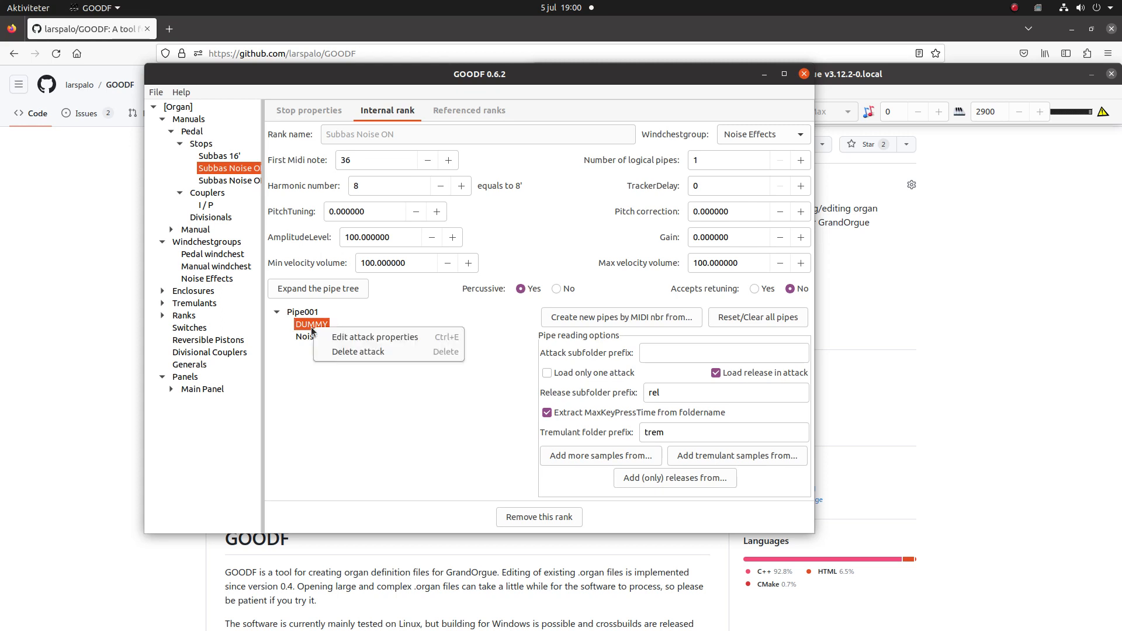
click(342, 353)
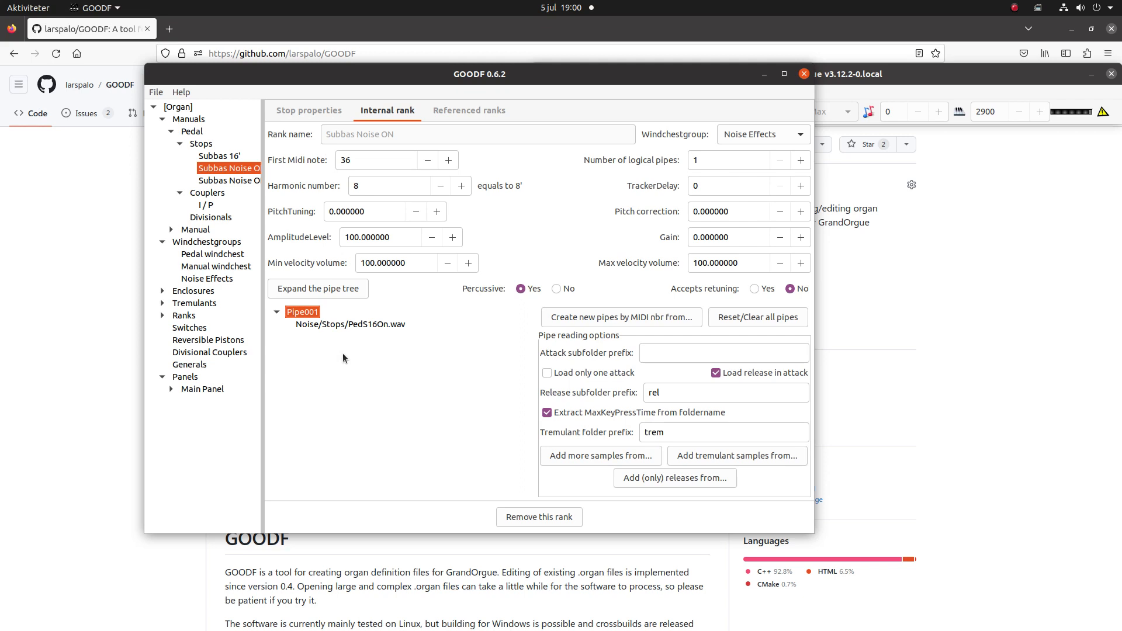
- Assign the internal rank of Subbas Noise OFF to the Noise Effects windchestgroup and disable its retuning
click(240, 182)
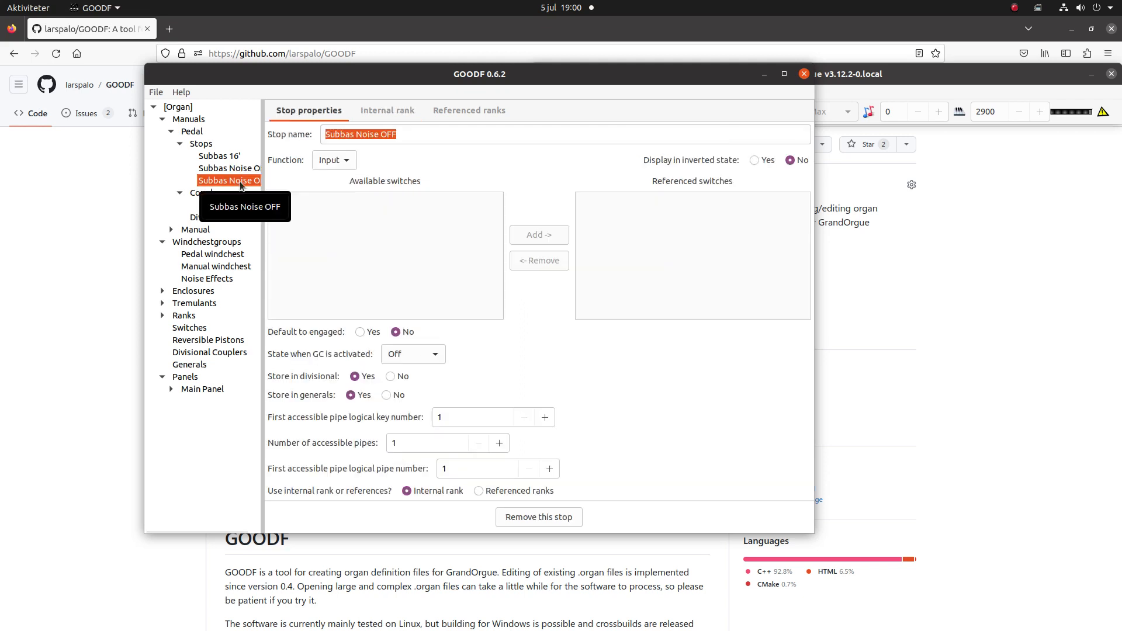
click(391, 111)
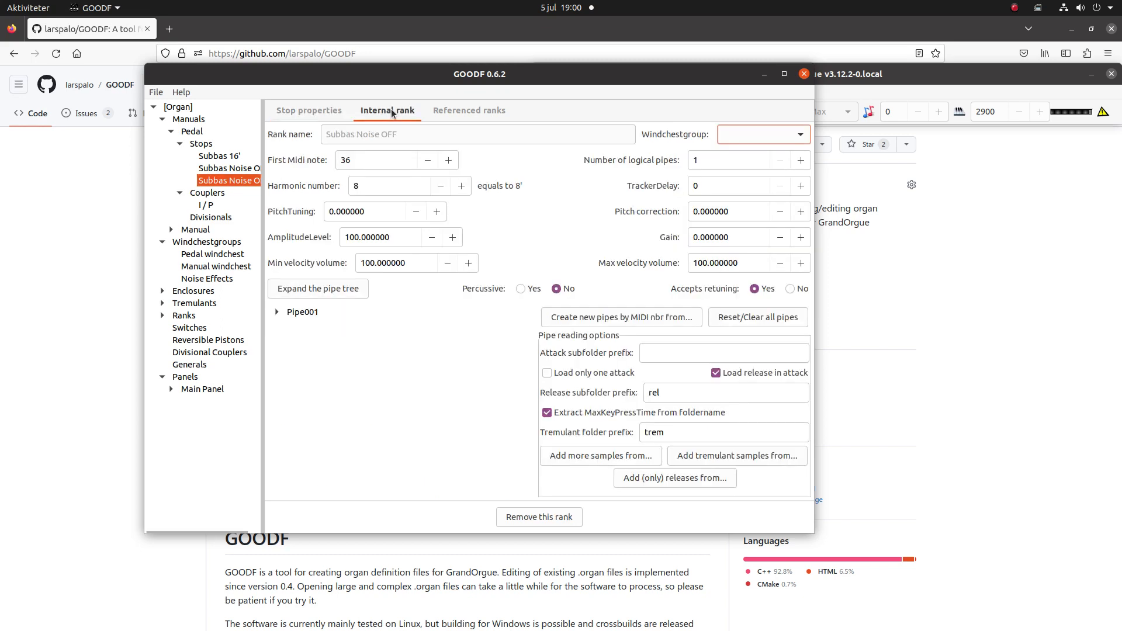
click(739, 135)
click(731, 170)
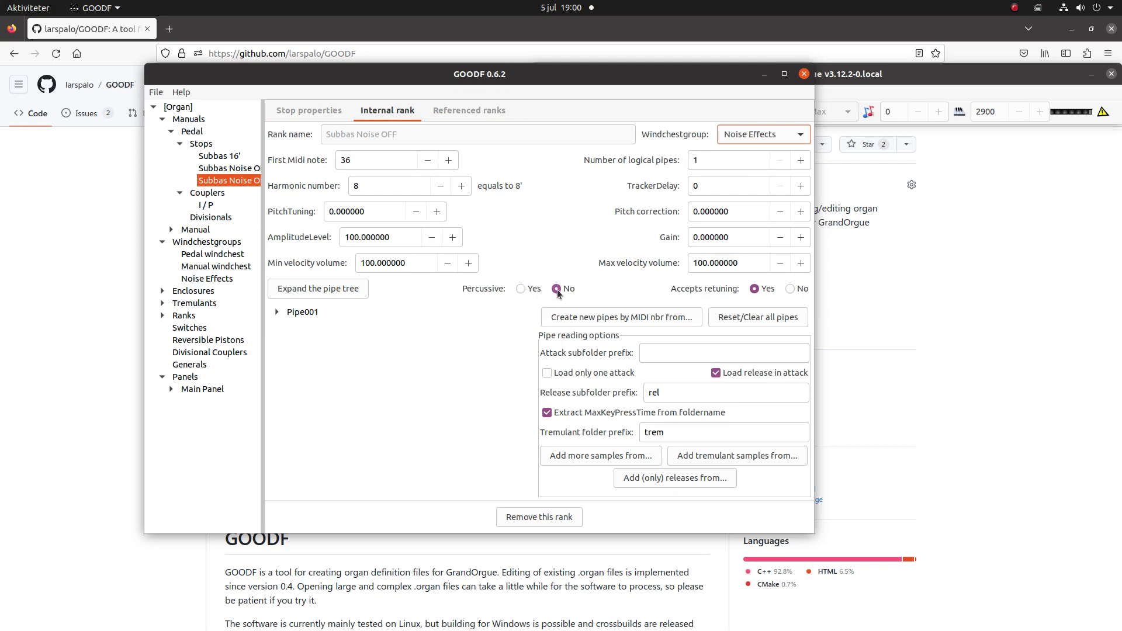
click(791, 288)
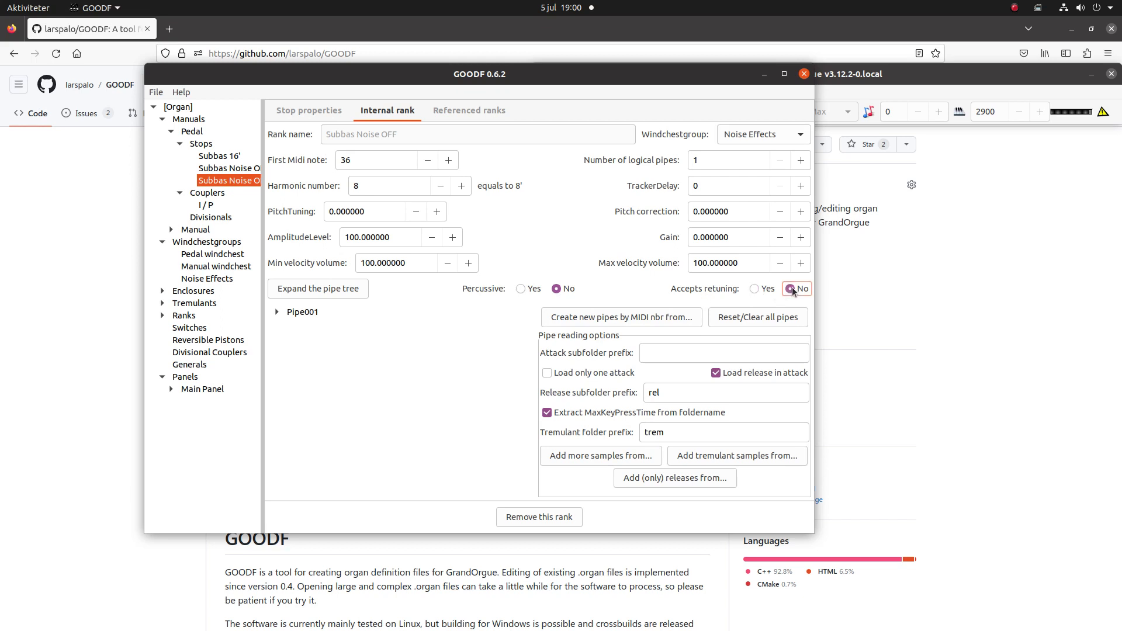
- Add Noise/SILENCE.wav as an attack of Pipe001 in the Subbas Noise OFF rank and delete the pipe's DUMMY attack
click(310, 287)
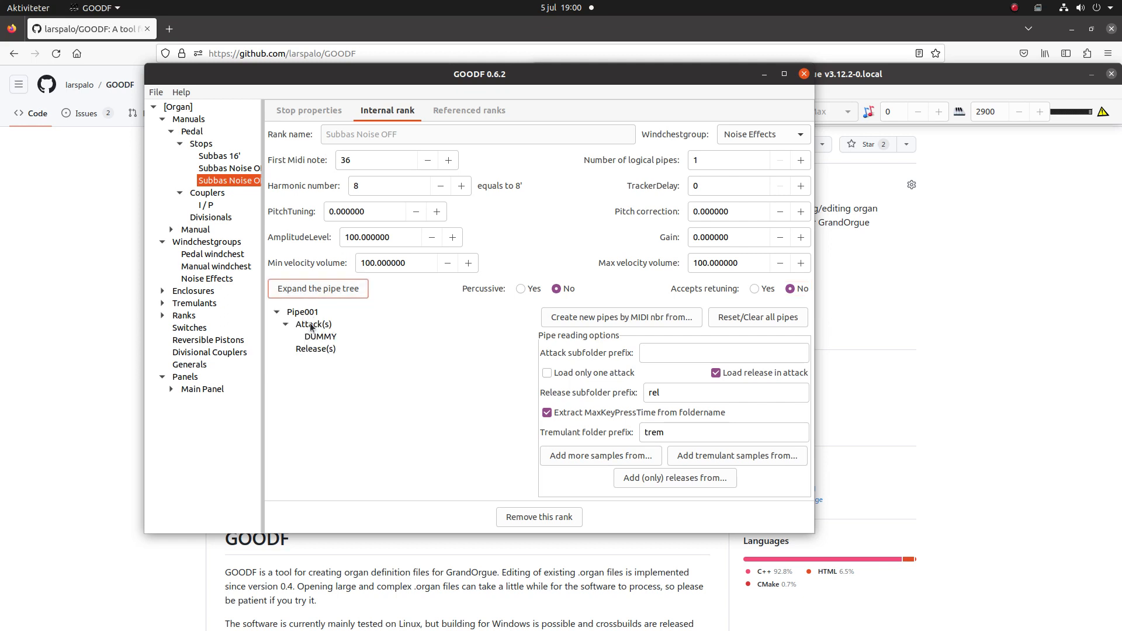
click(302, 314)
right_click(302, 313)
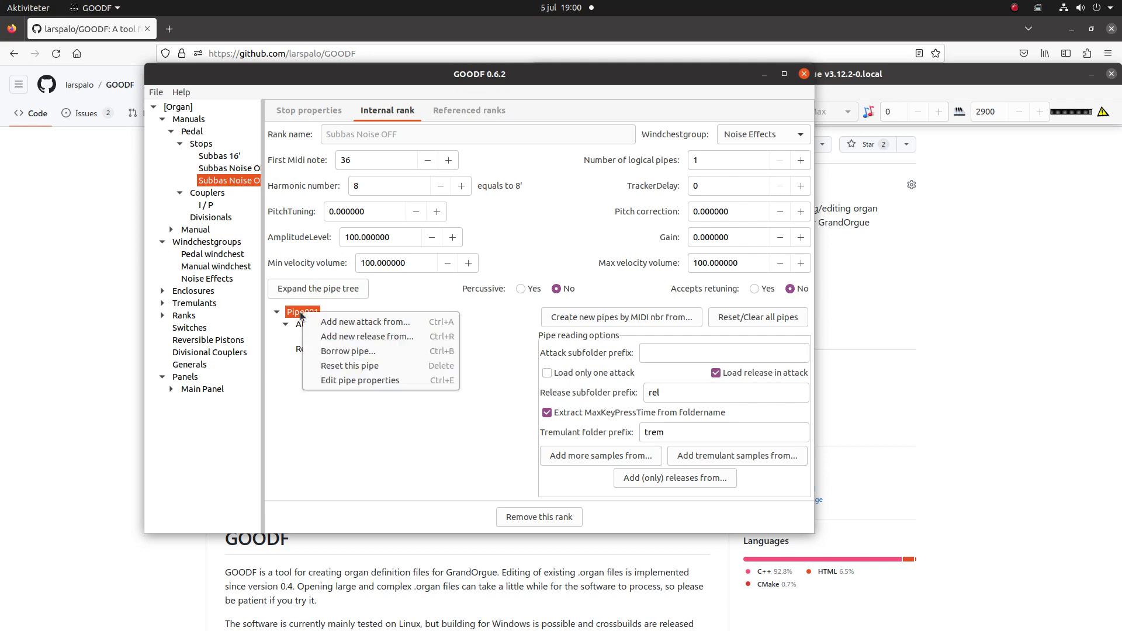
click(351, 322)
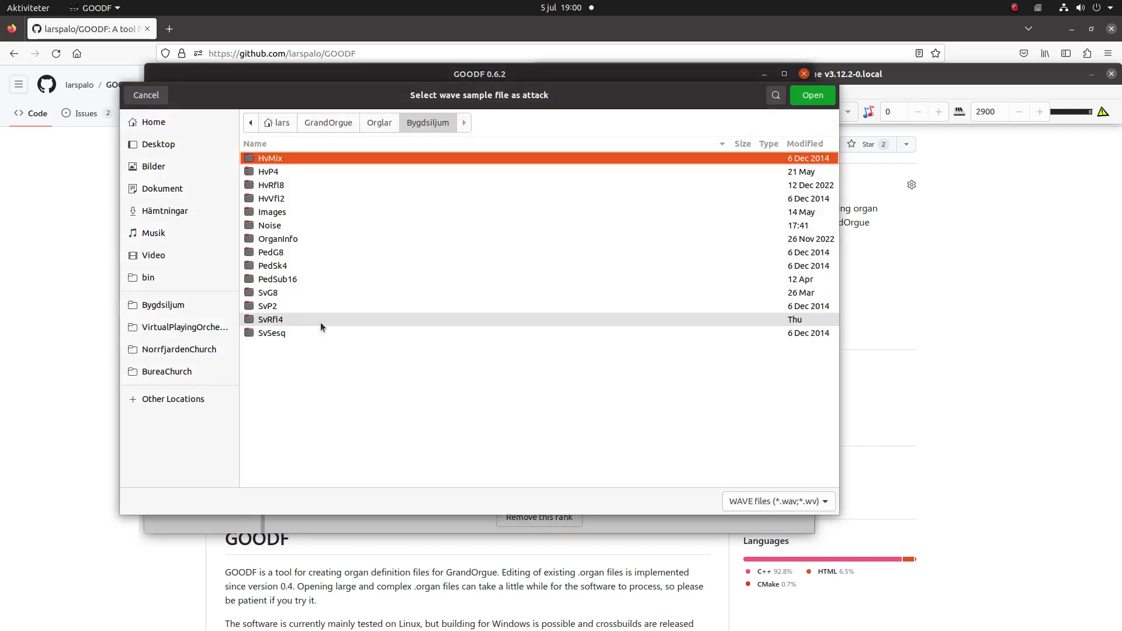
double_click(272, 225)
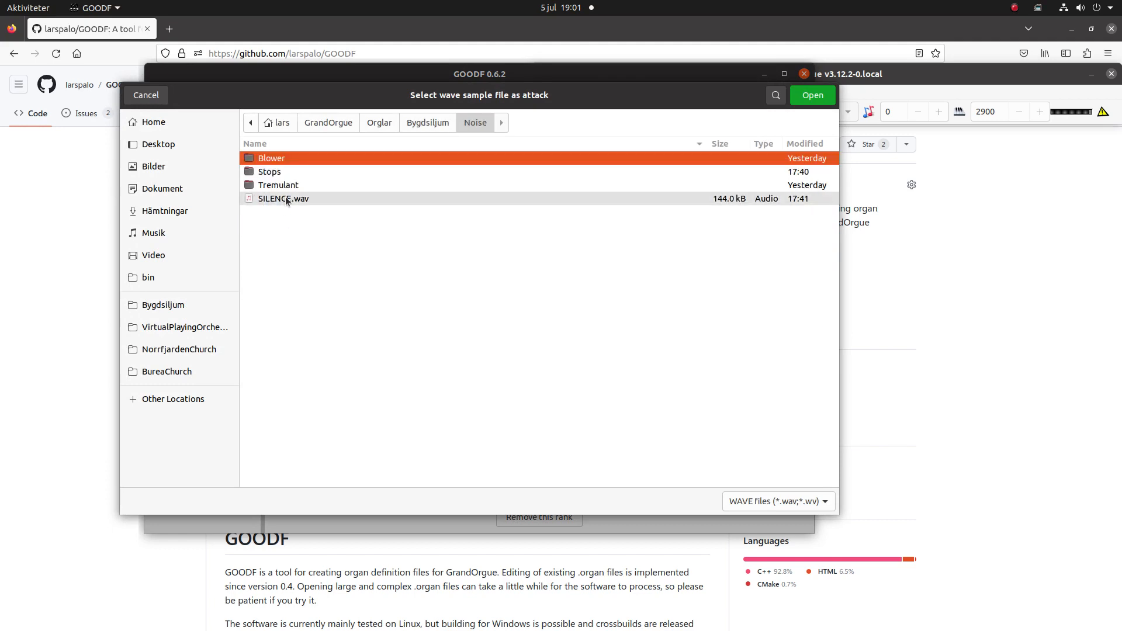
click(286, 199)
key(Return)
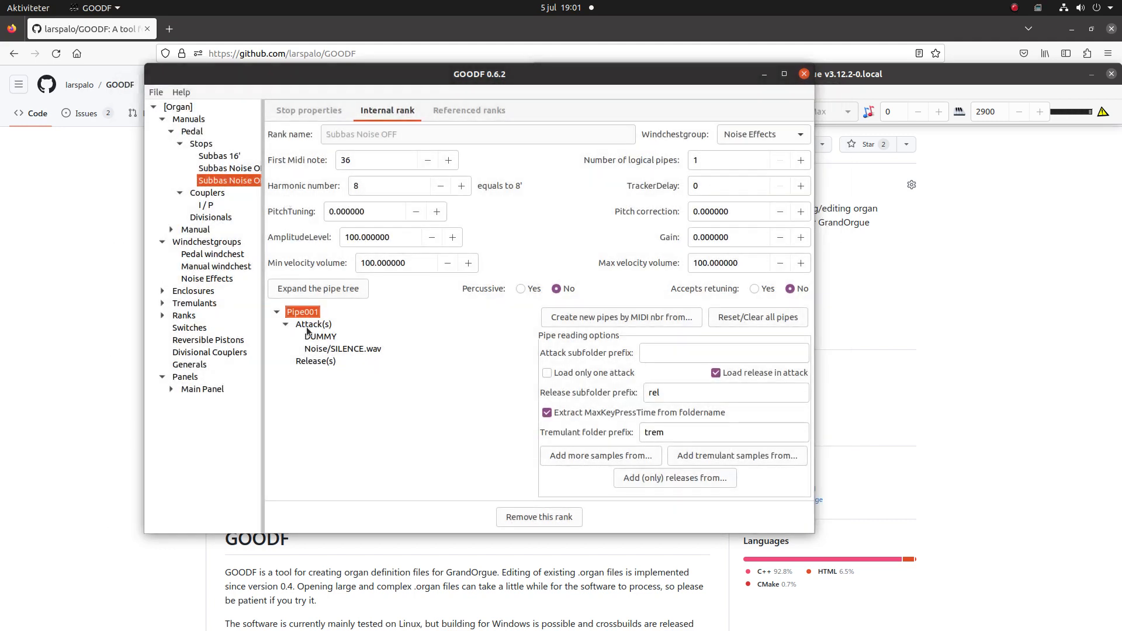
click(321, 338)
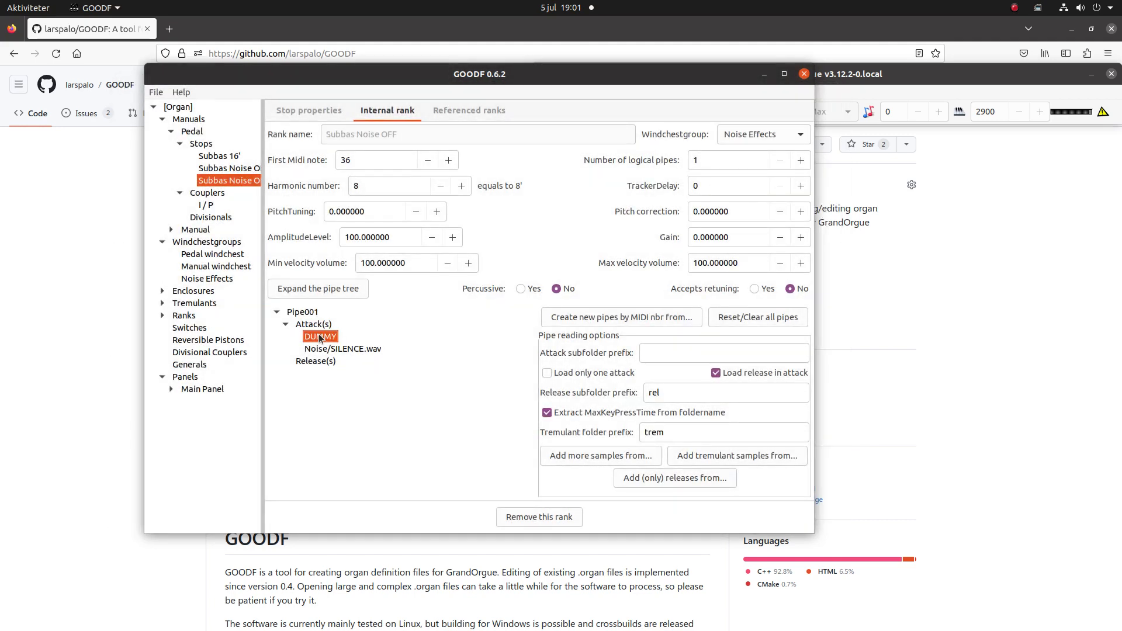
key(Delete)
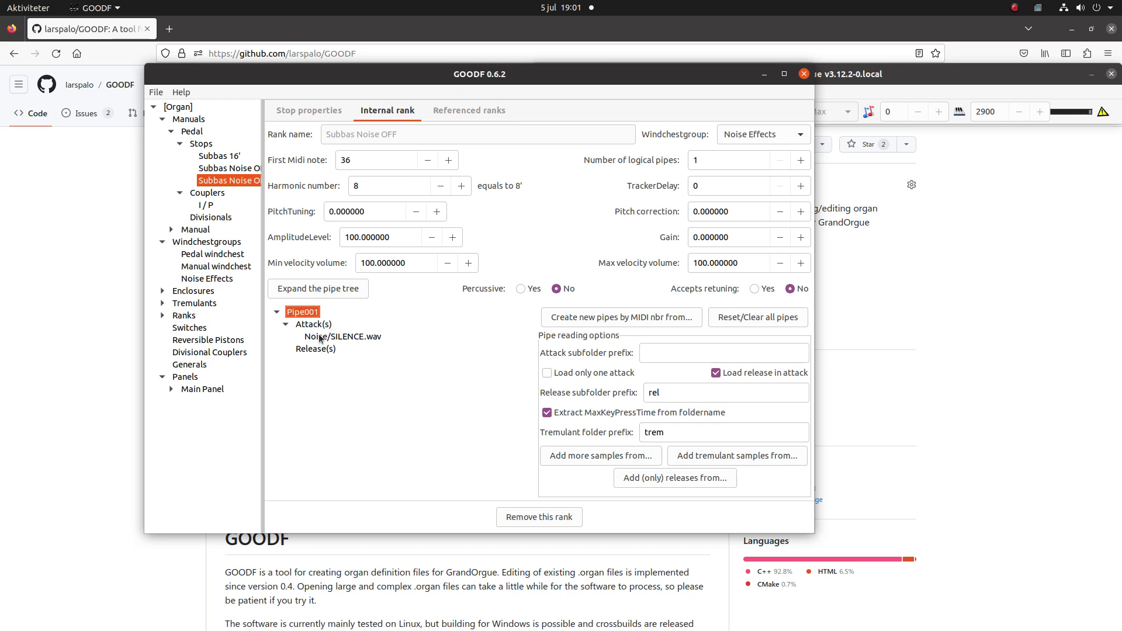
- Add Noise/Stops/PedS16Off.wav as a release of Pipe001 in the Subbas Noise OFF rank
right_click(302, 312)
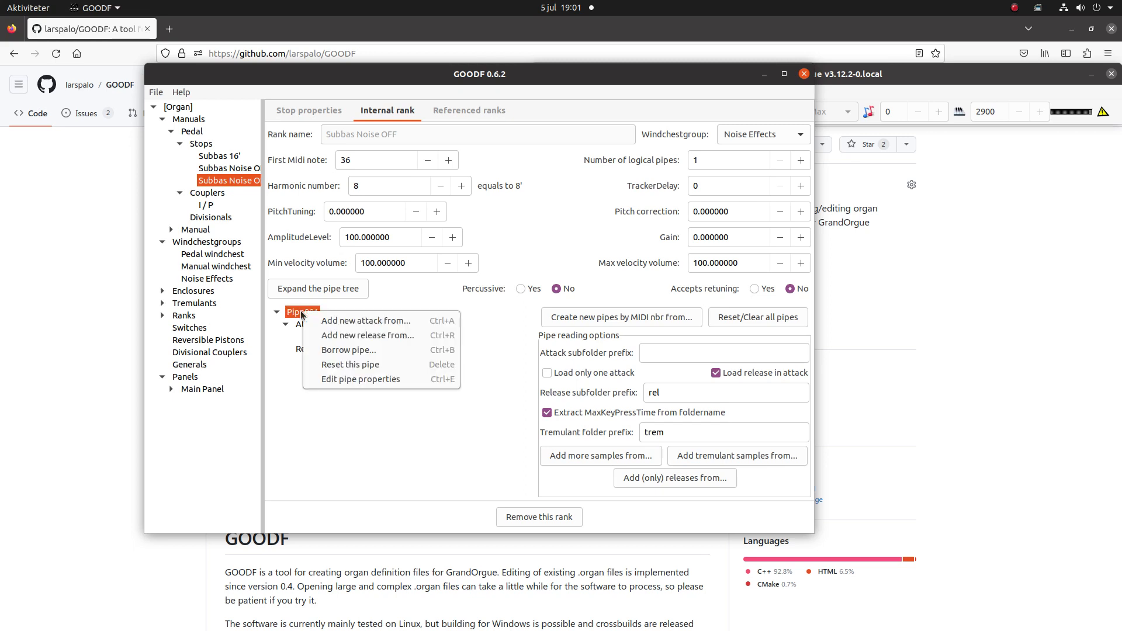
click(335, 338)
click(285, 176)
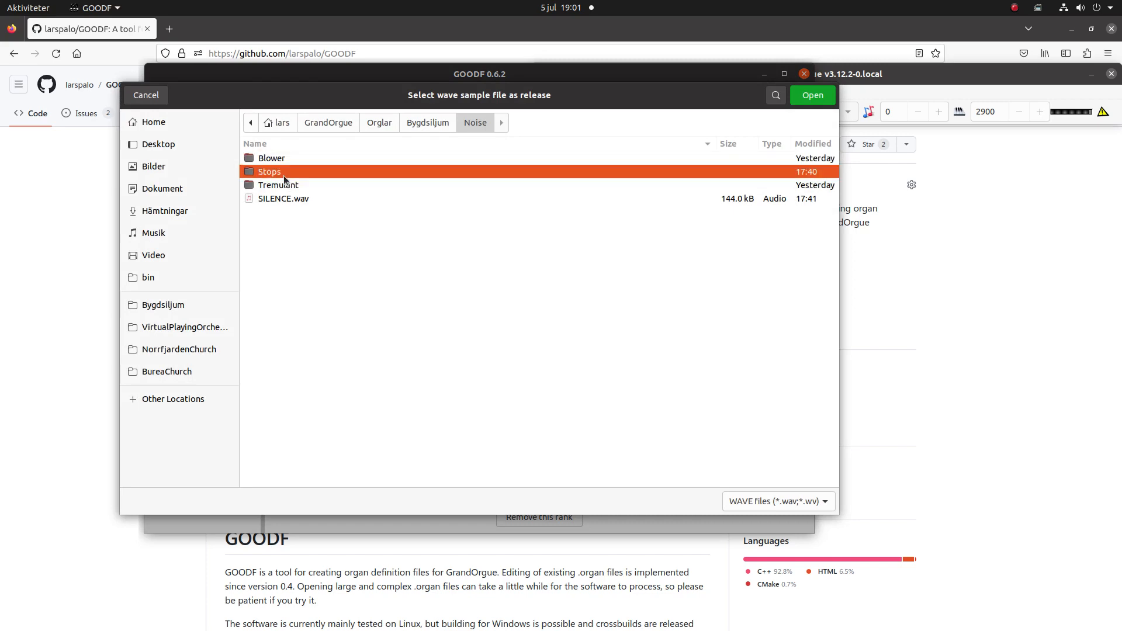
double_click(285, 175)
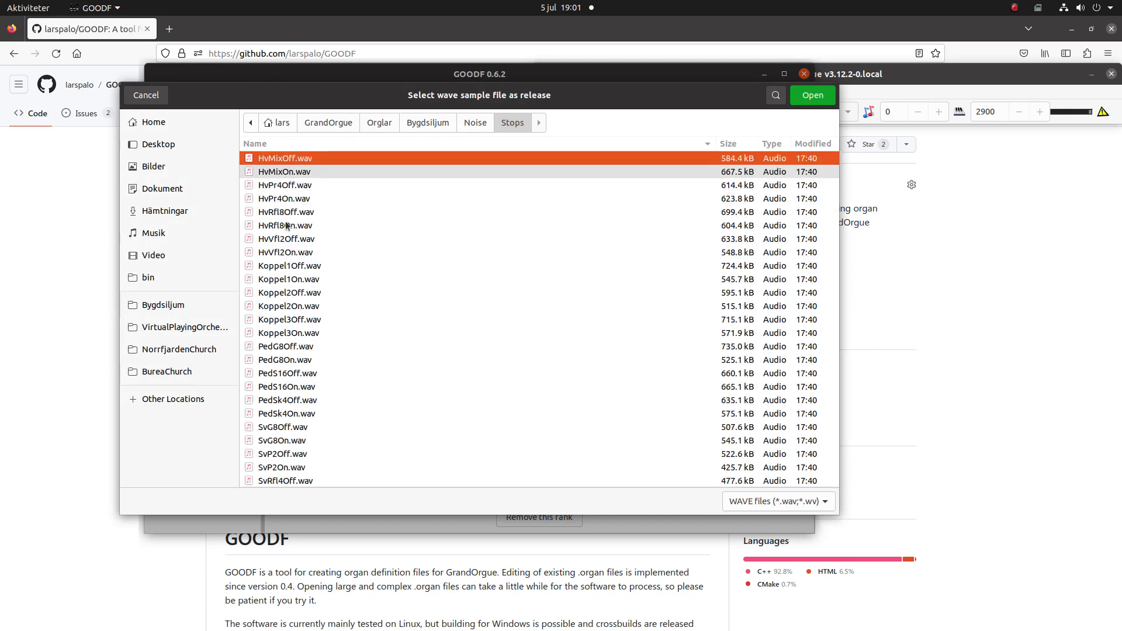
click(294, 374)
double_click(294, 374)
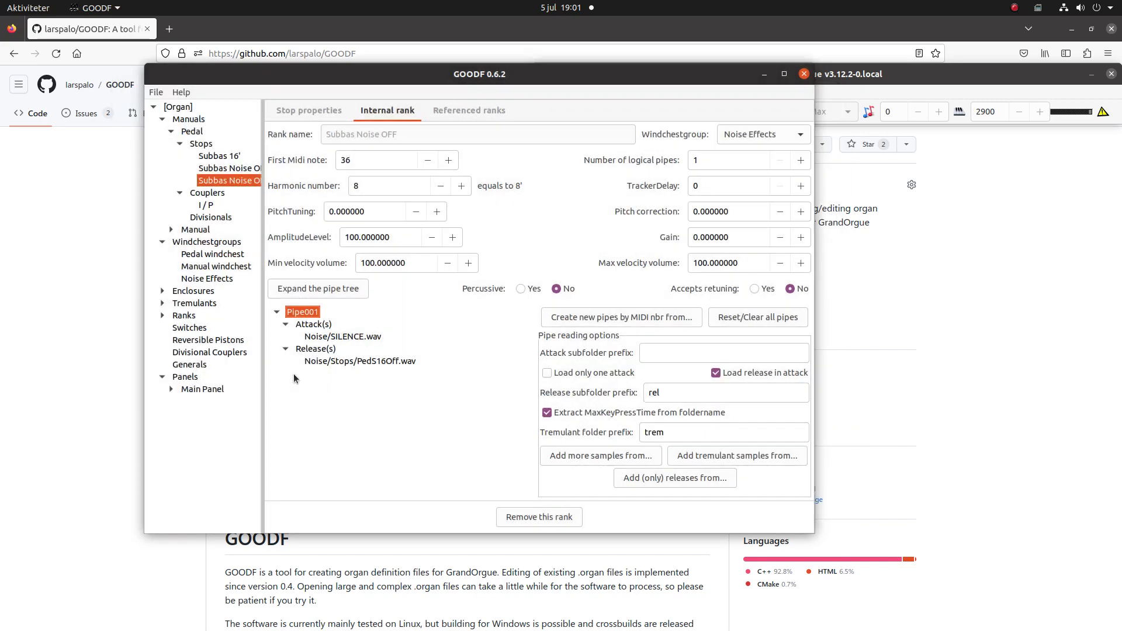
- Turn off release loading for the Noise/SILENCE.wav attack and create a loop in it from 0 to 23999
click(320, 338)
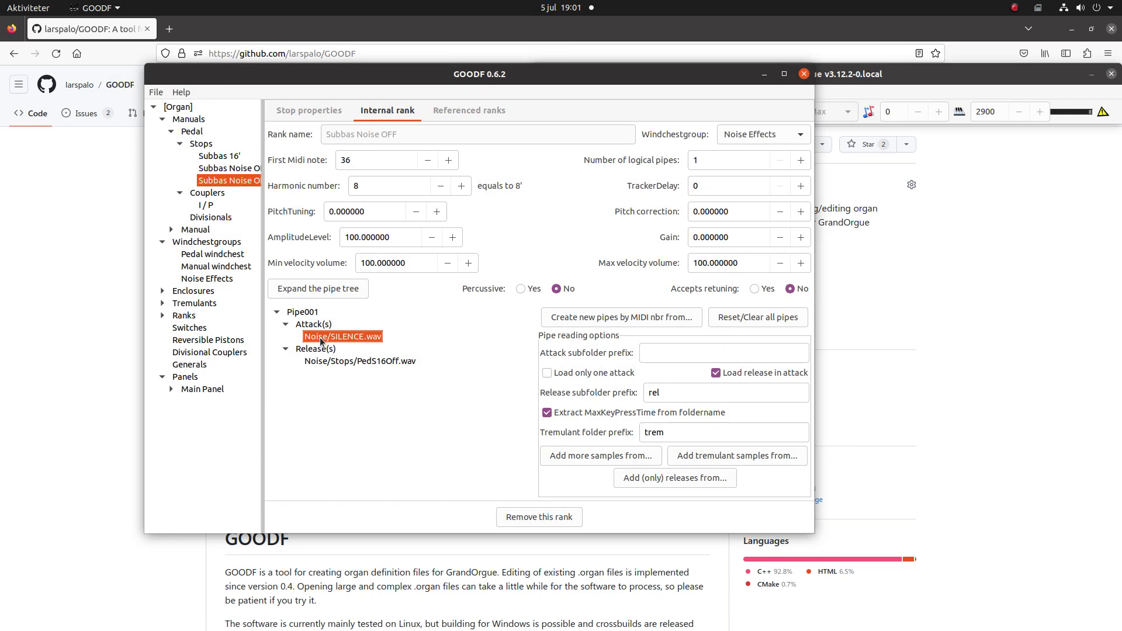
right_click(358, 339)
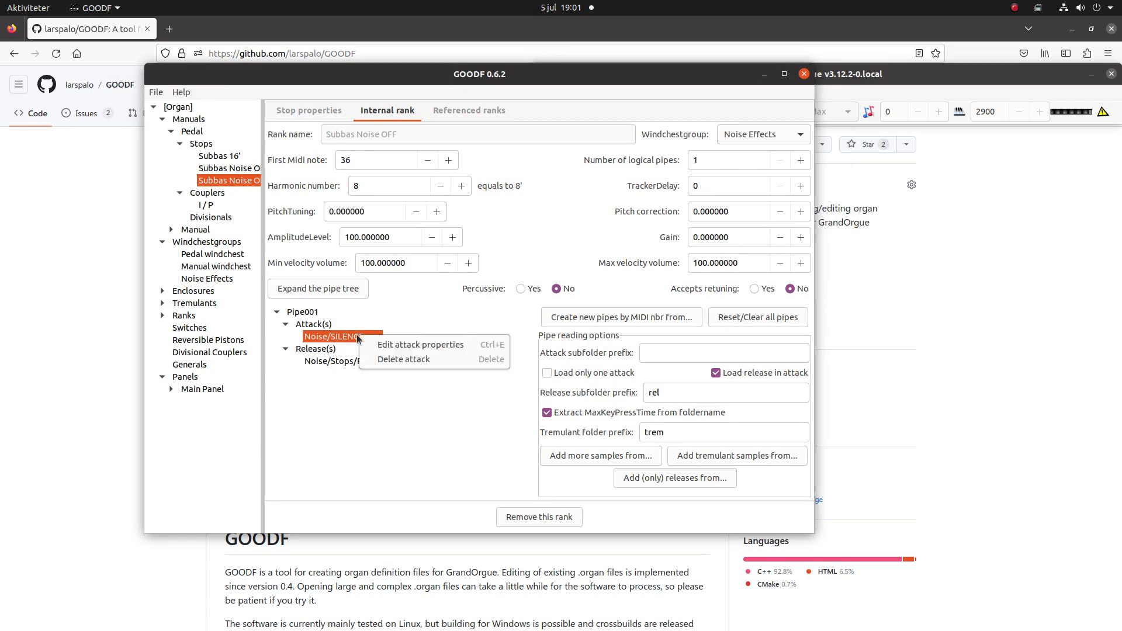
click(400, 345)
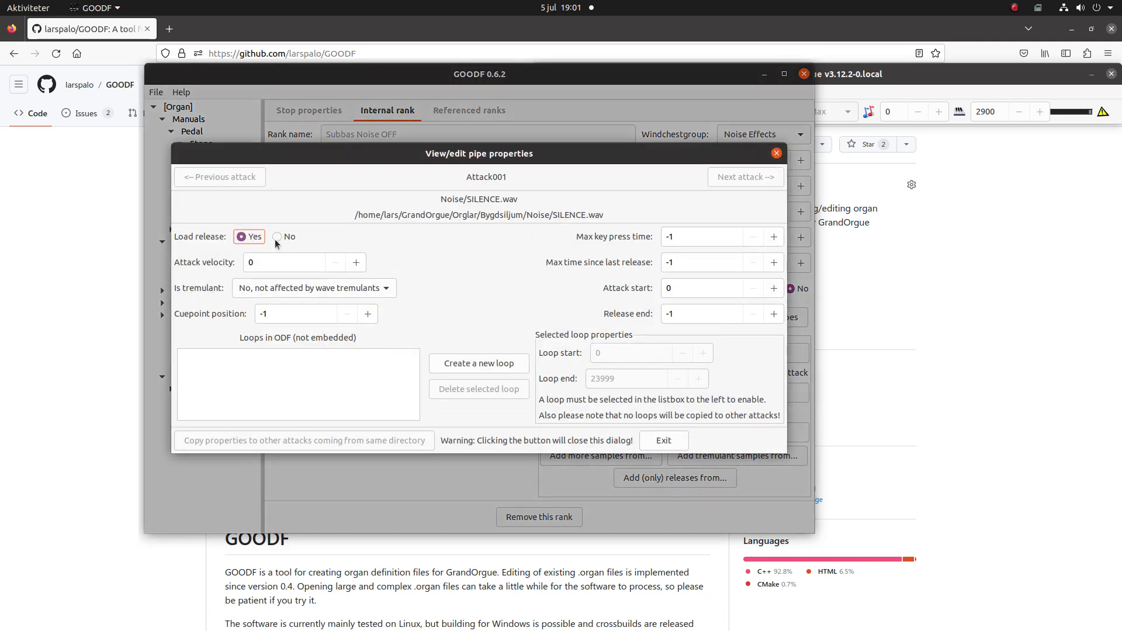
click(277, 237)
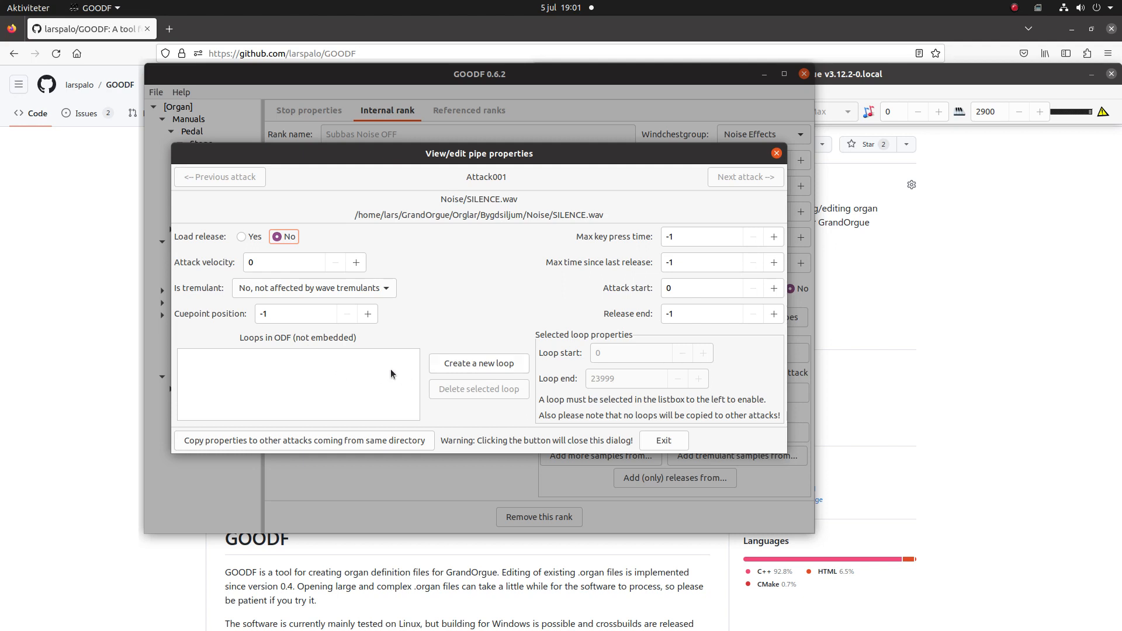
click(456, 365)
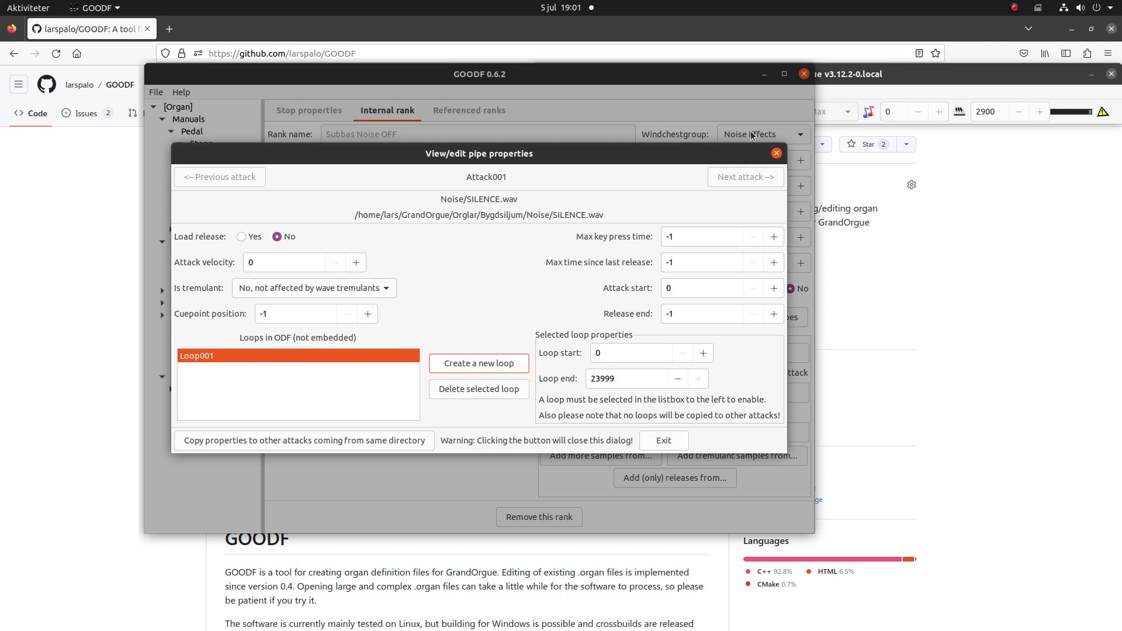
click(776, 154)
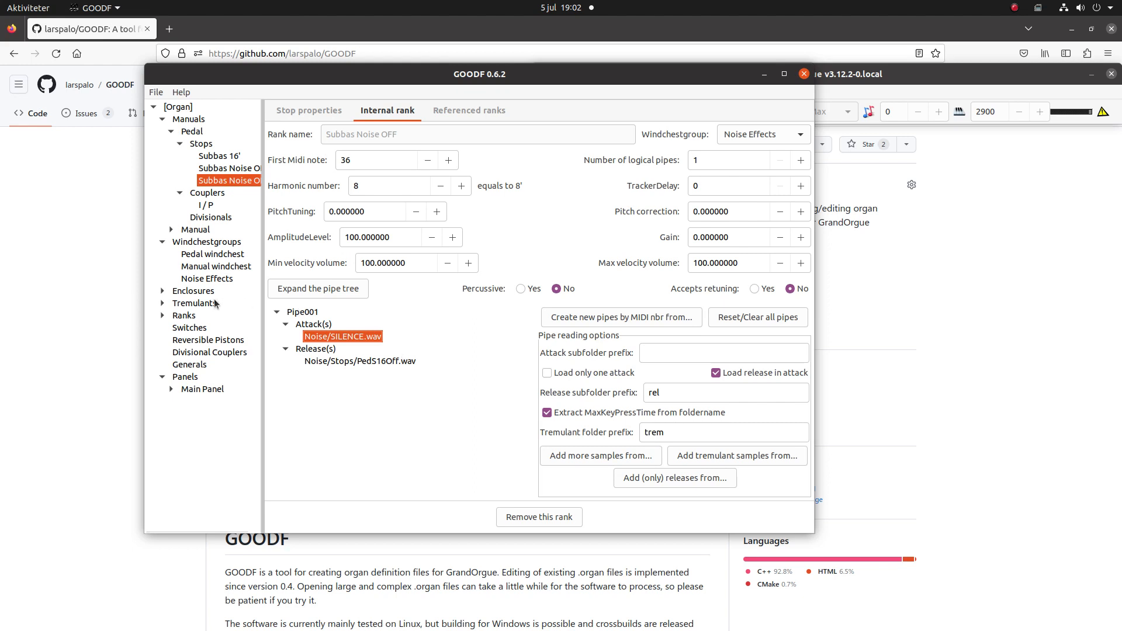
- Add one new switch to the organ and name it Subbas 16'
click(190, 328)
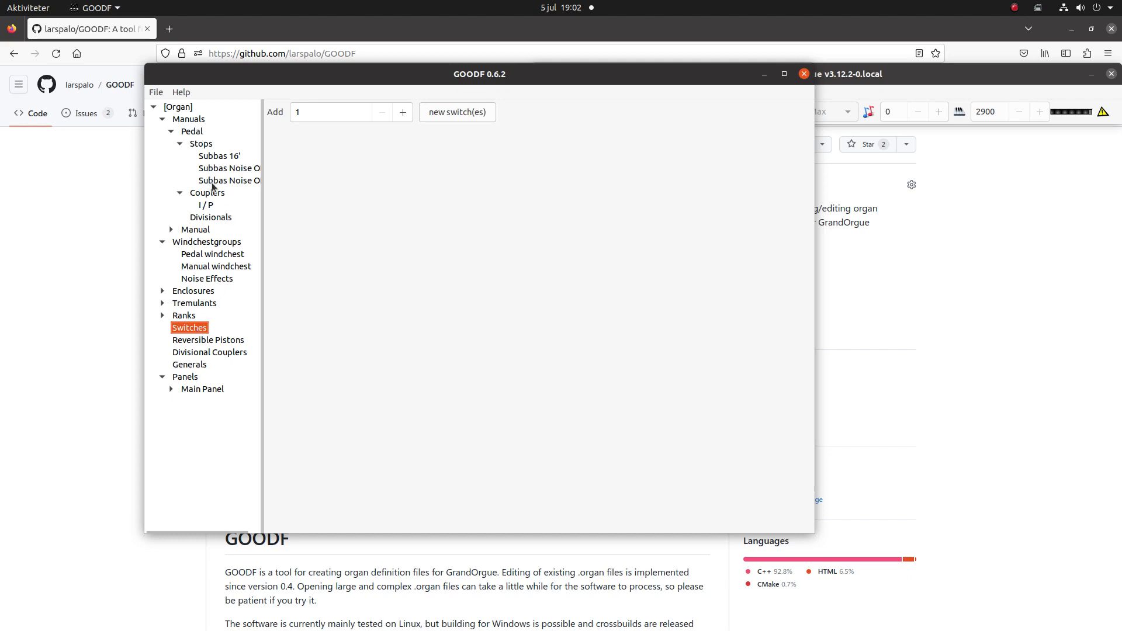
click(464, 111)
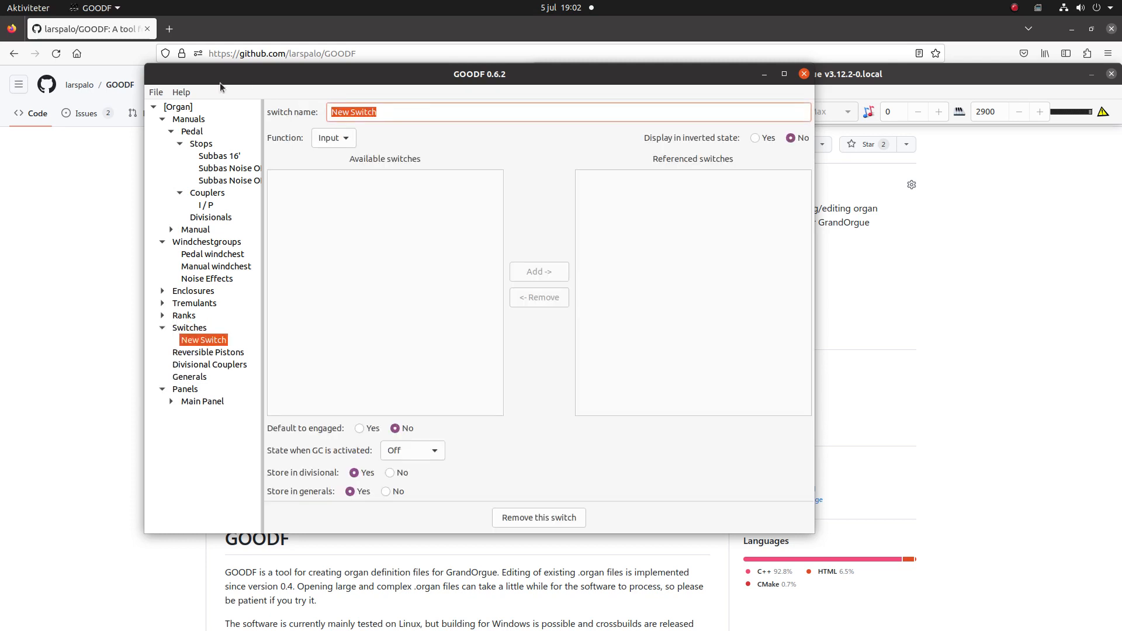
text(Subba)
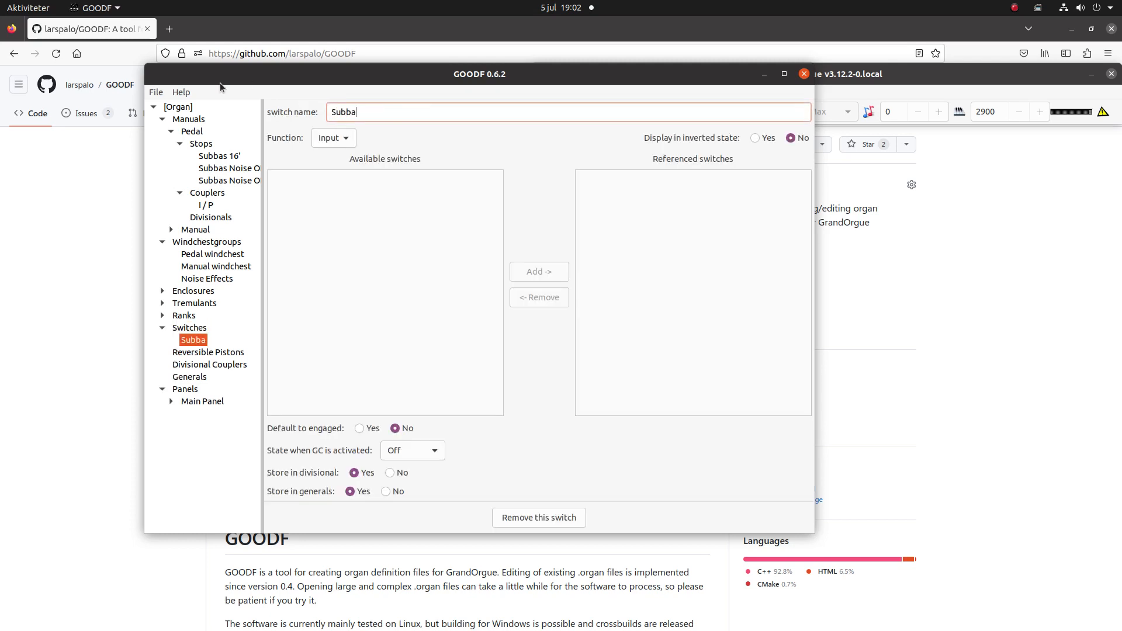
text(s 16')
- Make the Subbas 16' switch engaged by default and set its state when GC is activated to No change
click(359, 429)
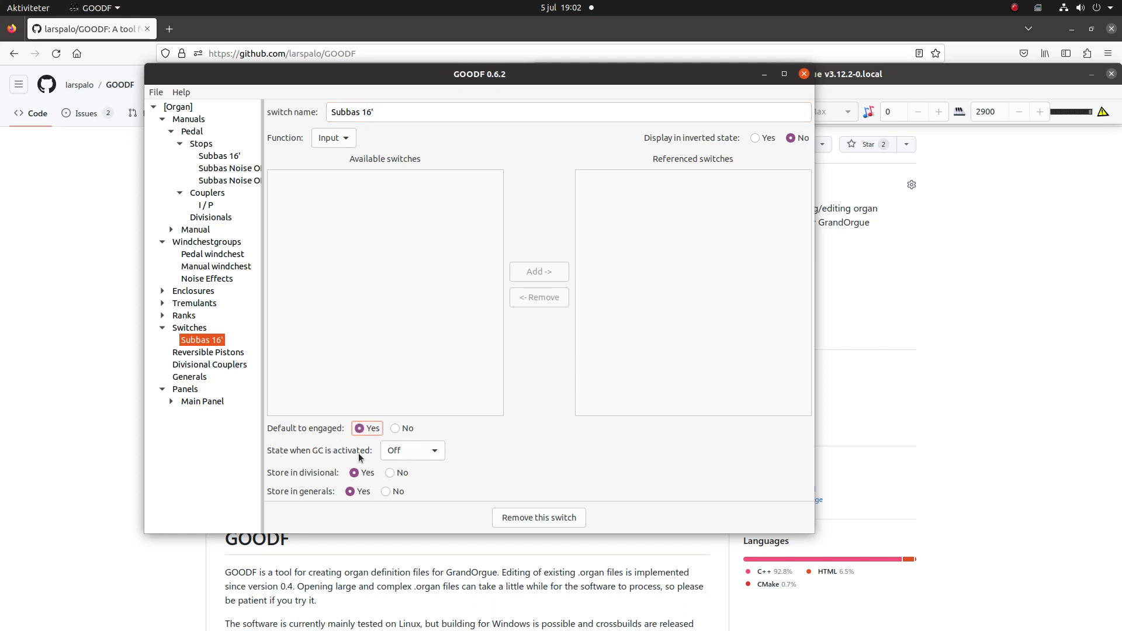
click(433, 453)
click(419, 436)
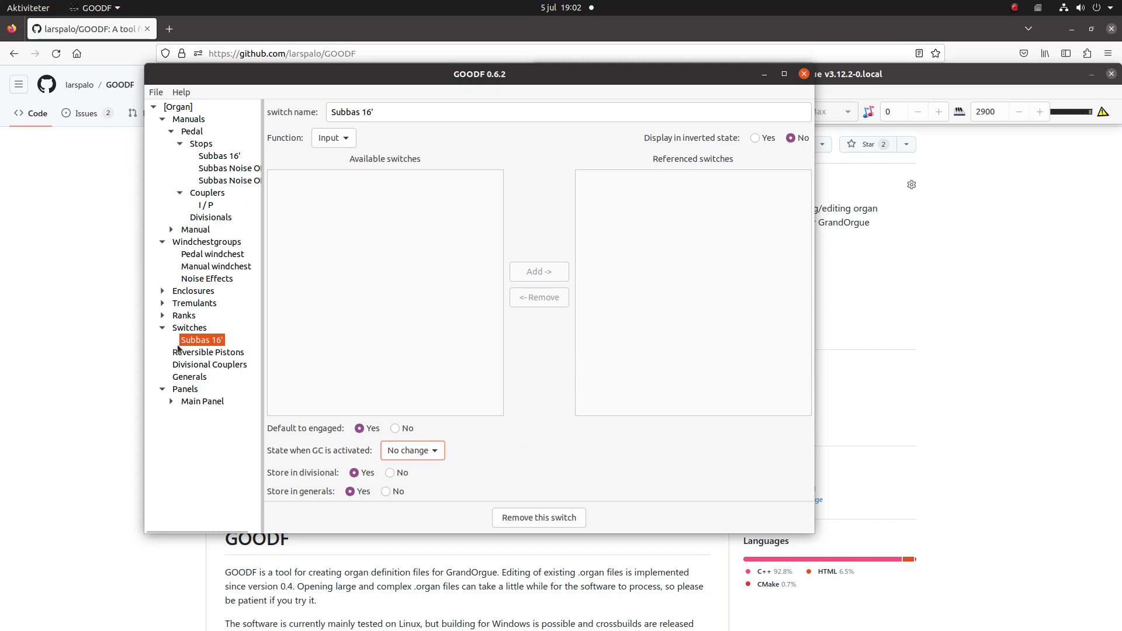
- Make the Subbas 16' pedal stop reference the Subbas 16' switch using the And function
click(218, 158)
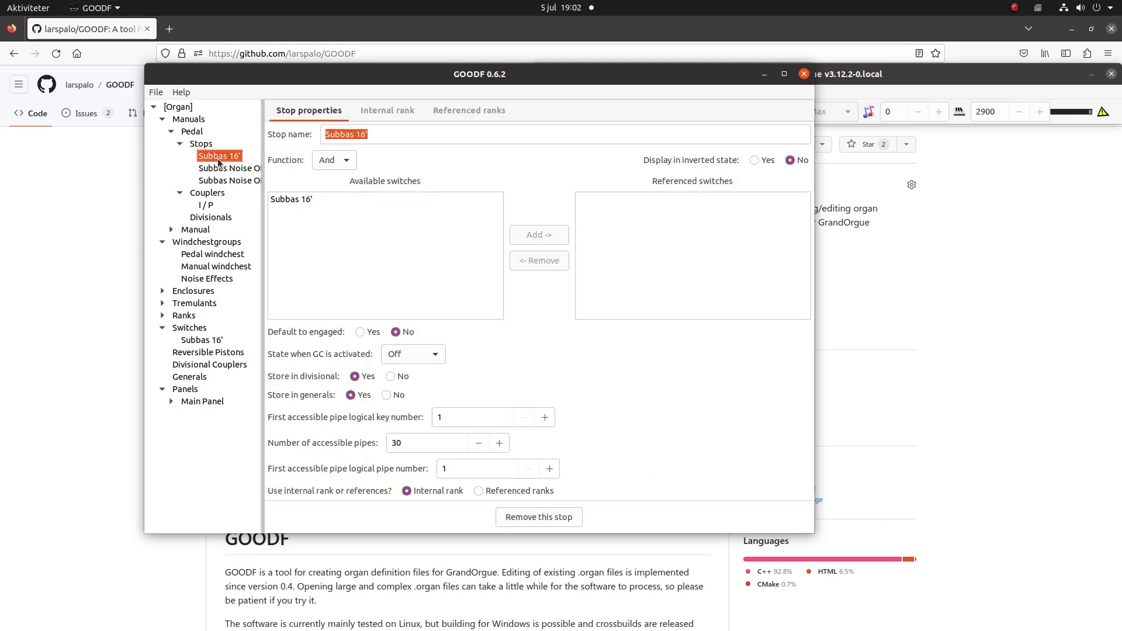
click(345, 164)
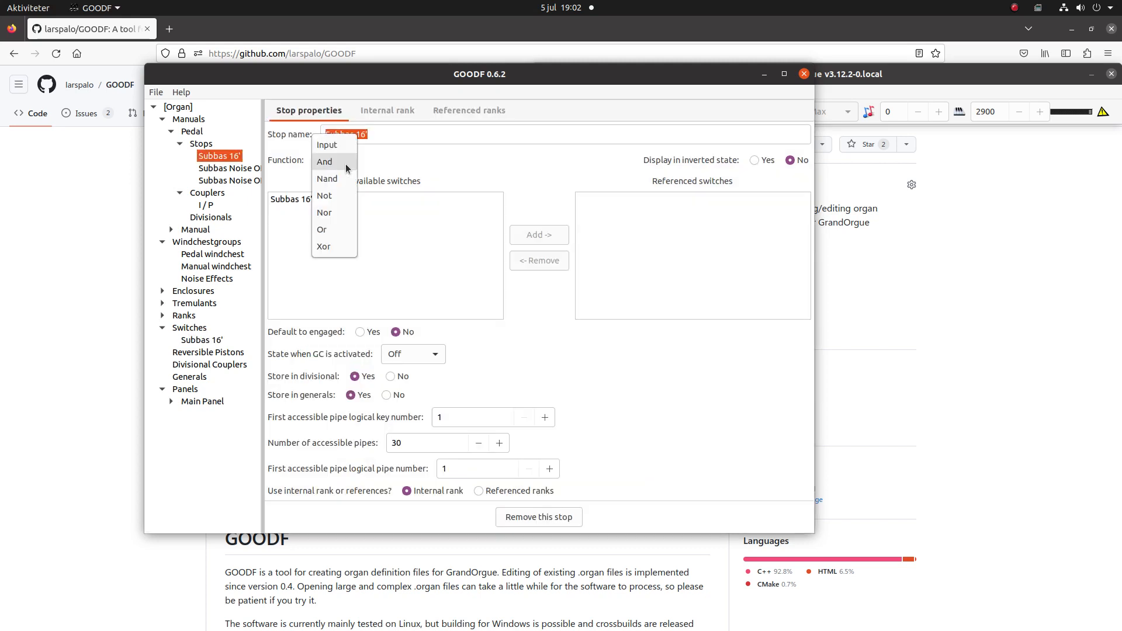
click(339, 162)
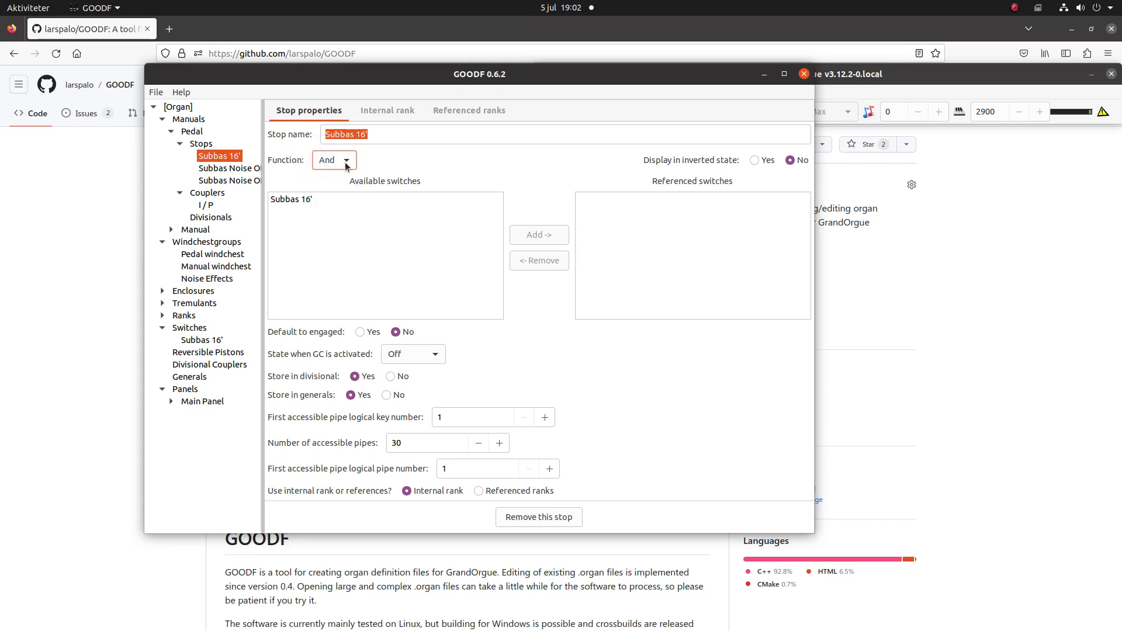
click(303, 199)
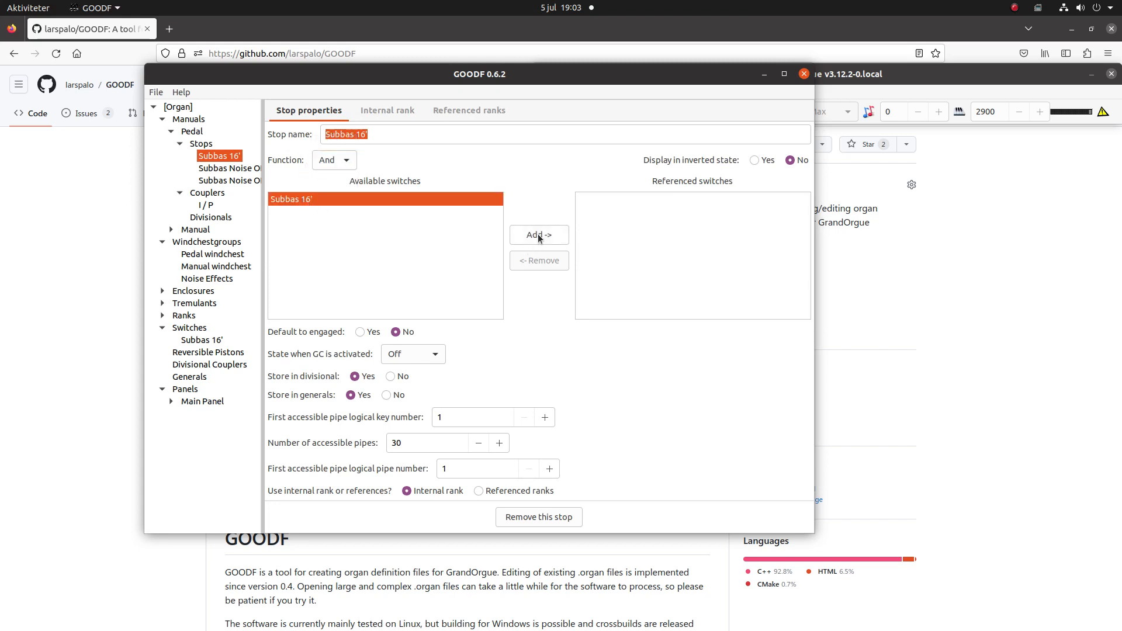
click(538, 235)
- Set the Subbas Noise ON stop's function to And and add the Subbas 16' switch to its referenced switches
click(212, 169)
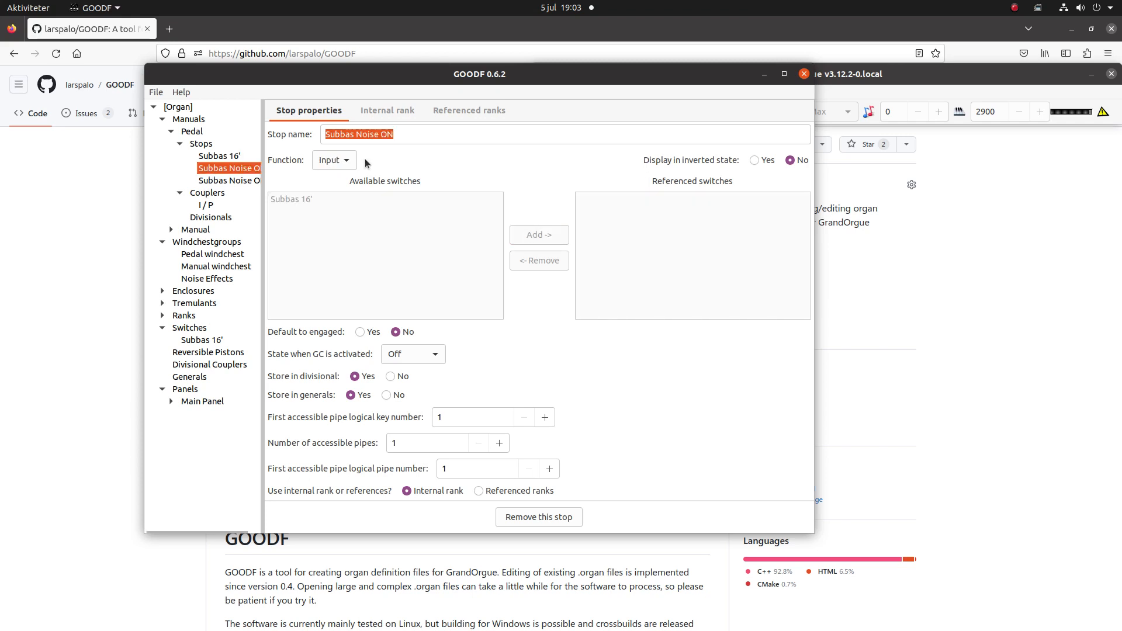
click(347, 159)
click(338, 177)
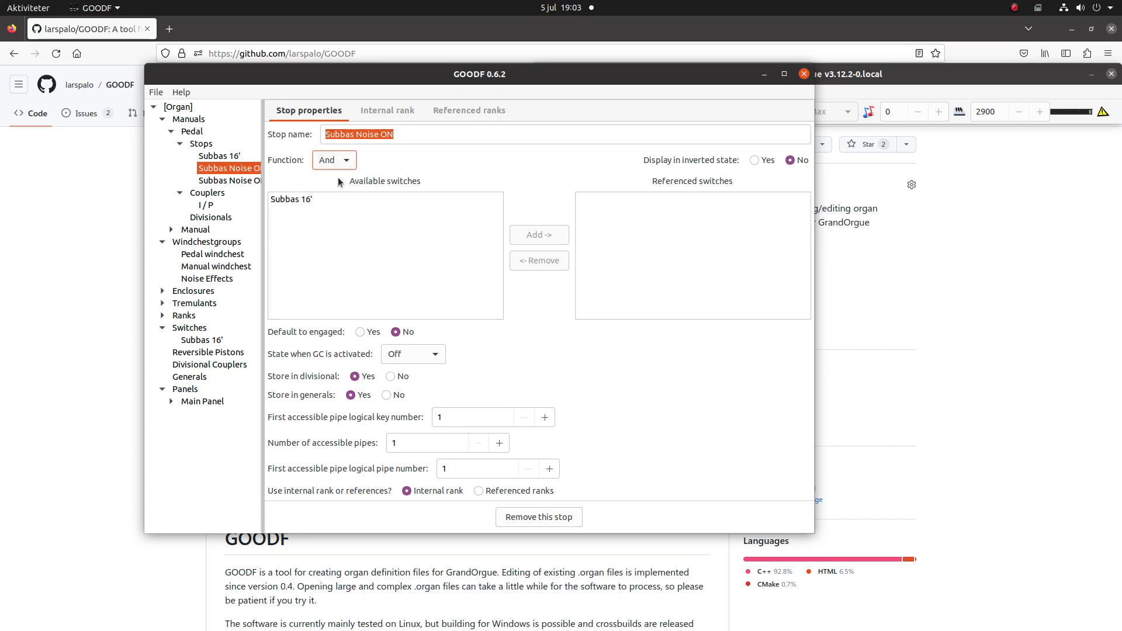
click(309, 197)
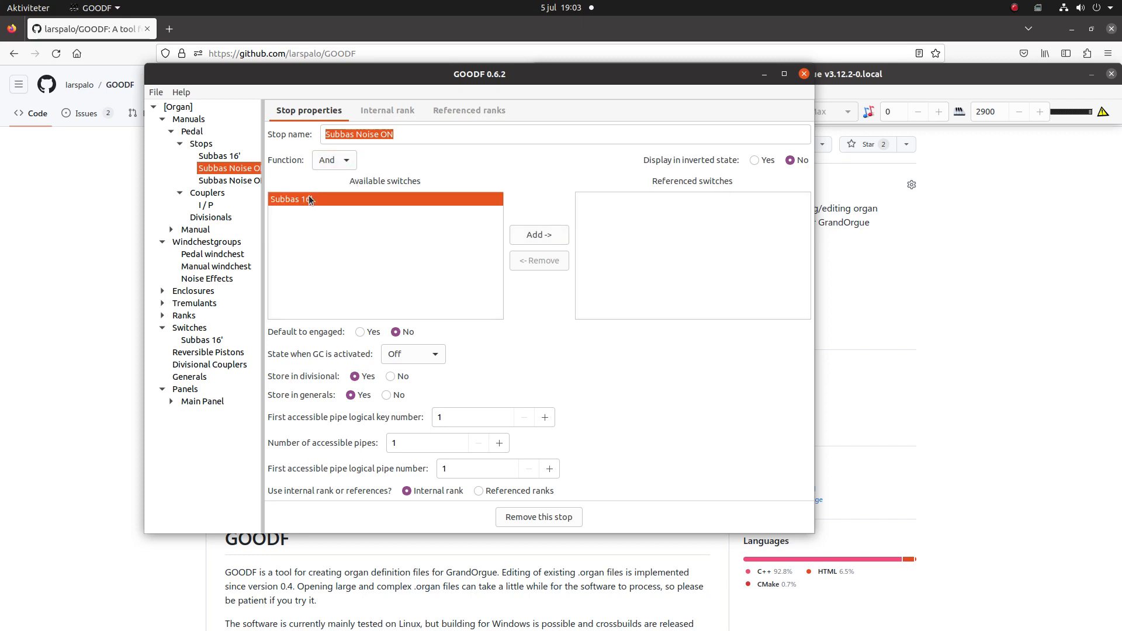
click(544, 236)
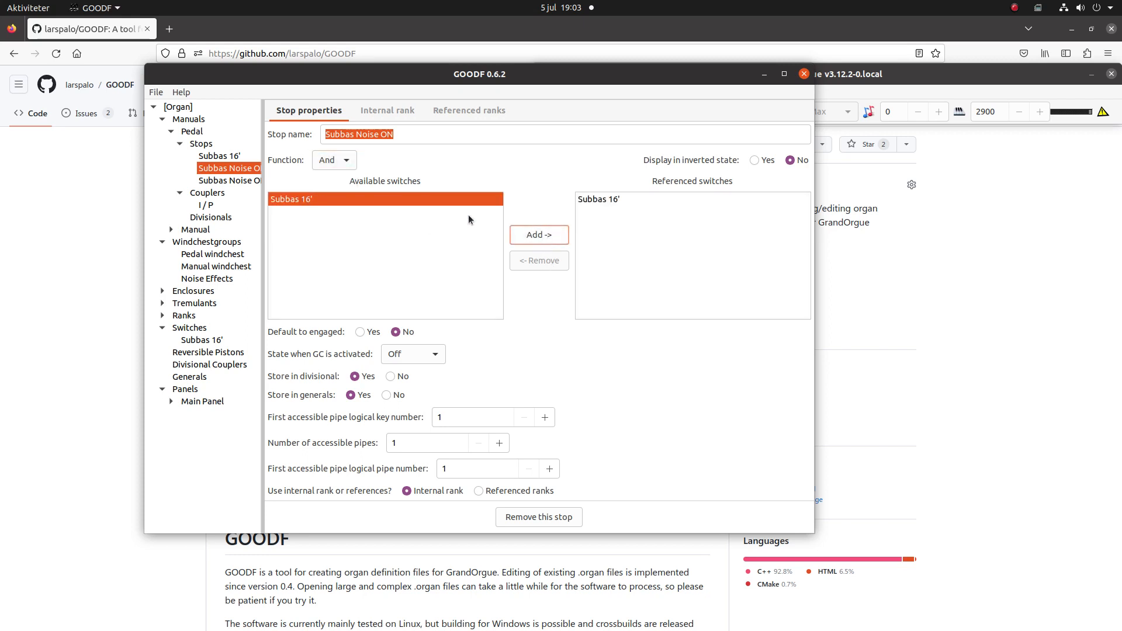
- Set the Subbas Noise OFF stop's function to And, reference the Subbas 16' switch, and review the three pedal stops
click(242, 180)
click(331, 162)
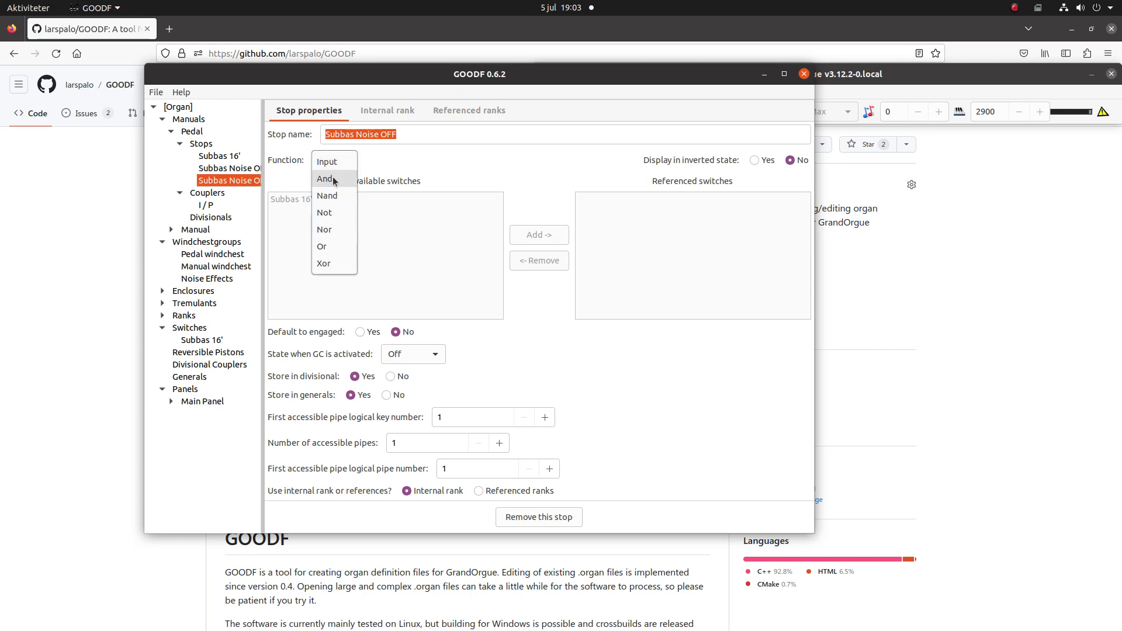
click(333, 179)
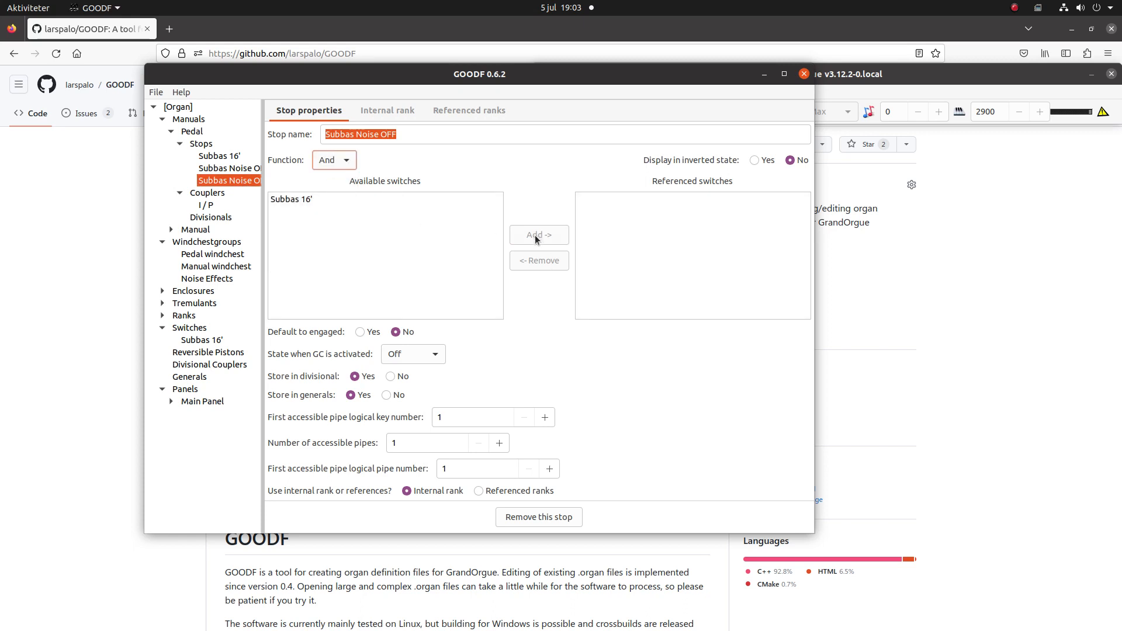
click(299, 200)
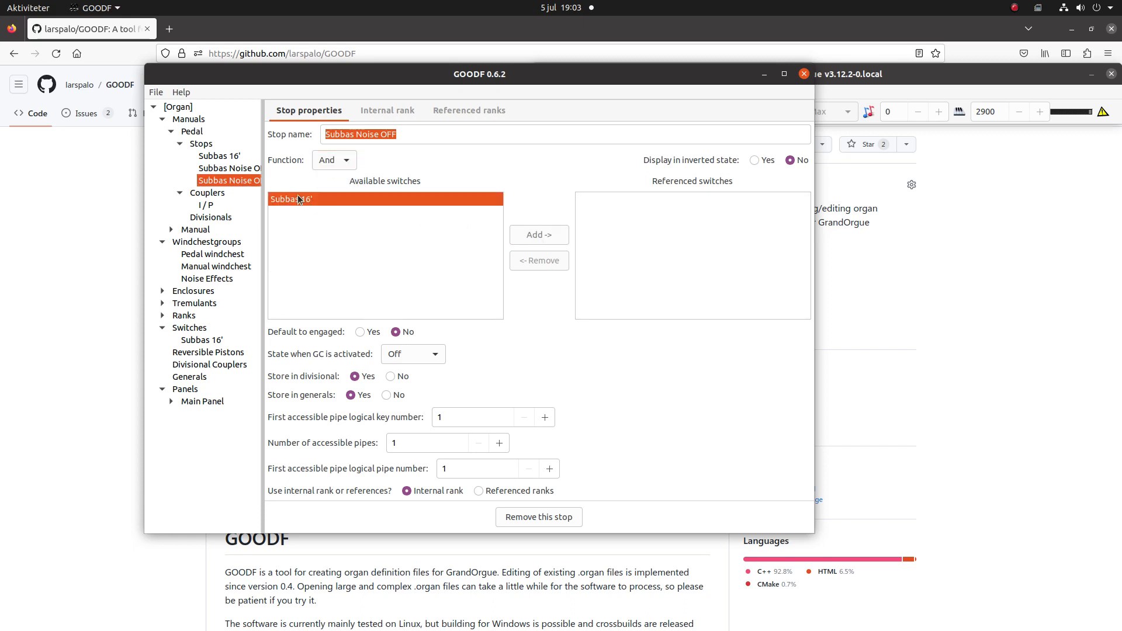
click(530, 236)
click(218, 158)
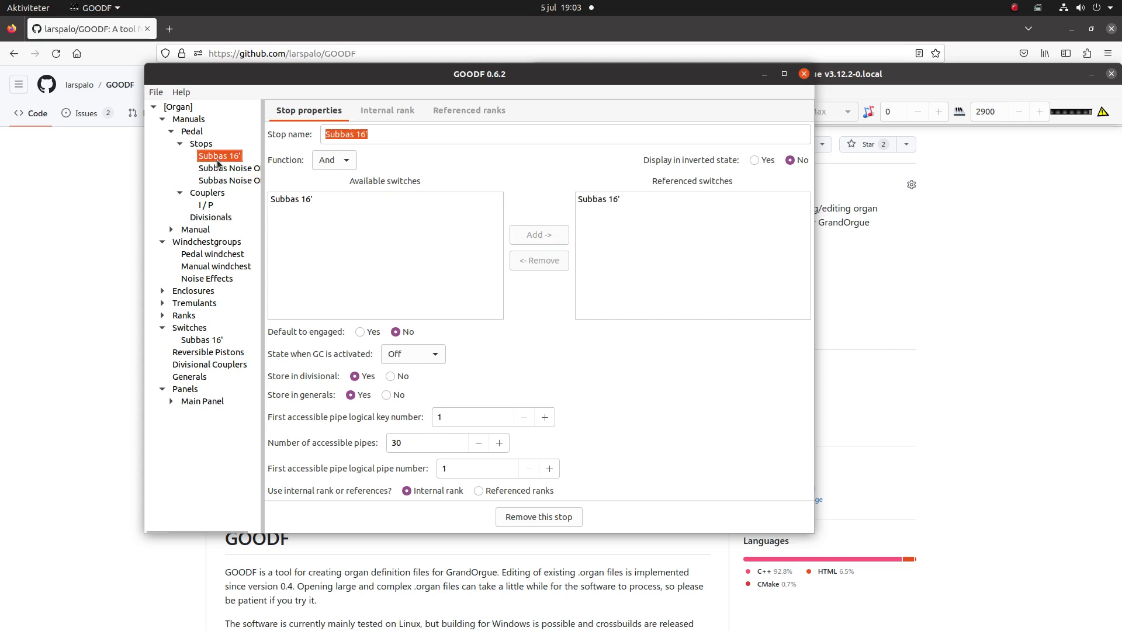
click(216, 169)
click(215, 181)
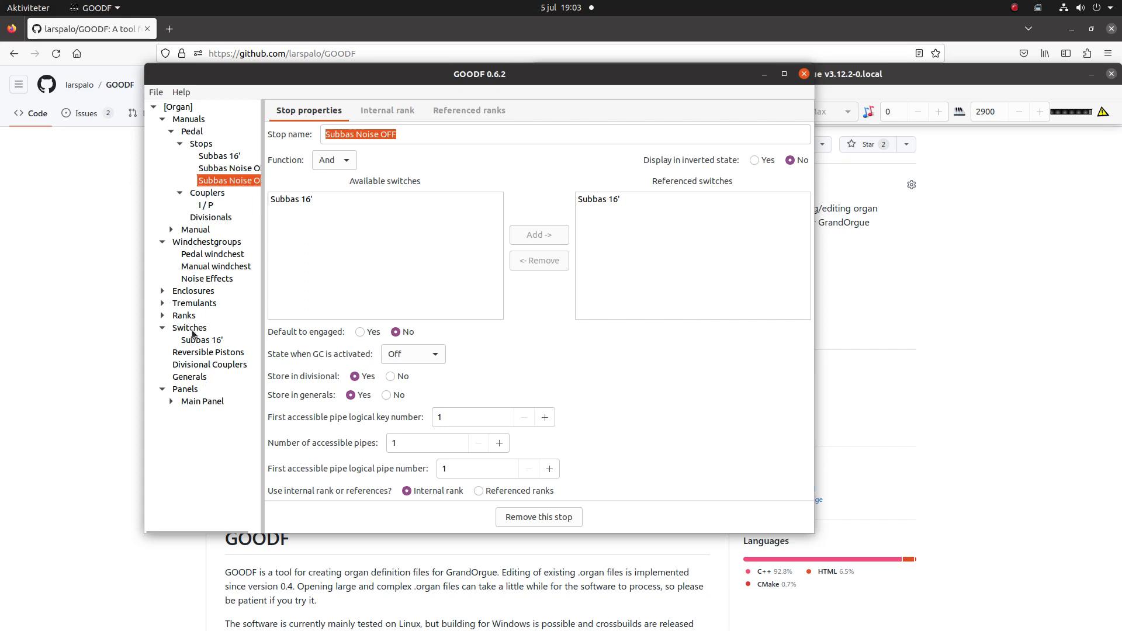
- Remove the Subbas 16' stop's GUI element from the Main Panel
click(171, 402)
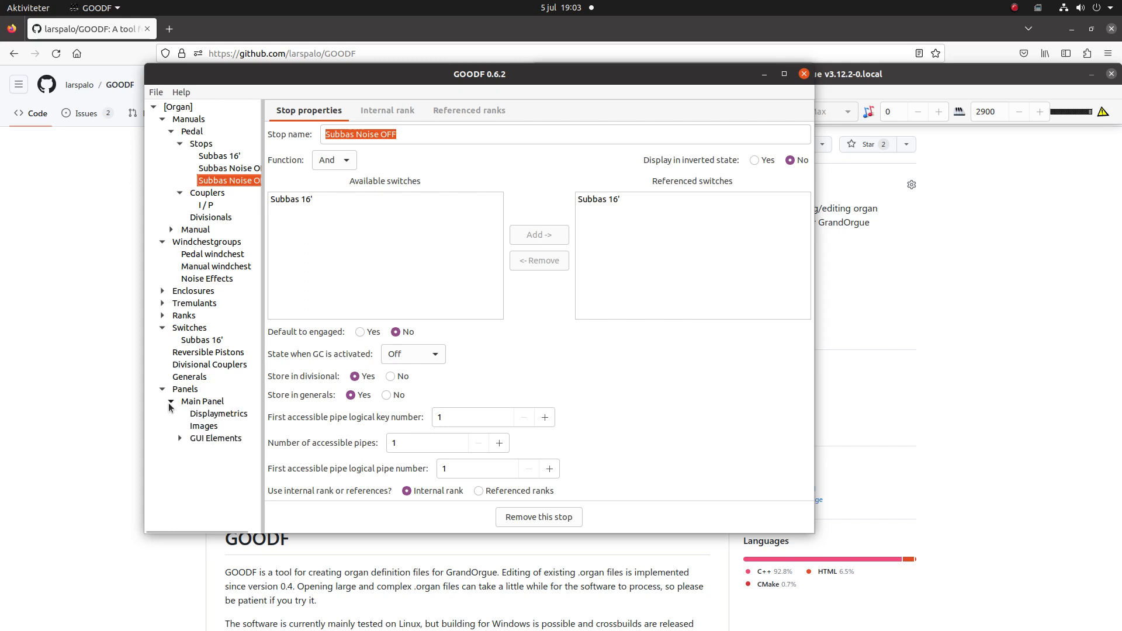
click(181, 438)
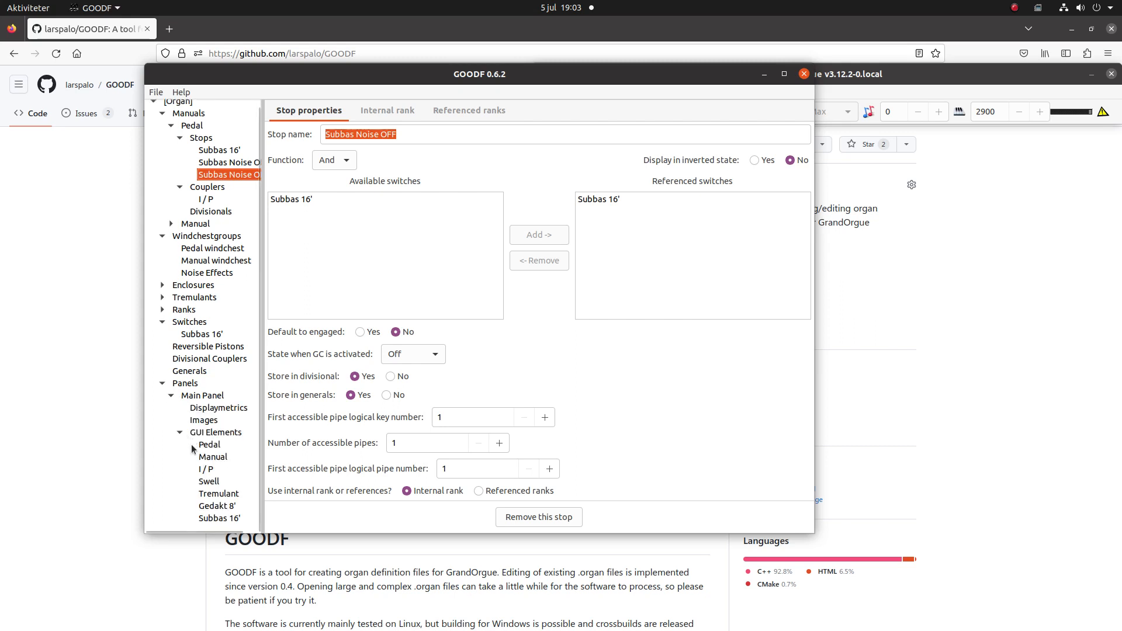
click(219, 518)
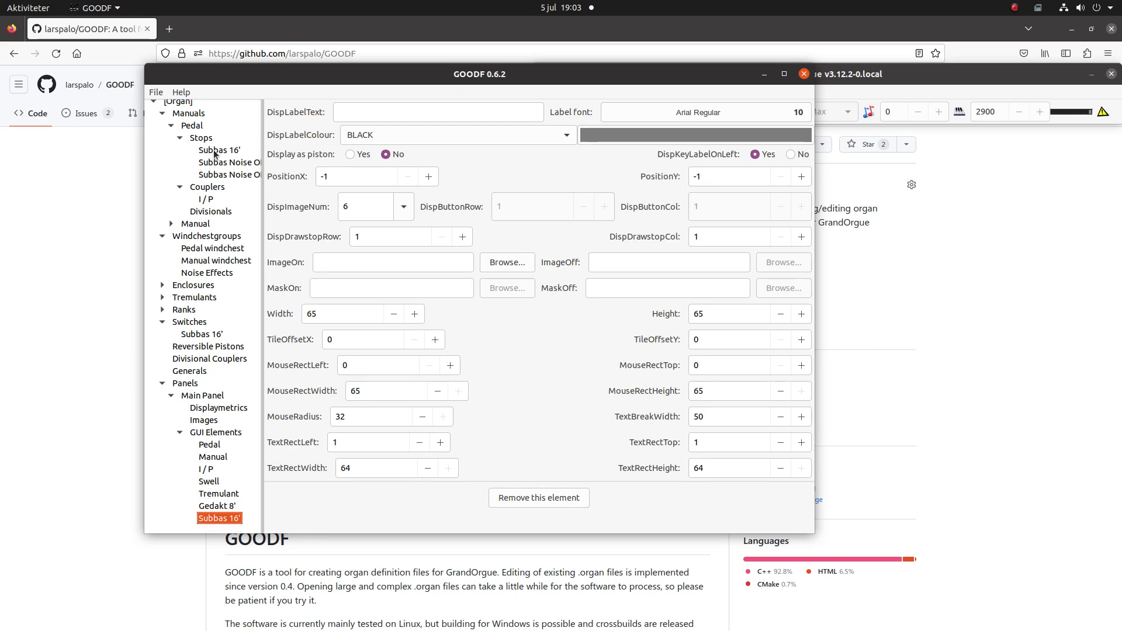
click(543, 498)
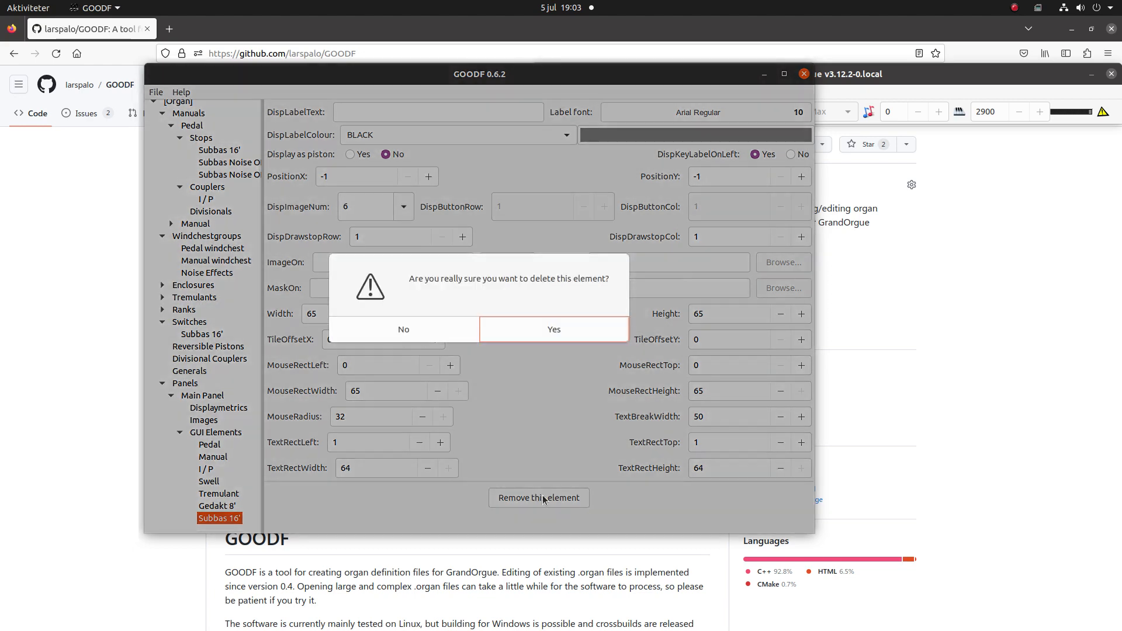
click(552, 333)
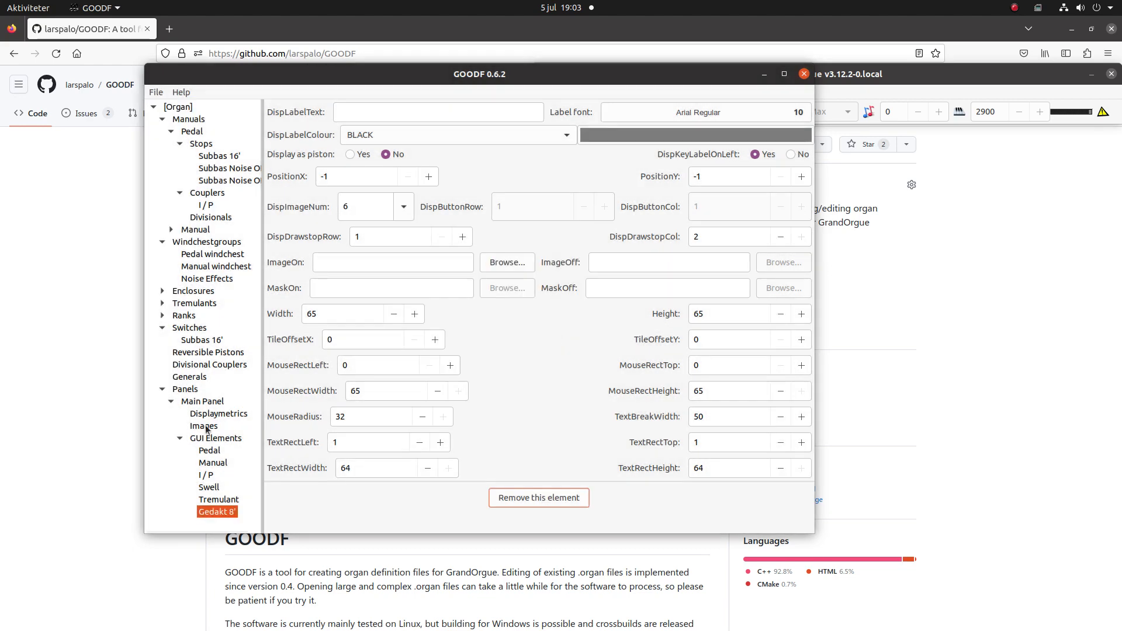
- Create a GUI element on the Main Panel for the Subbas 16' switch
click(197, 403)
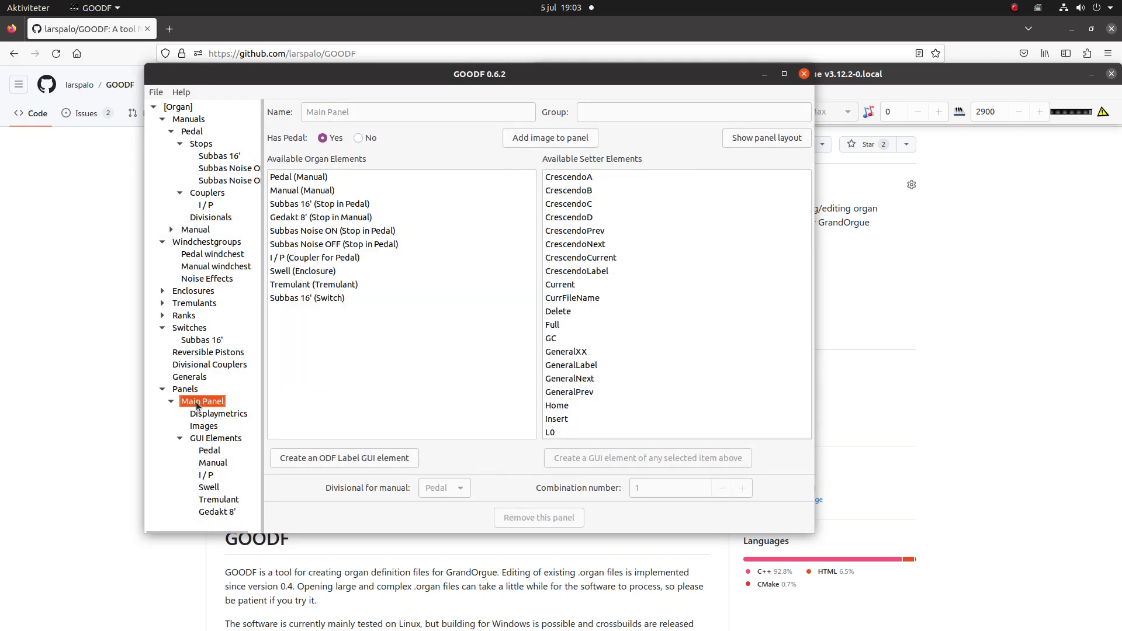
click(331, 299)
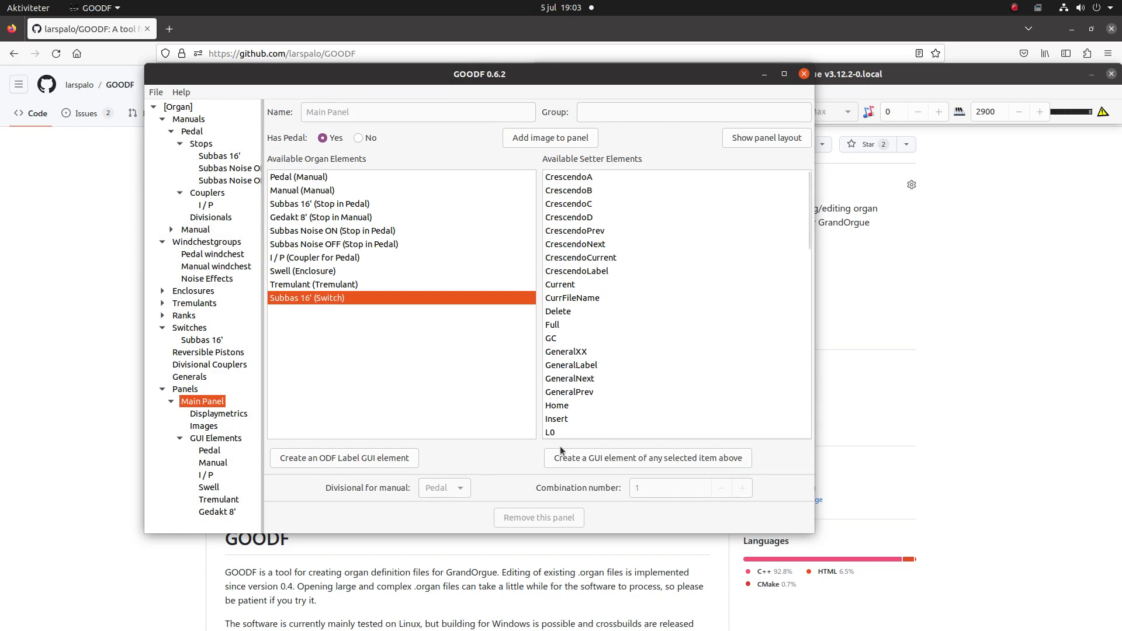
click(612, 459)
- Give the new Subbas 16' switch element a BLACK label in Arial Regular size 10 and display image number 6
click(226, 519)
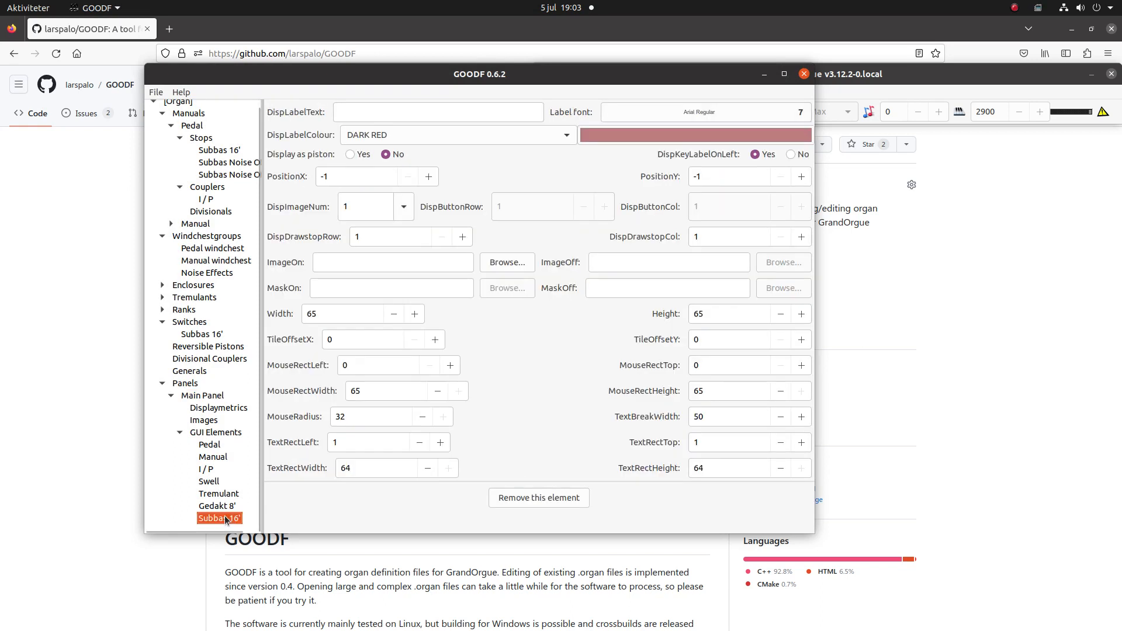
click(497, 137)
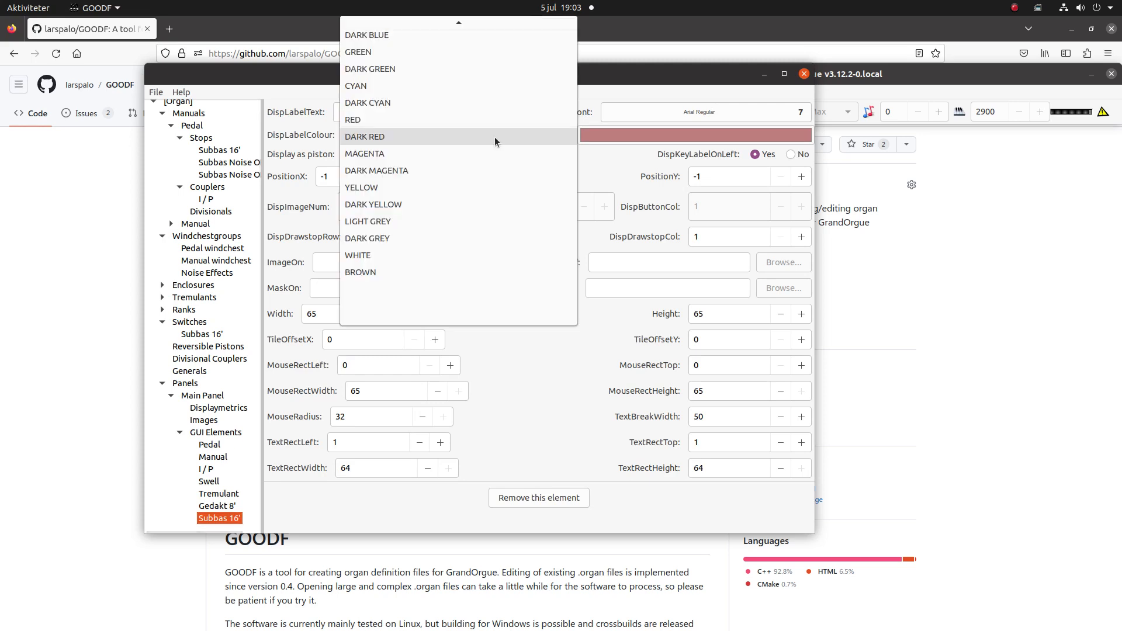
click(412, 43)
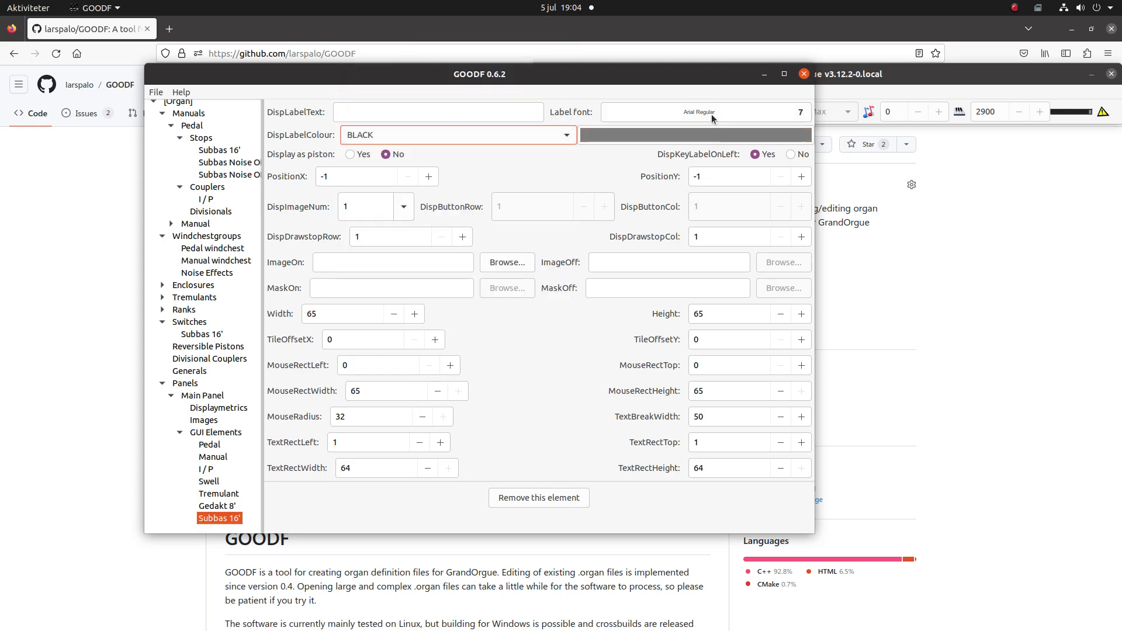
click(742, 114)
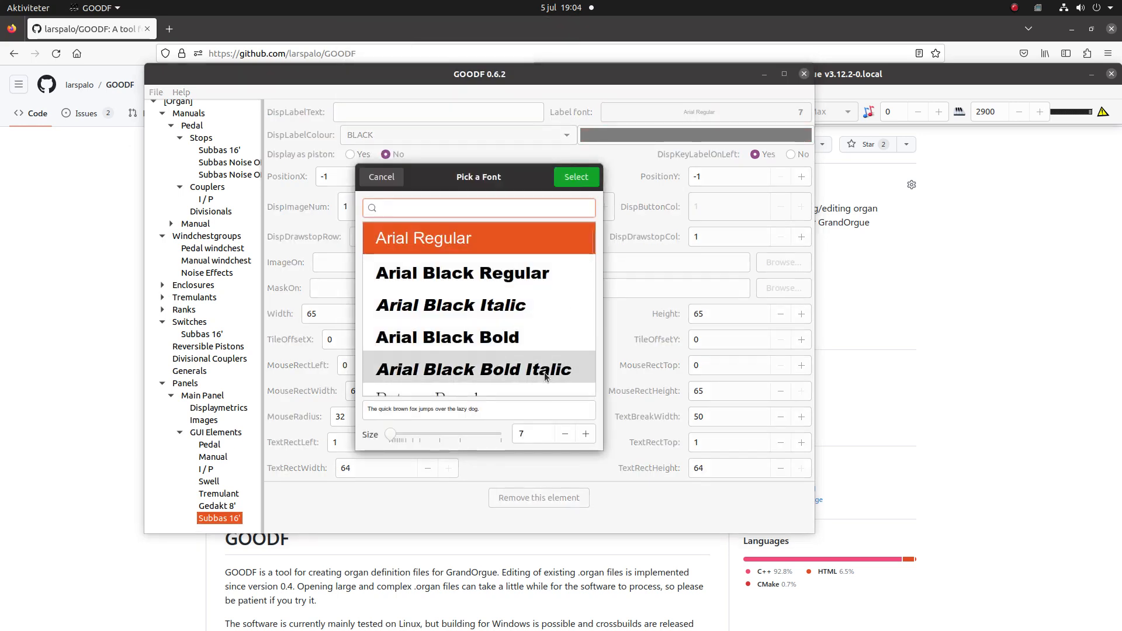
click(585, 433)
click(585, 433)
click(586, 433)
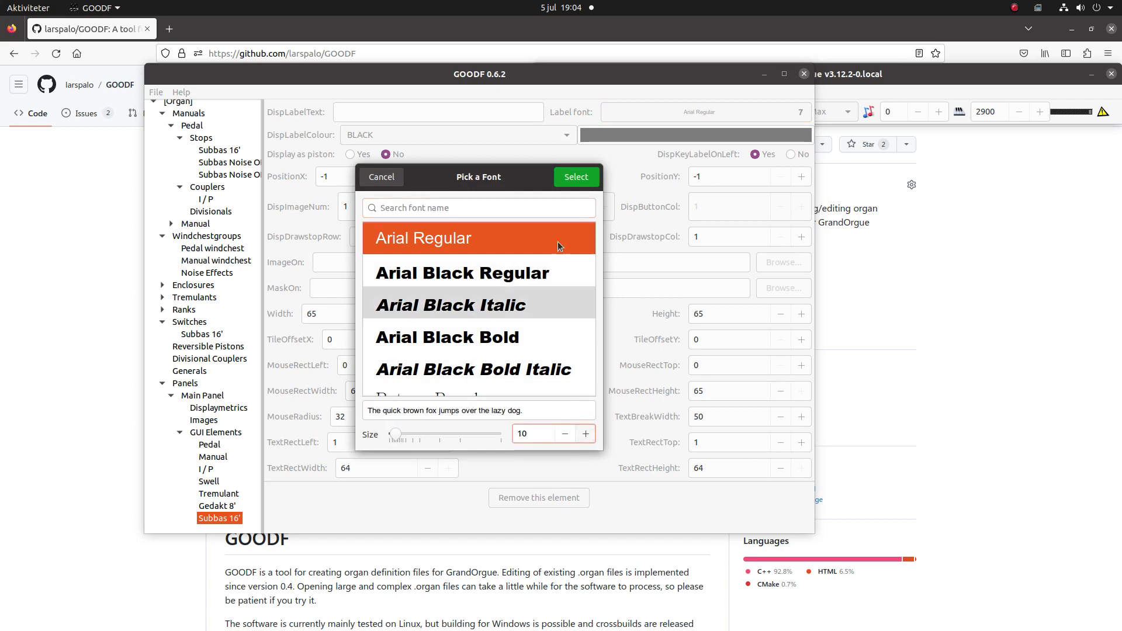
click(576, 178)
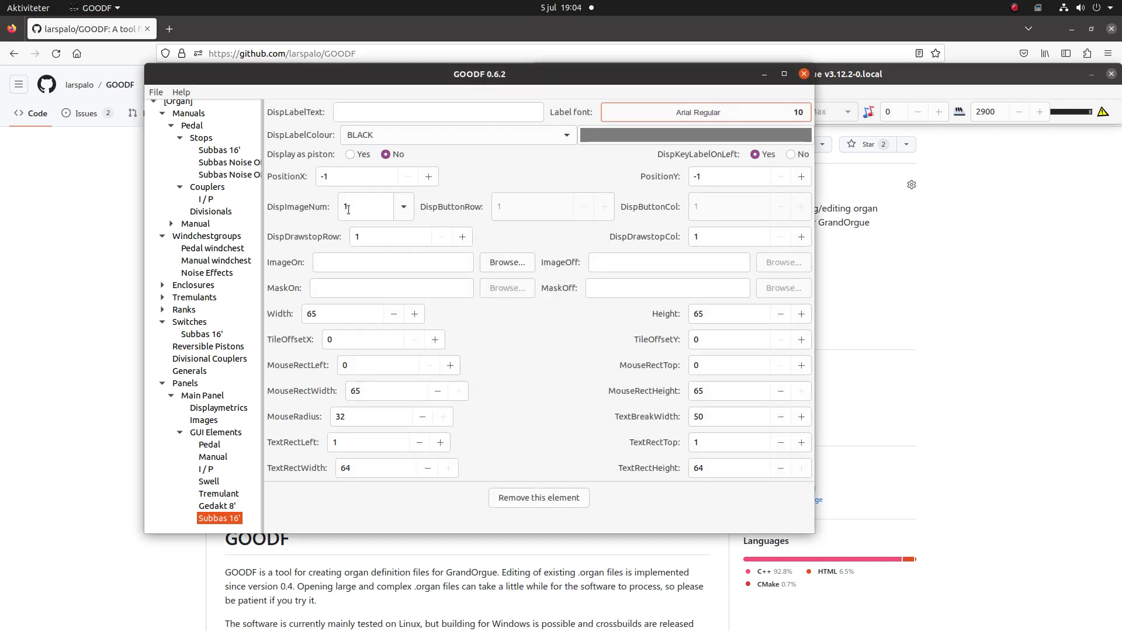
click(402, 211)
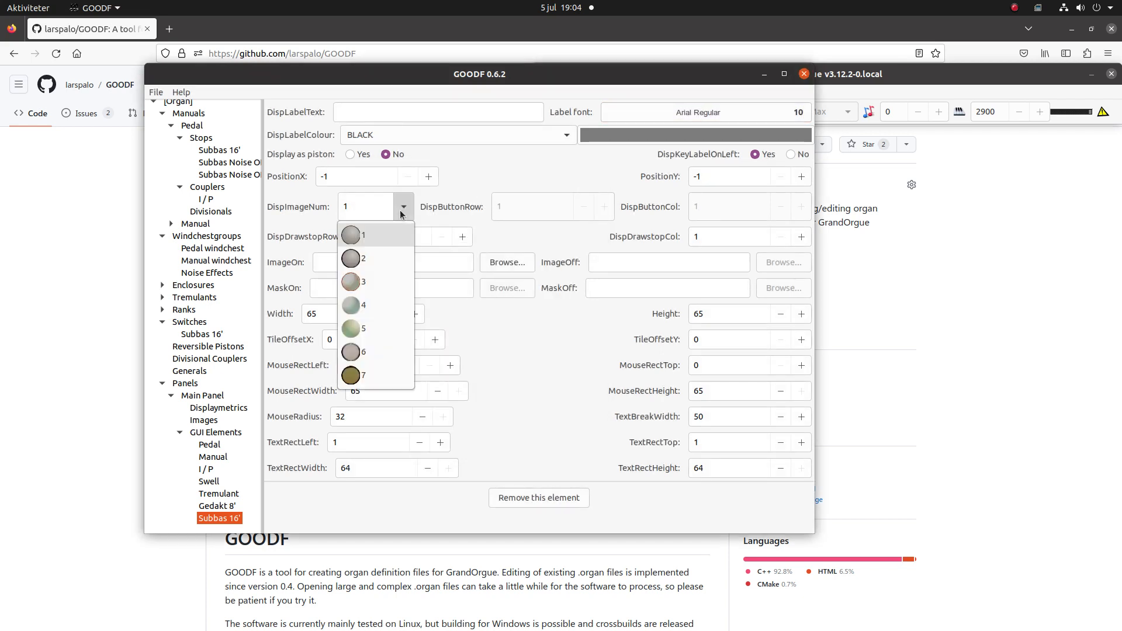
click(370, 352)
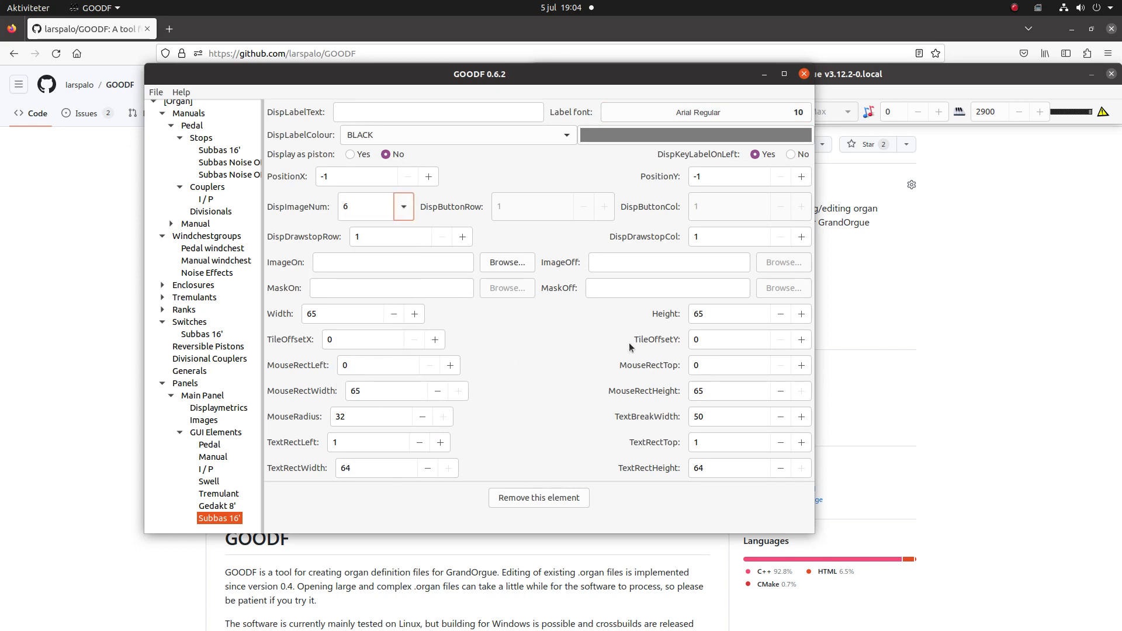
- Preview the Main Panel layout to check the Subbas 16' drawstop, and close the preview
click(205, 398)
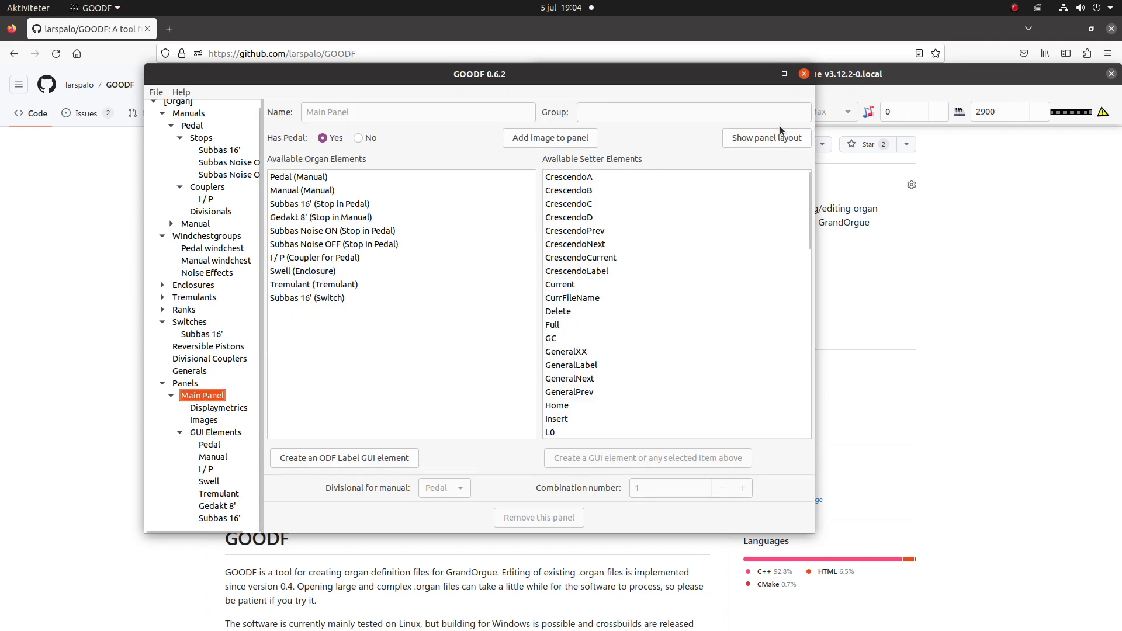
click(770, 140)
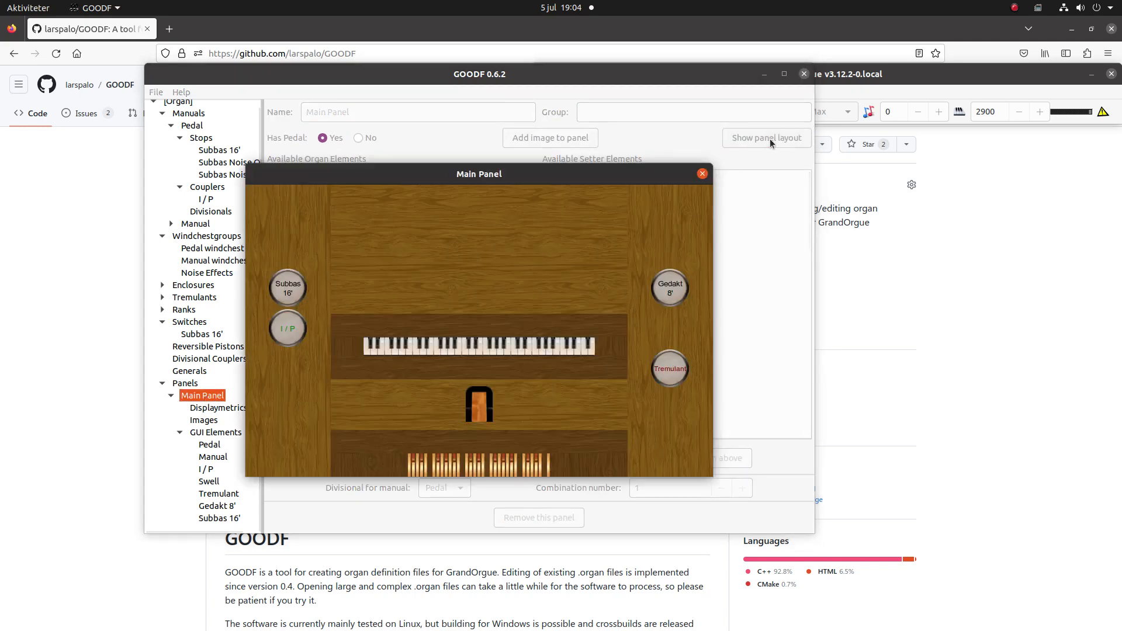
click(702, 175)
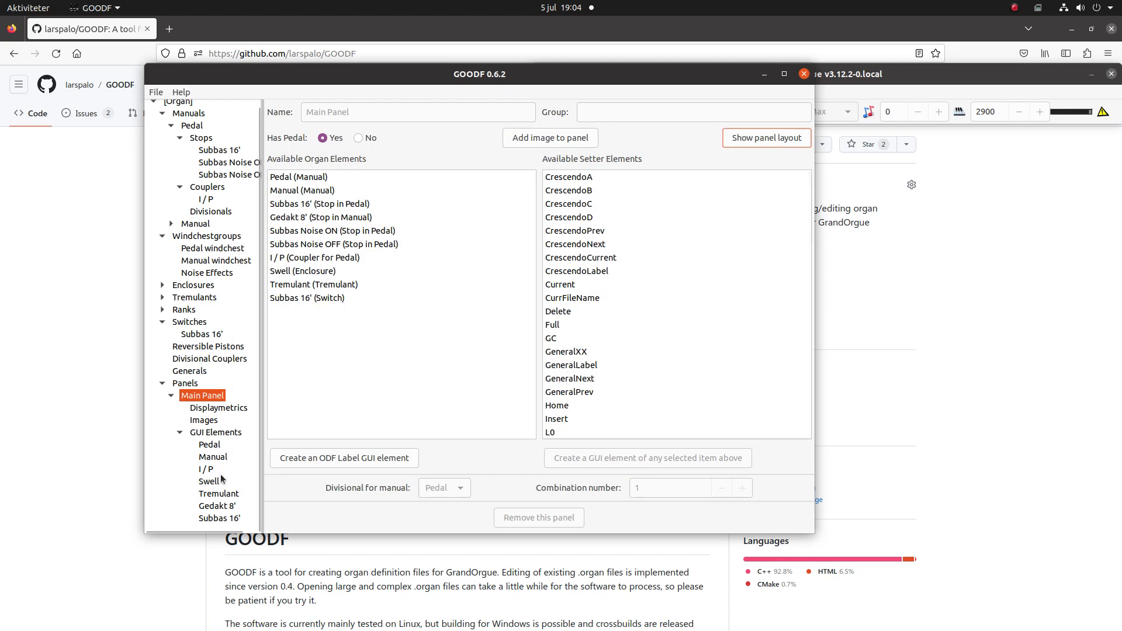
- Write the organ definition file, overwriting the existing ODF
click(155, 92)
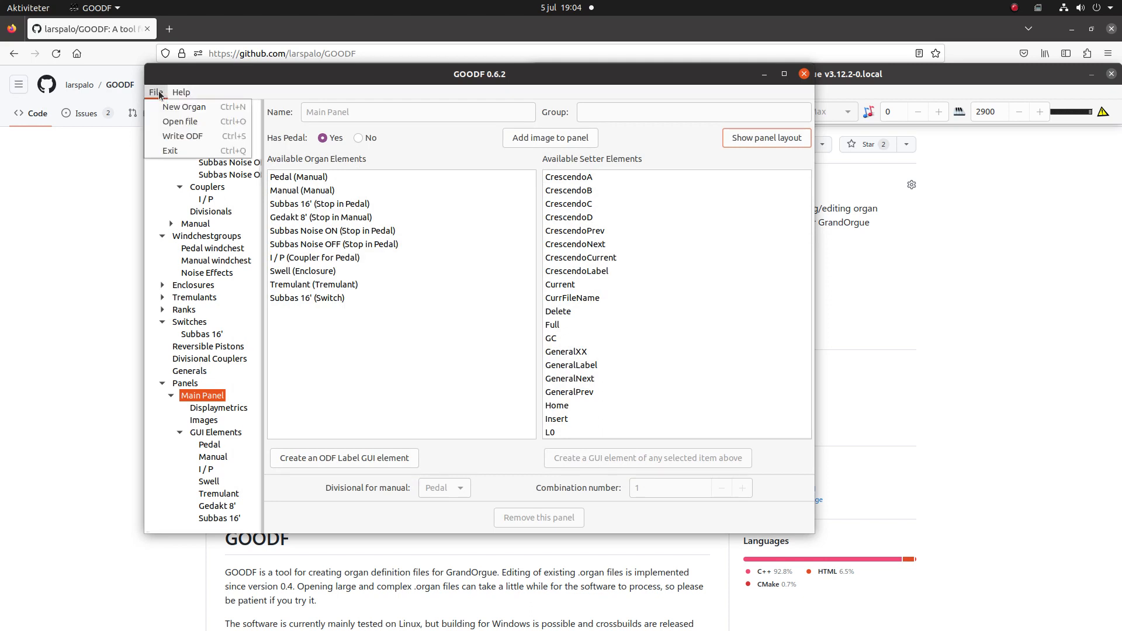
click(199, 136)
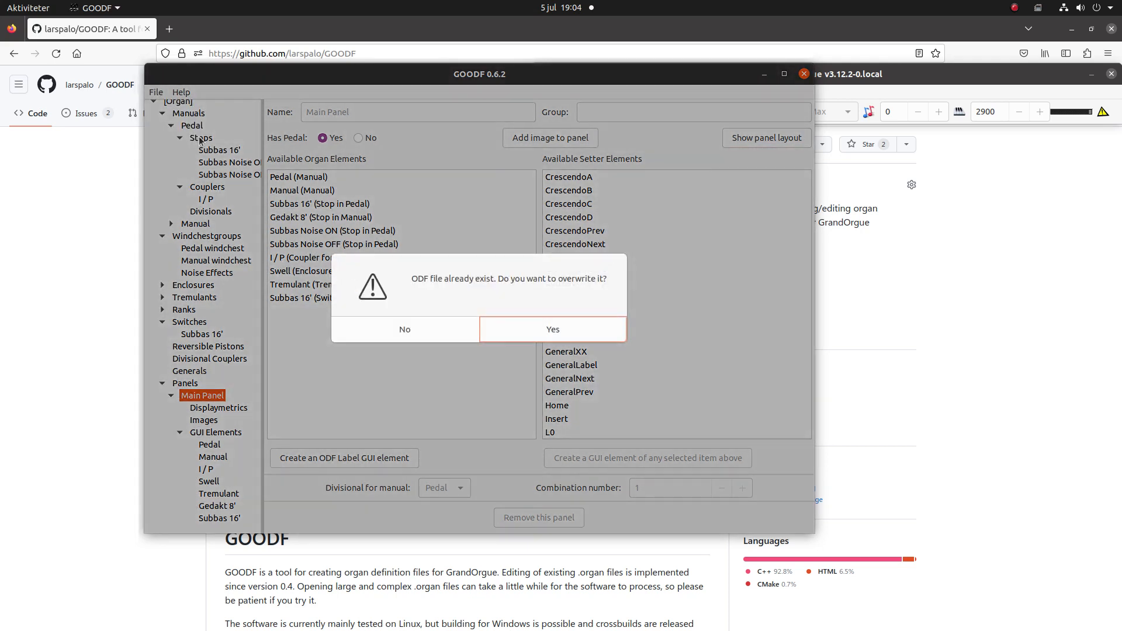
key(Return)
key(Return)
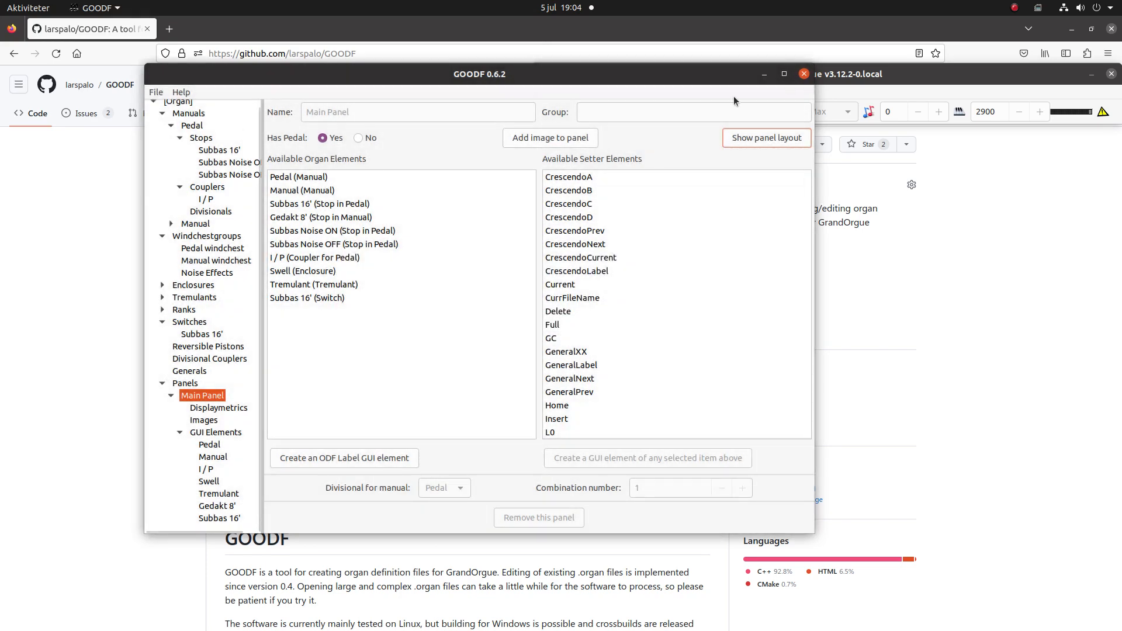
- Switch to GrandOrgue and open ExampleOrgan.organ from the Bygdsiljum folder
click(900, 72)
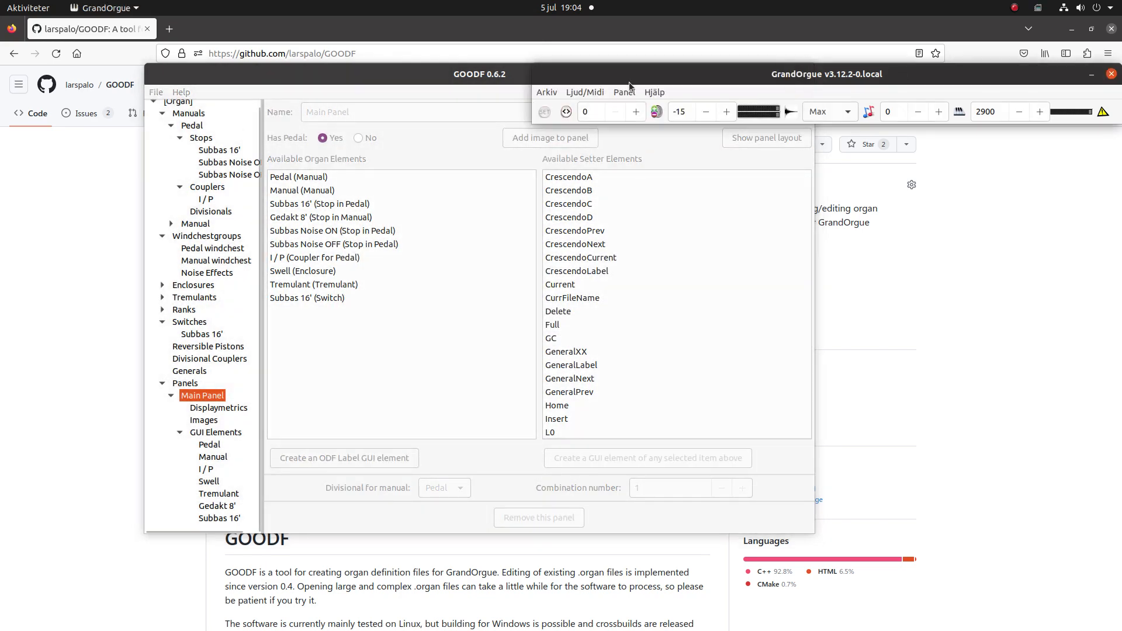
click(546, 92)
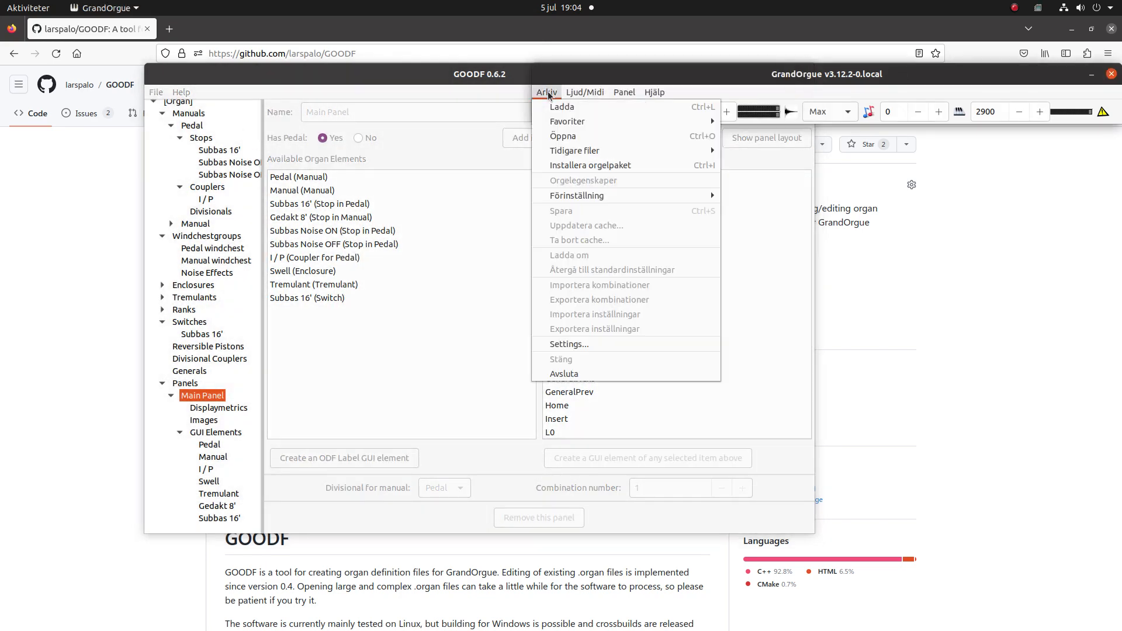
click(563, 138)
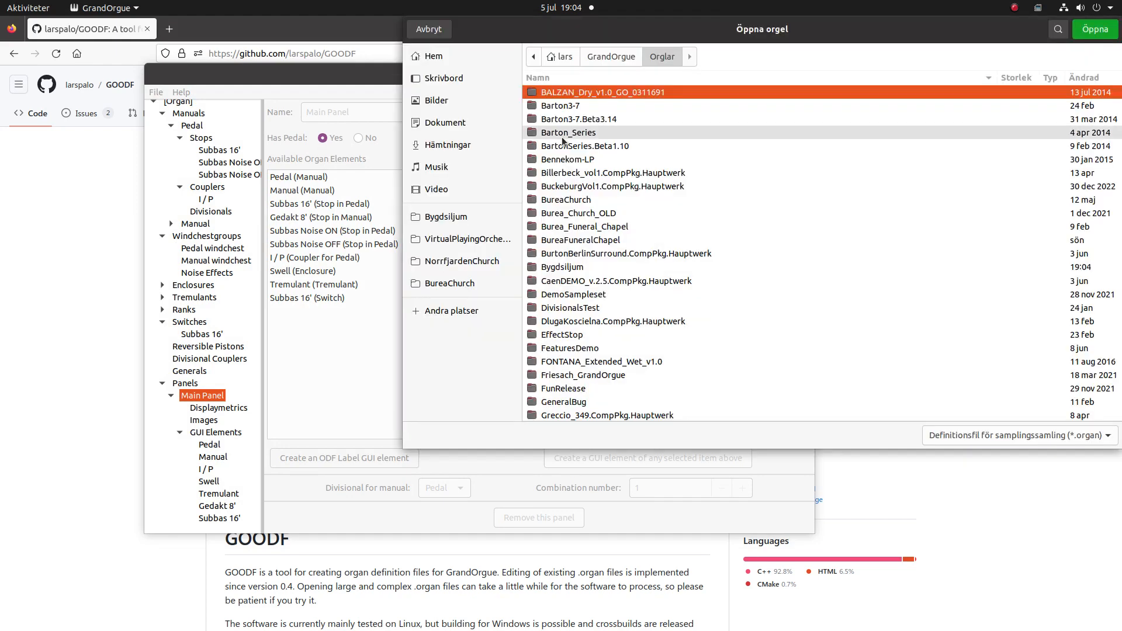
click(435, 220)
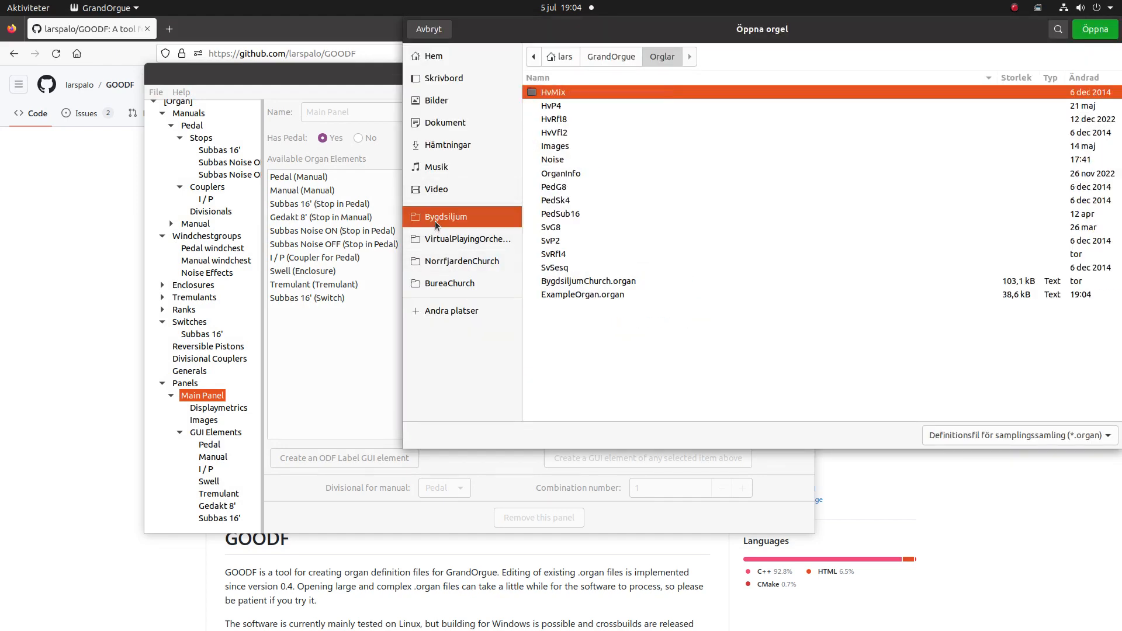
click(609, 296)
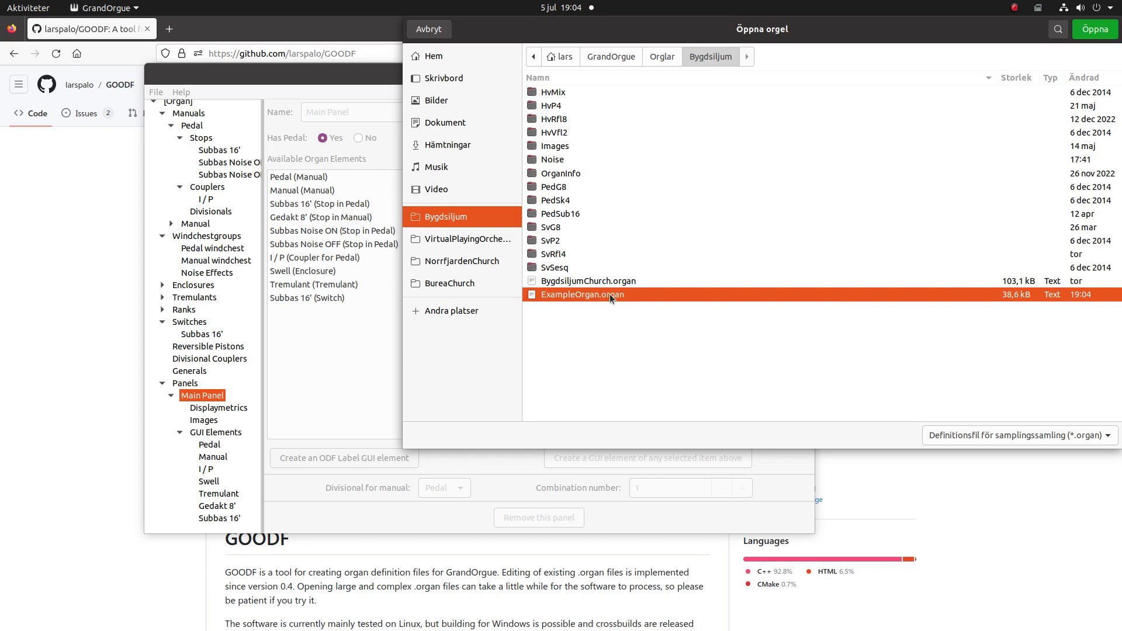
click(1096, 29)
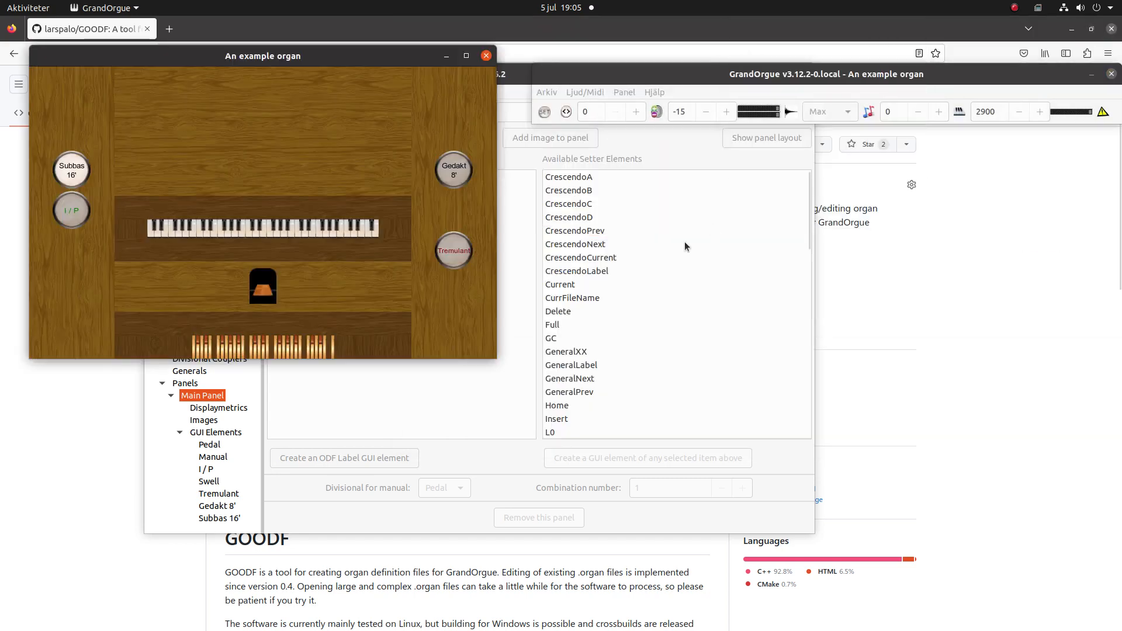
- Toggle the Subbas 16' drawstop off and on repeatedly to test its stop noises
click(64, 179)
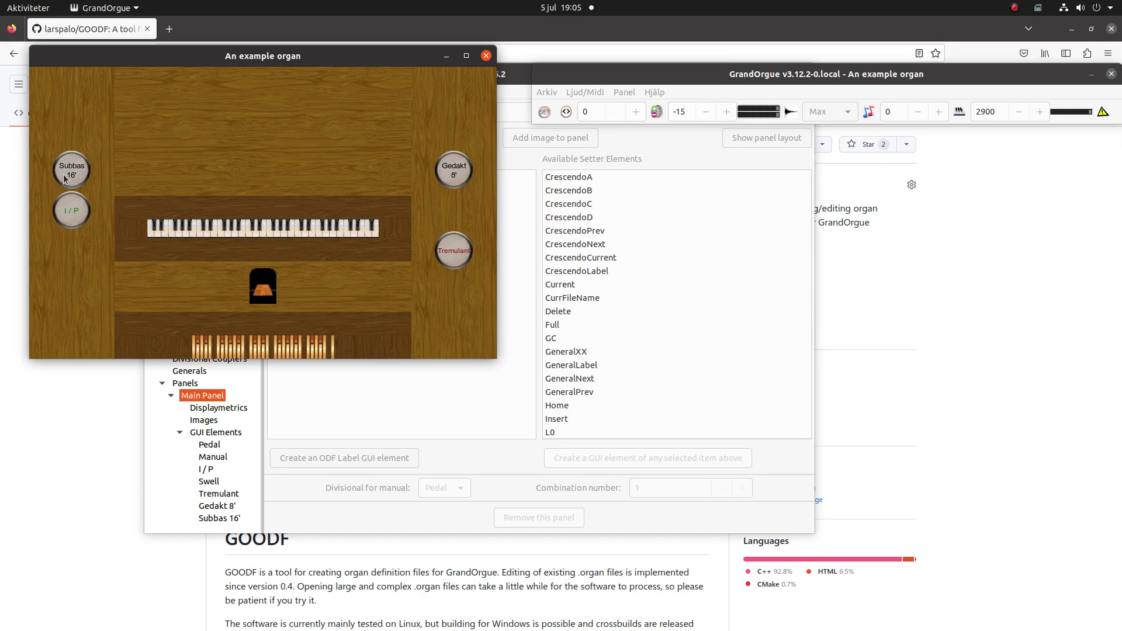
click(64, 179)
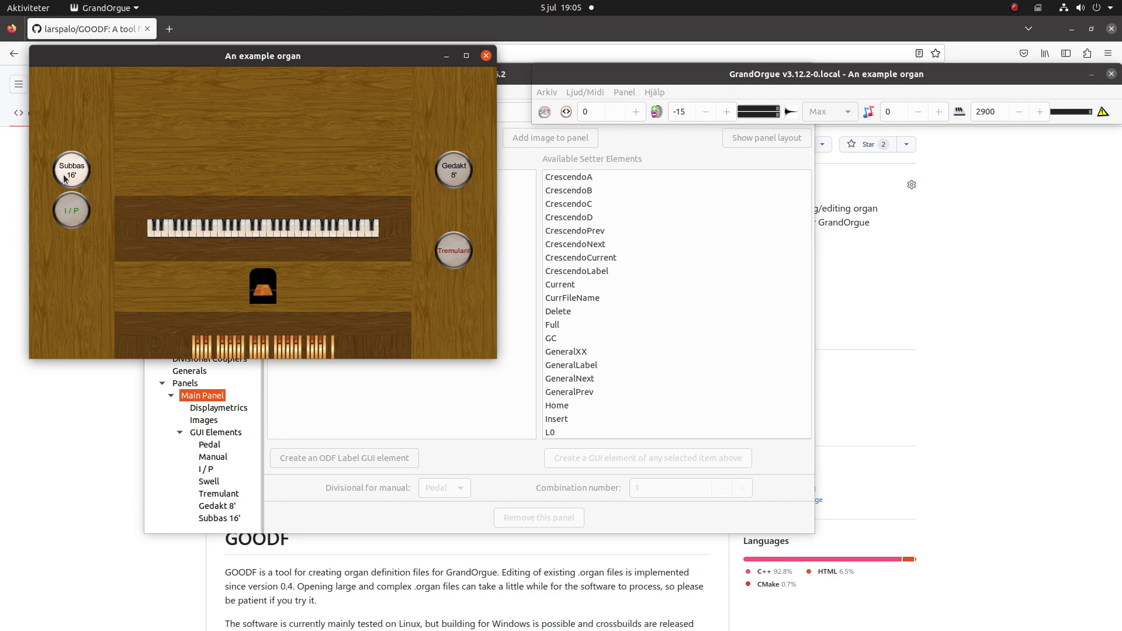
click(64, 179)
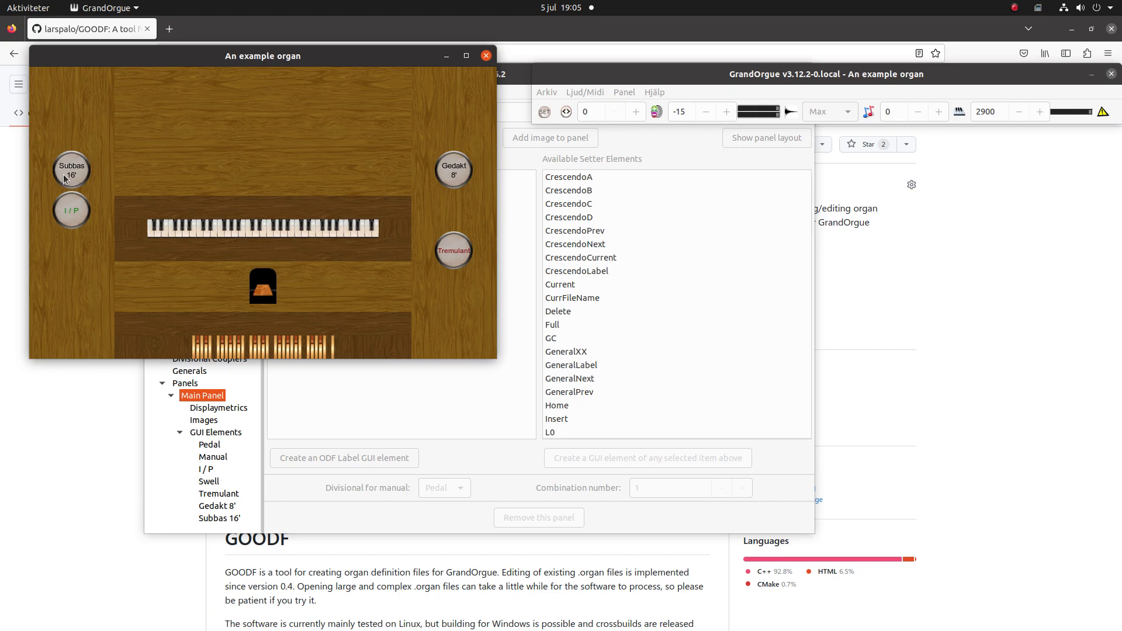
- Toggle the Subbas 16' drawstop a few more times to hear its on and off noises
click(64, 179)
click(65, 179)
click(72, 173)
click(71, 173)
- Switch to GOODF, set the Subbas 16' switch's default engaged state to No, and open its options for the state when GC is activated
click(518, 76)
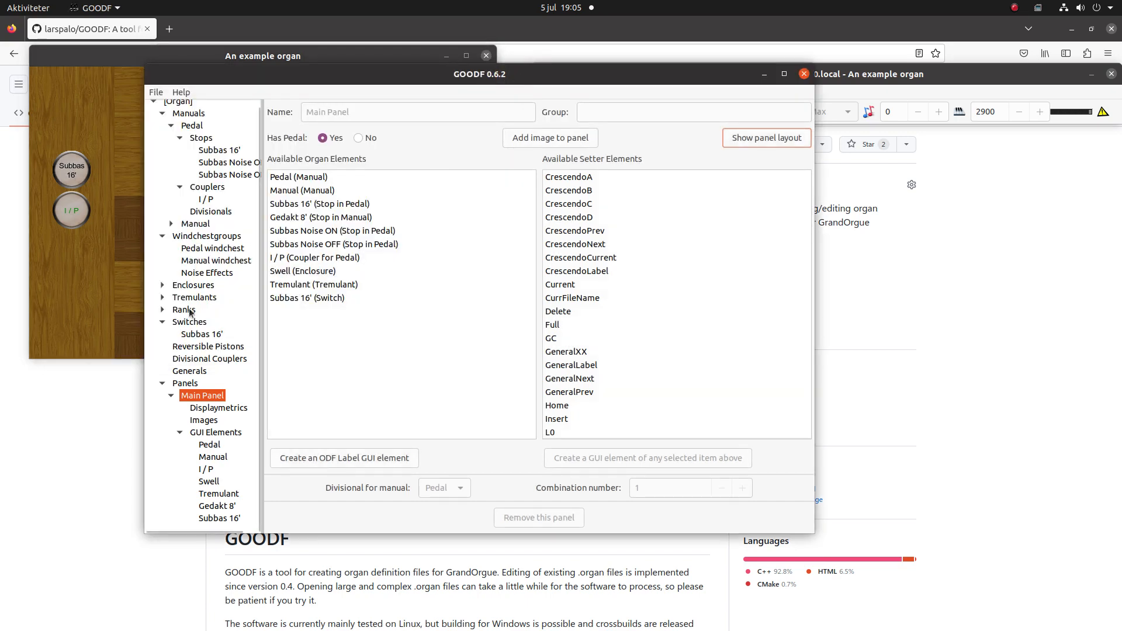
click(193, 335)
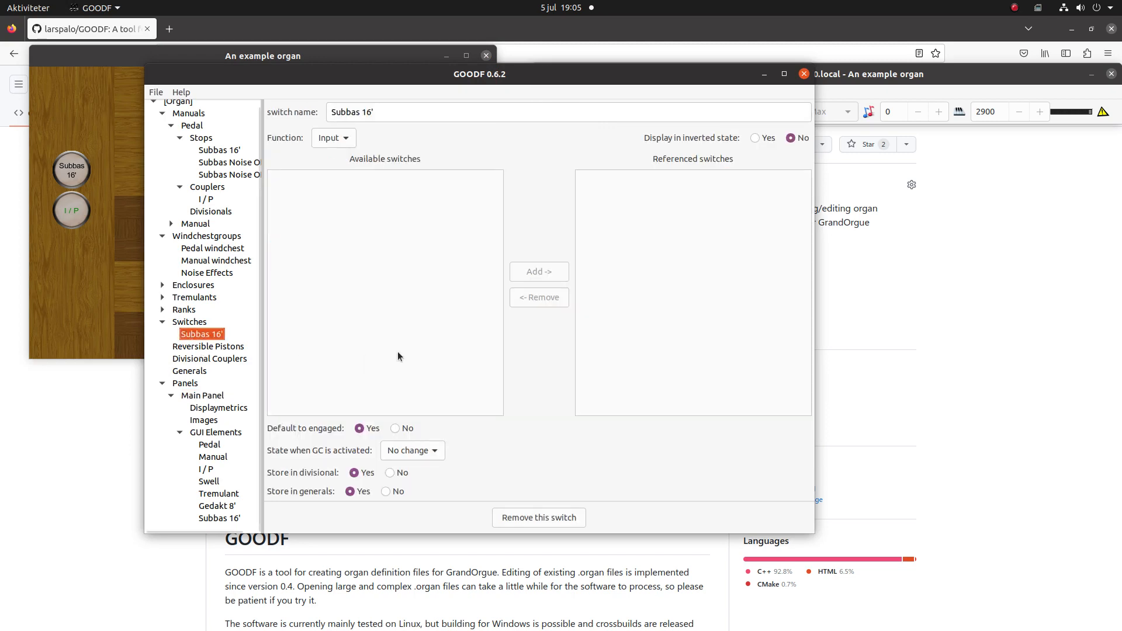
click(396, 428)
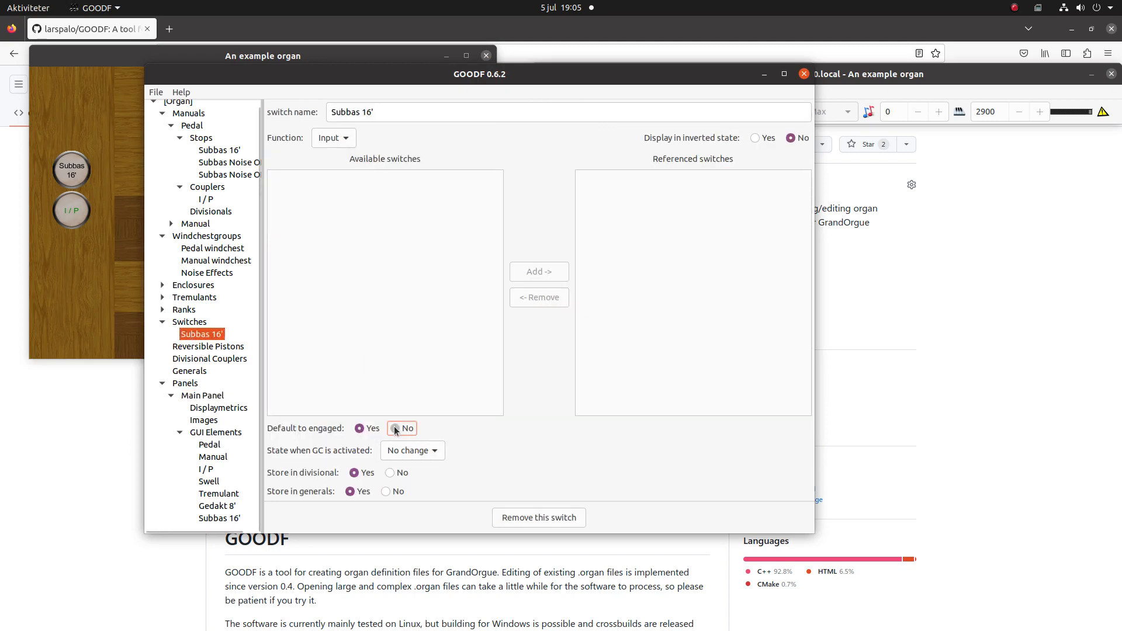
click(416, 451)
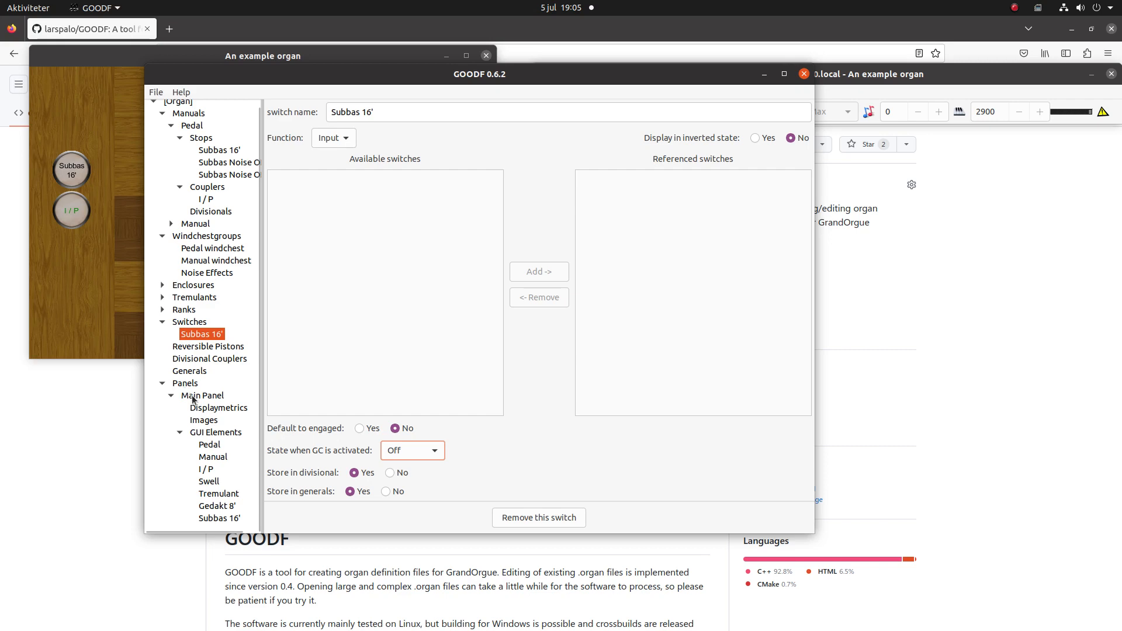
- Create a new panel named Noise Controls in the group Bygdsiljum
click(186, 386)
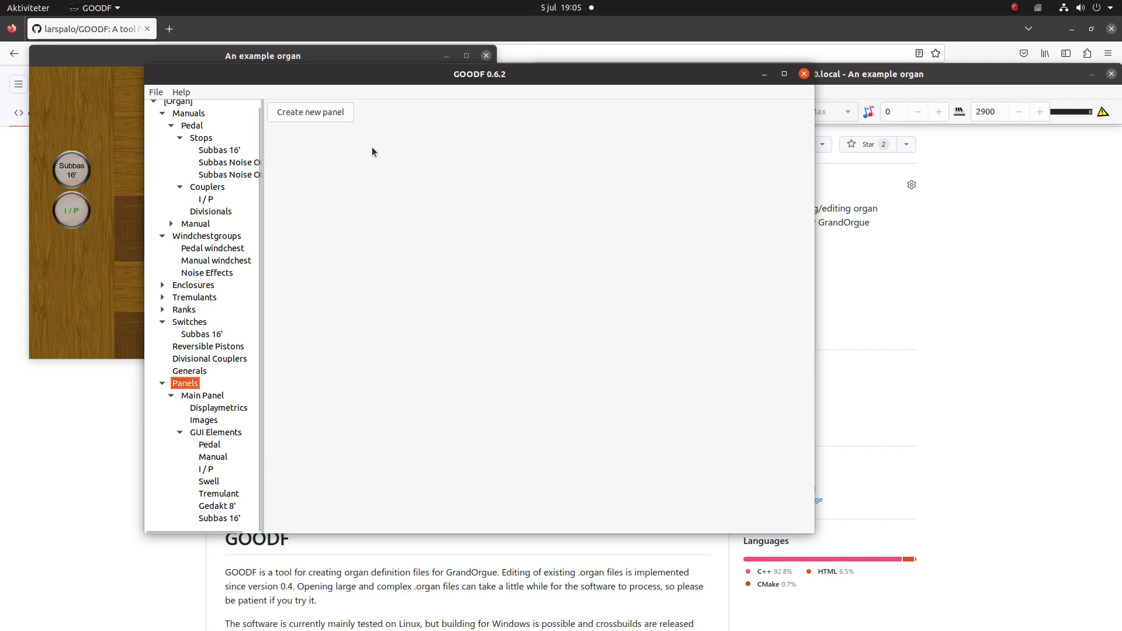
click(327, 115)
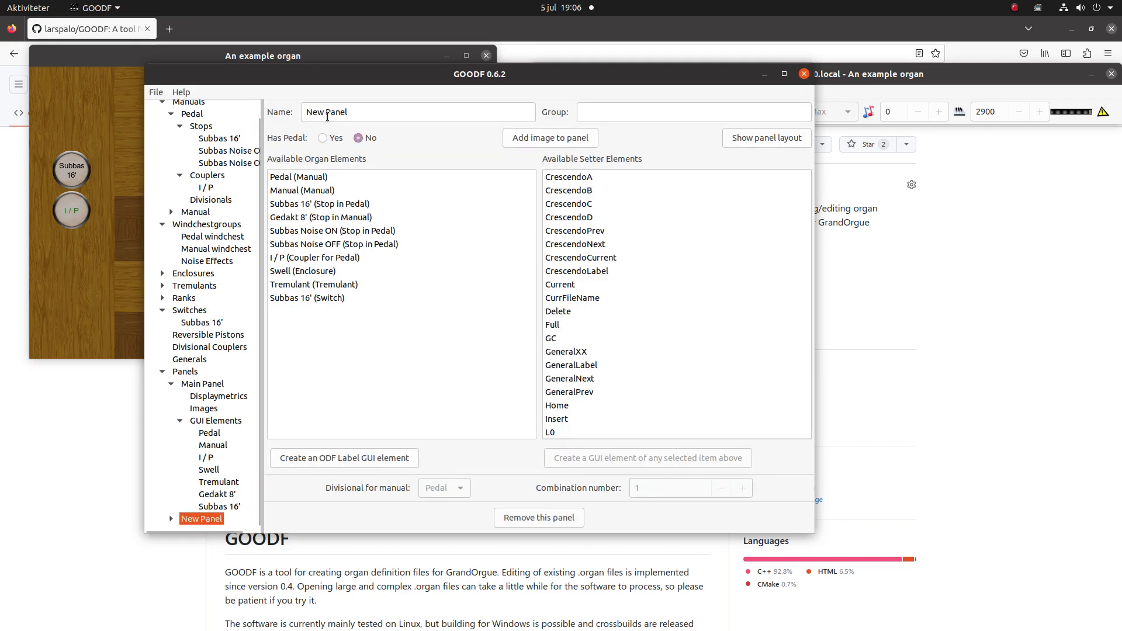
triple_click(405, 121)
text(N)
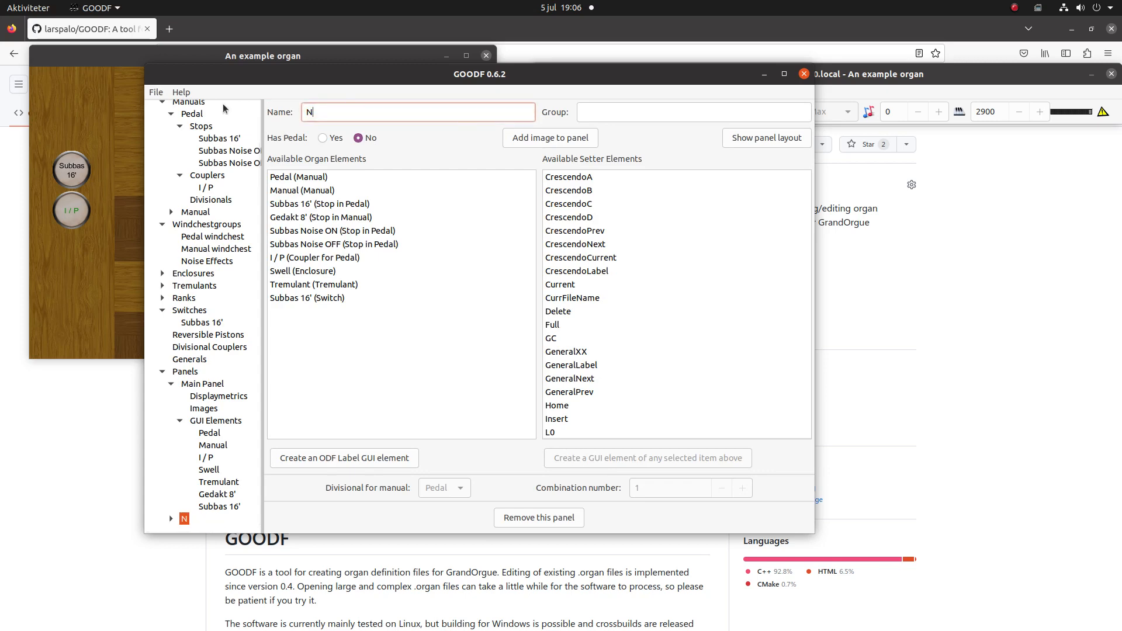
text(oise Controls)
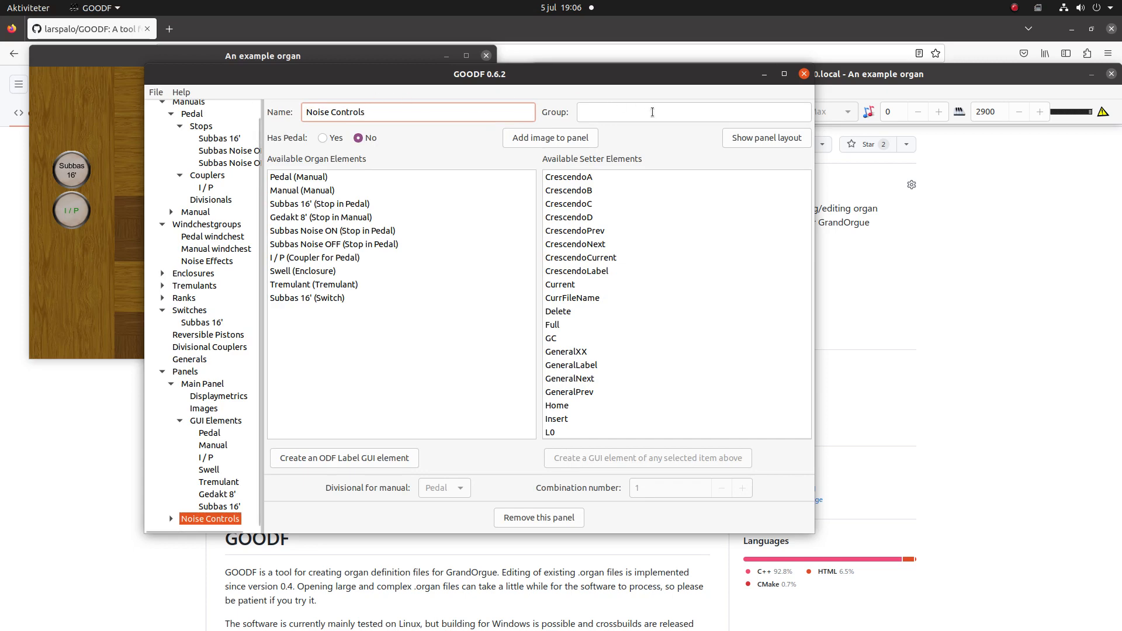
click(652, 111)
text(yd)
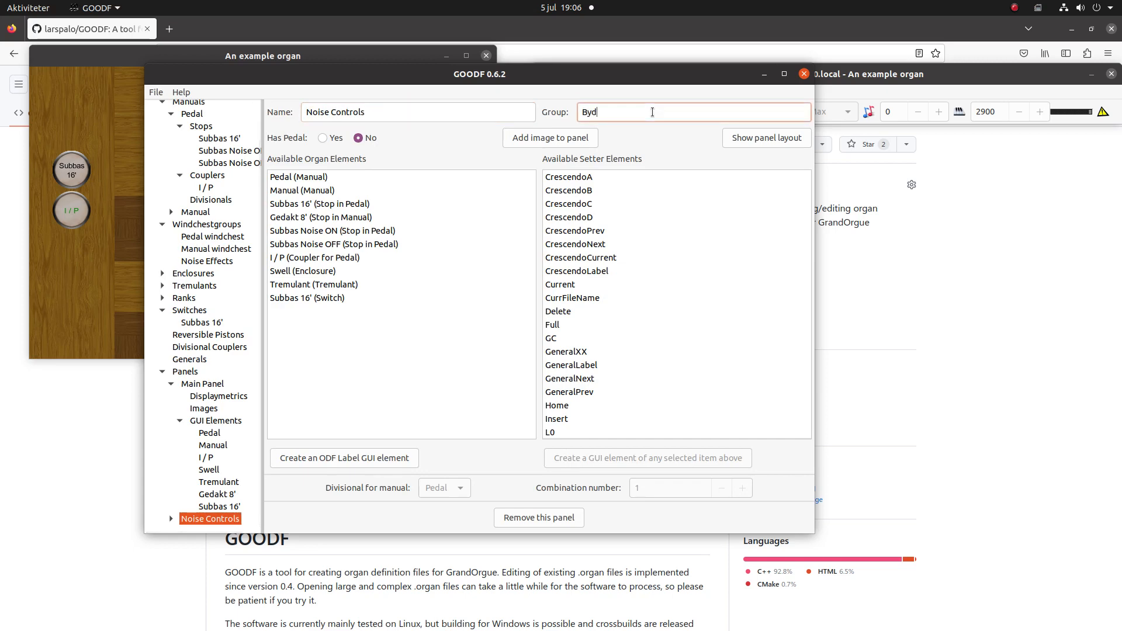
key(BackSpace)
text(gdsiljum)
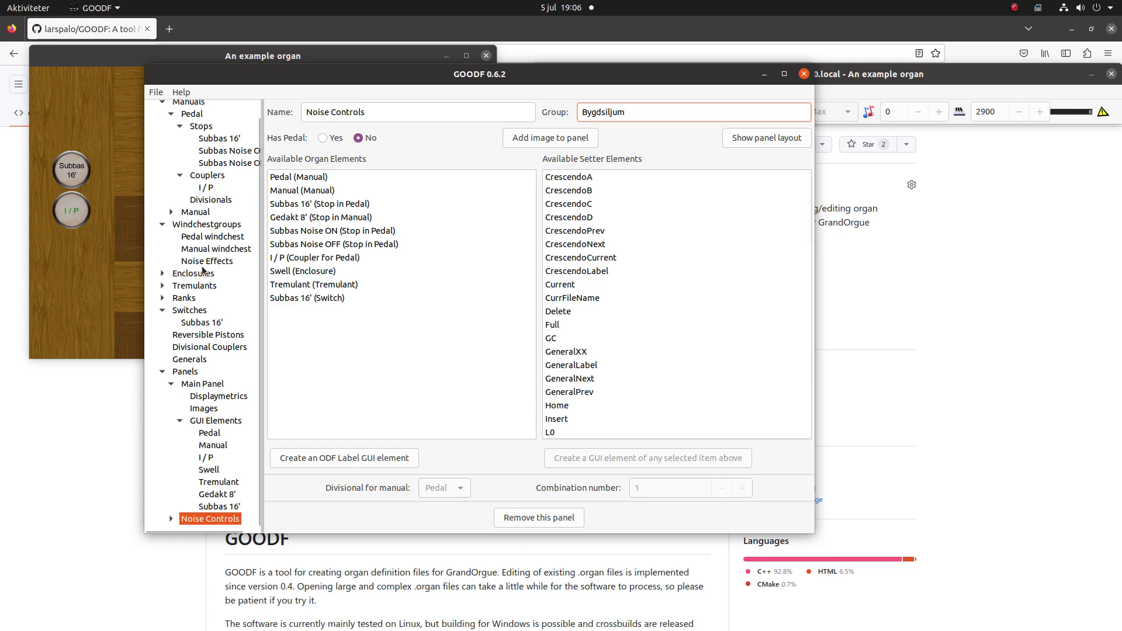
- Create a new enclosure named Noise Volume
click(173, 275)
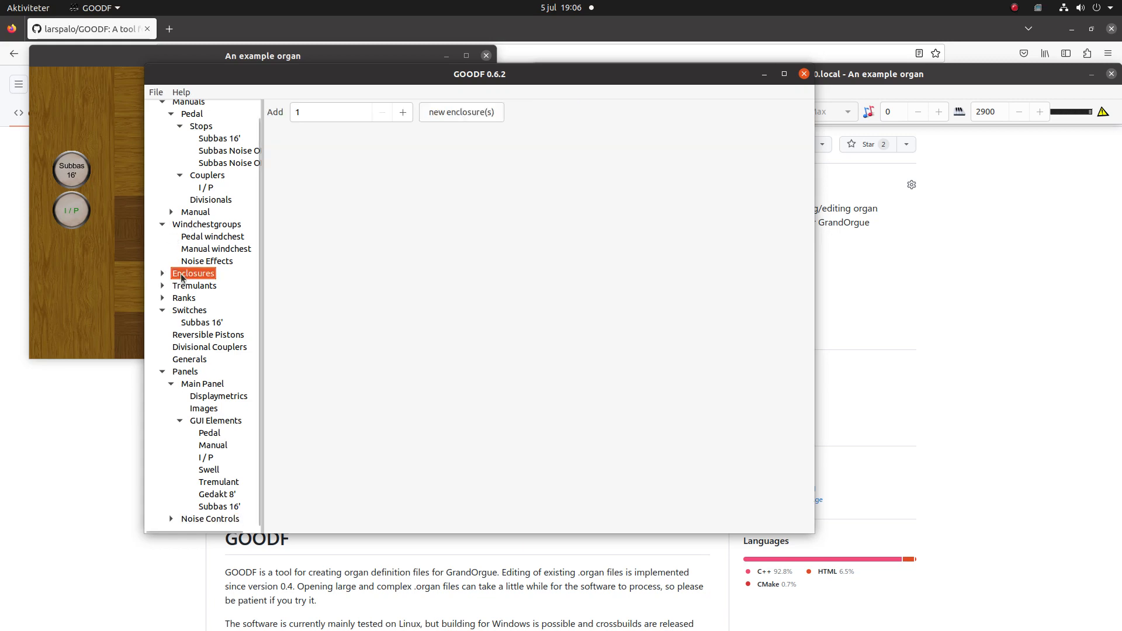
click(449, 114)
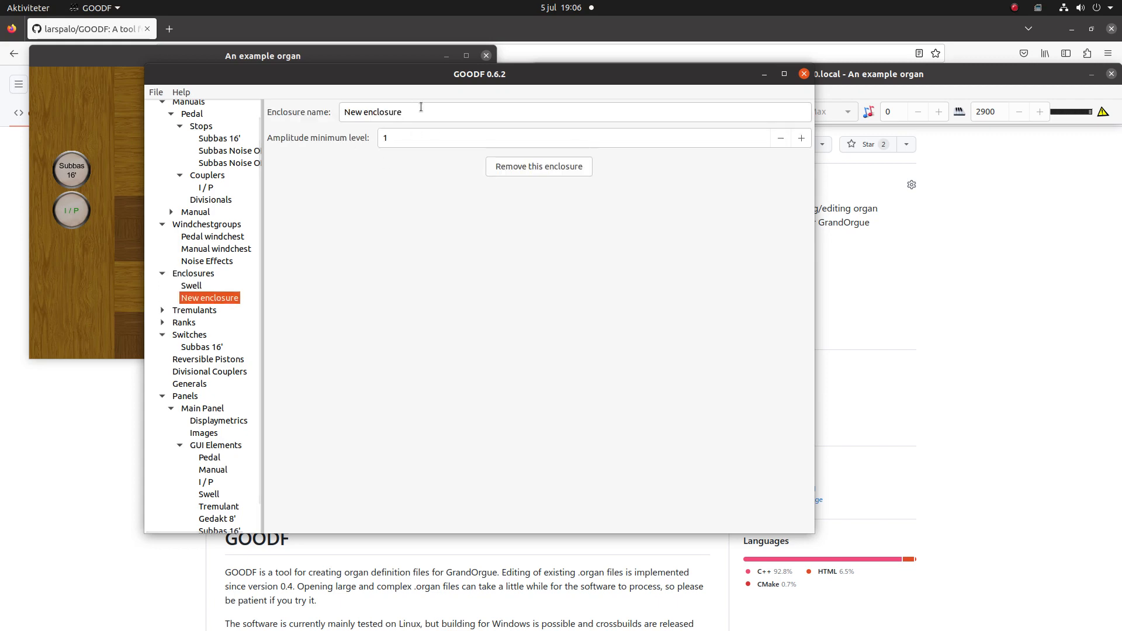
drag(421, 107, 216, 87)
text(No)
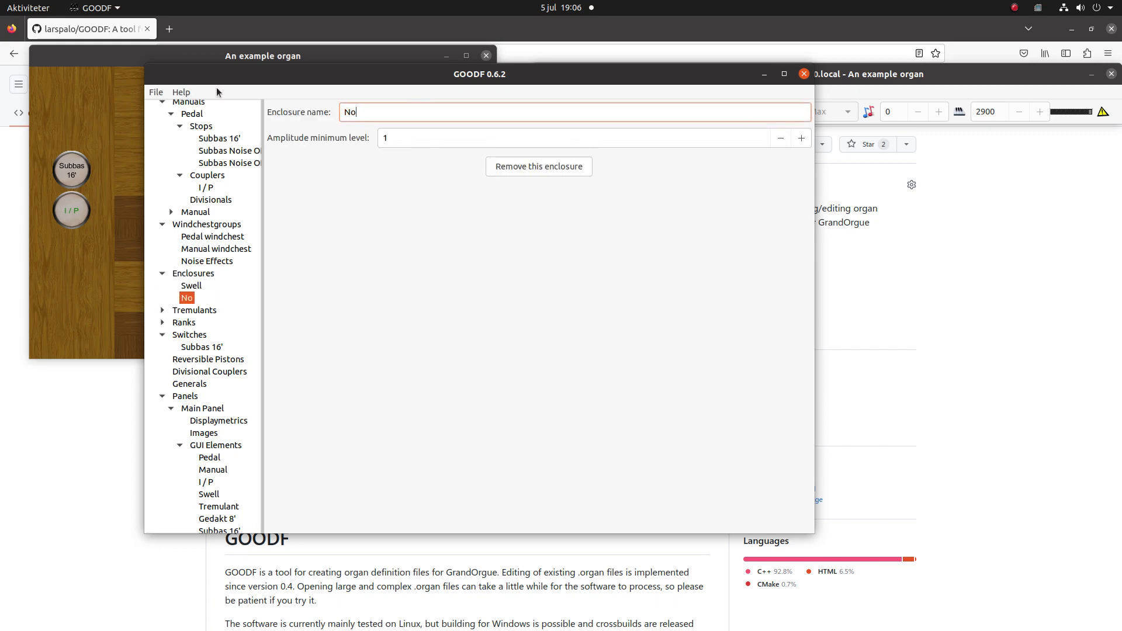
text(ise Volume)
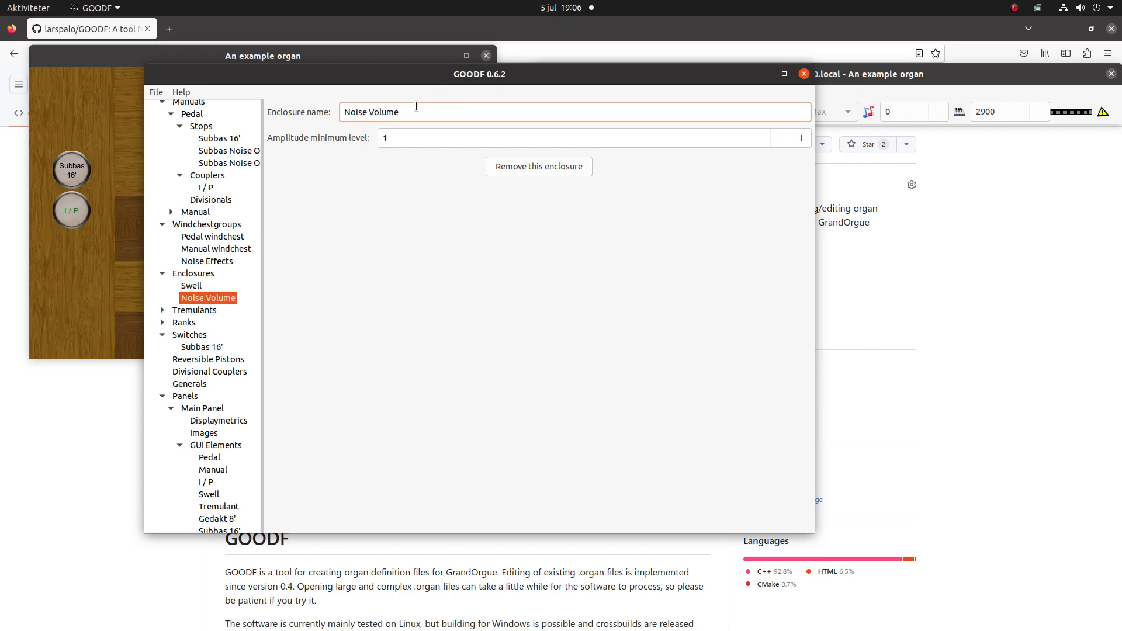
click(395, 138)
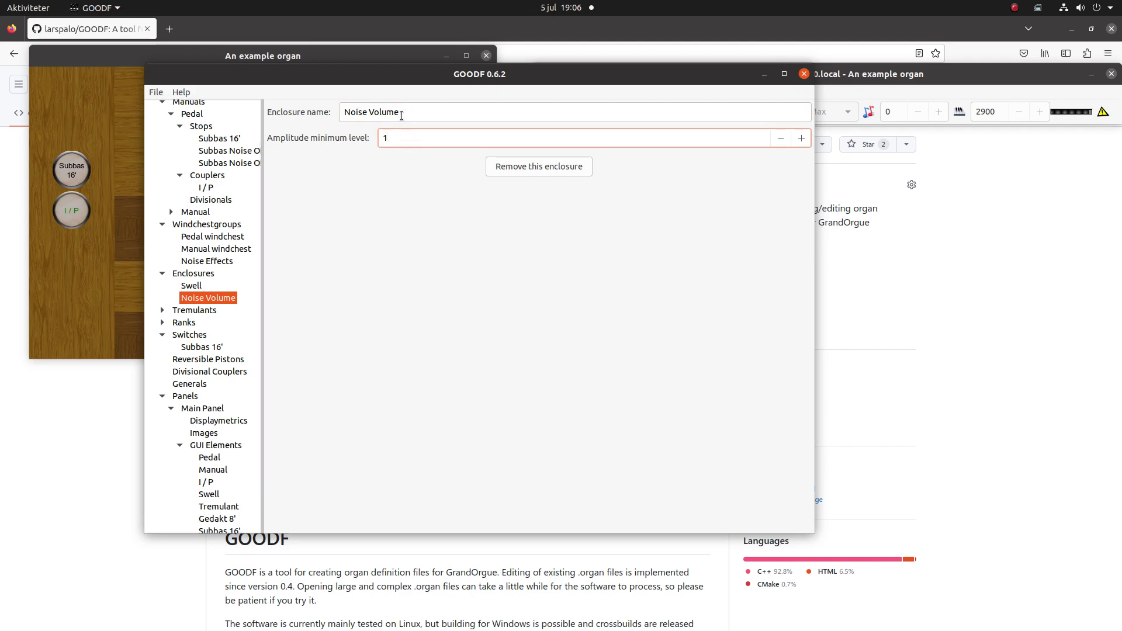
- Add the Noise Volume enclosure to the referenced enclosures of the Noise Effects windchestgroup
click(198, 261)
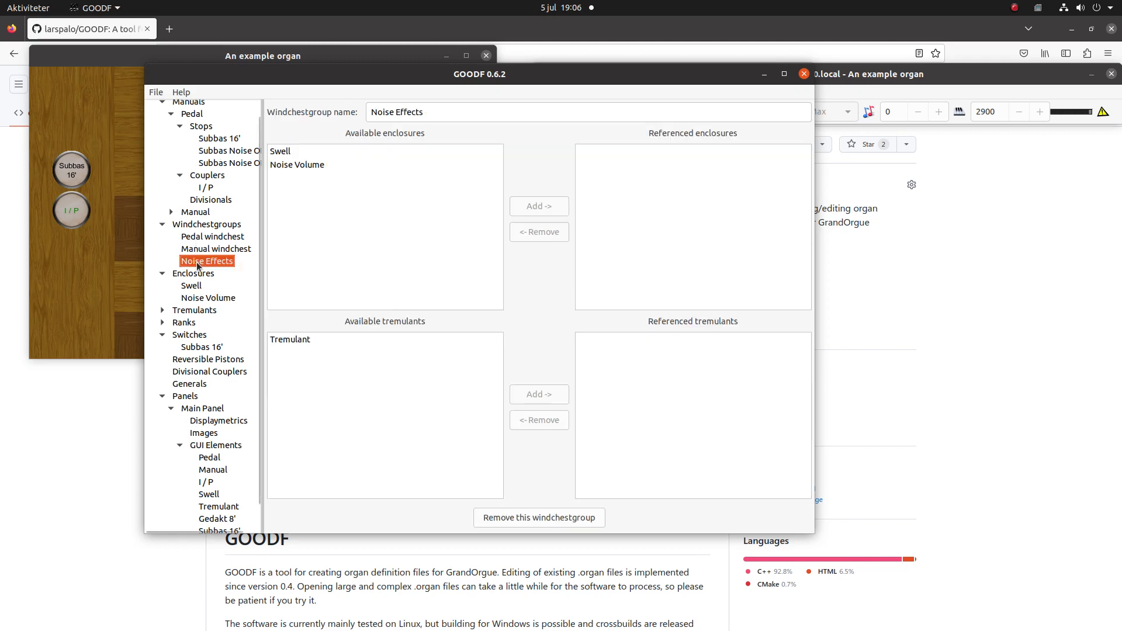
click(329, 167)
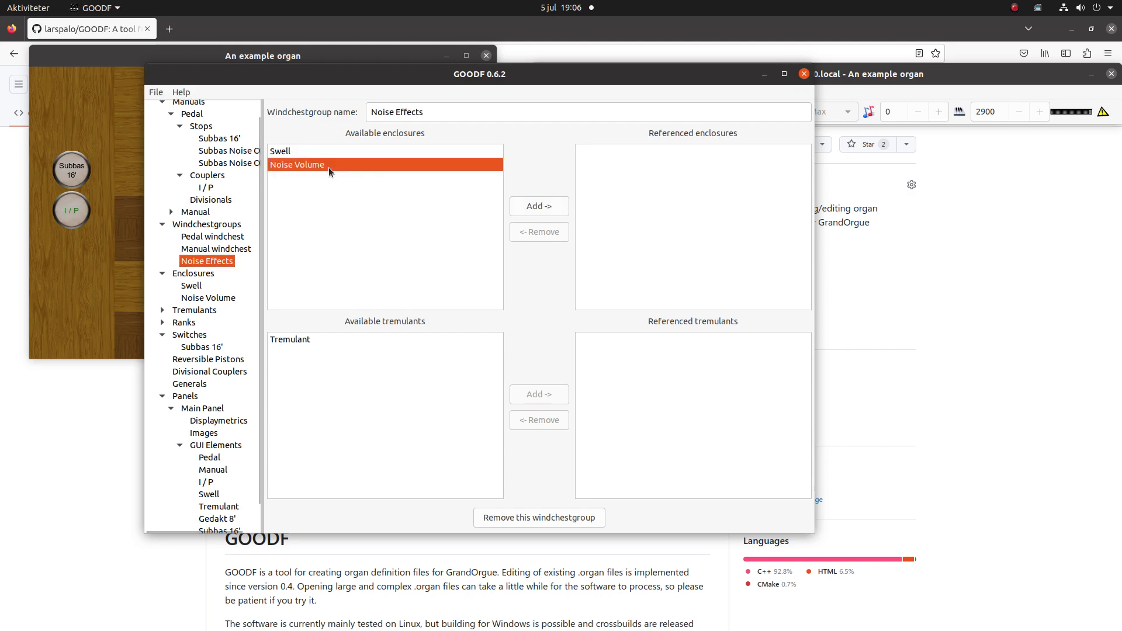
click(538, 208)
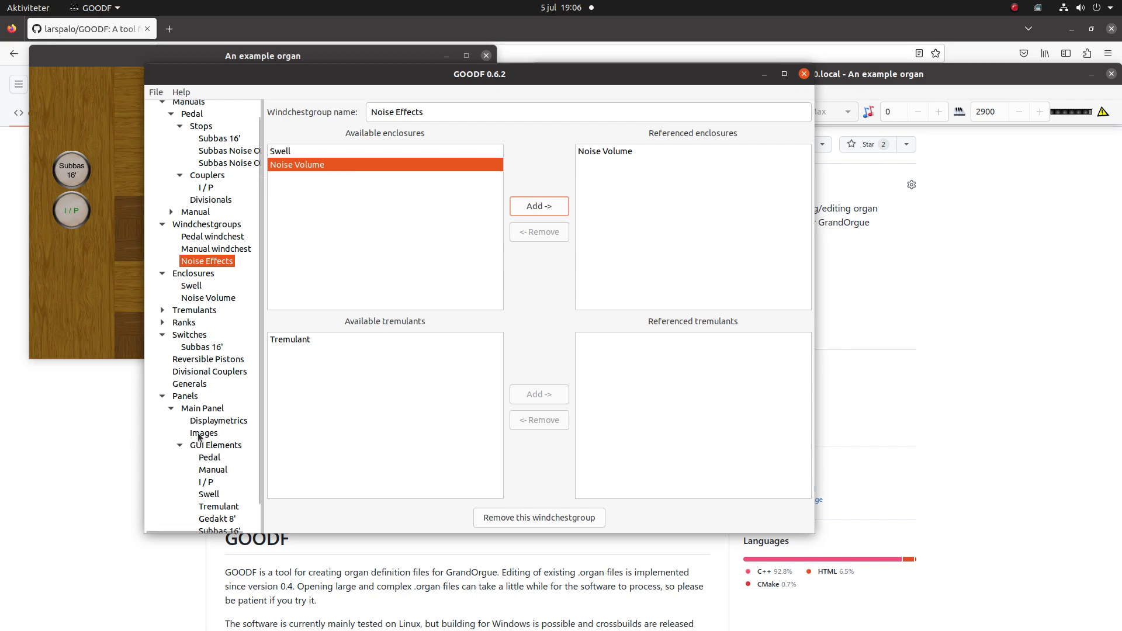
- Create a new switch named Stop noise On/Off
click(183, 337)
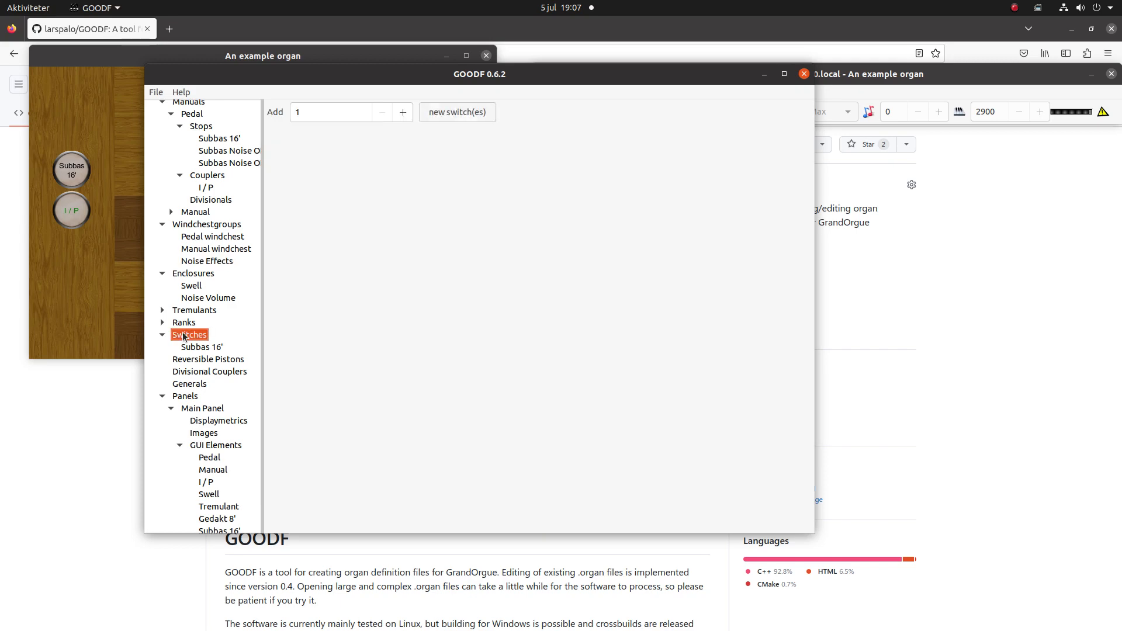
click(445, 114)
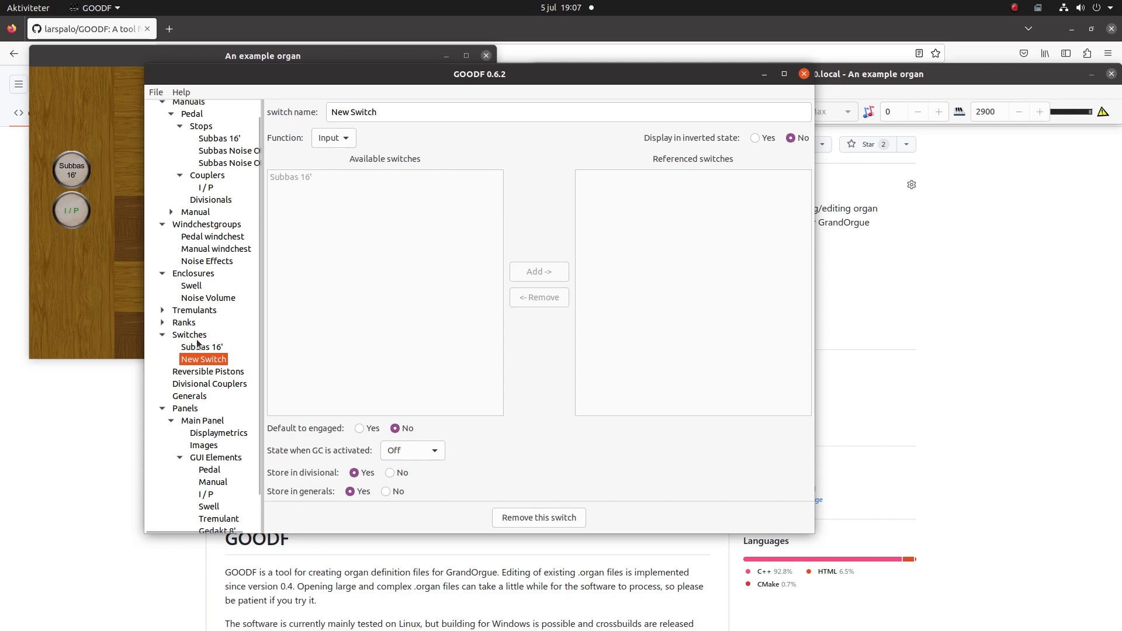
click(392, 111)
drag(392, 111, 269, 105)
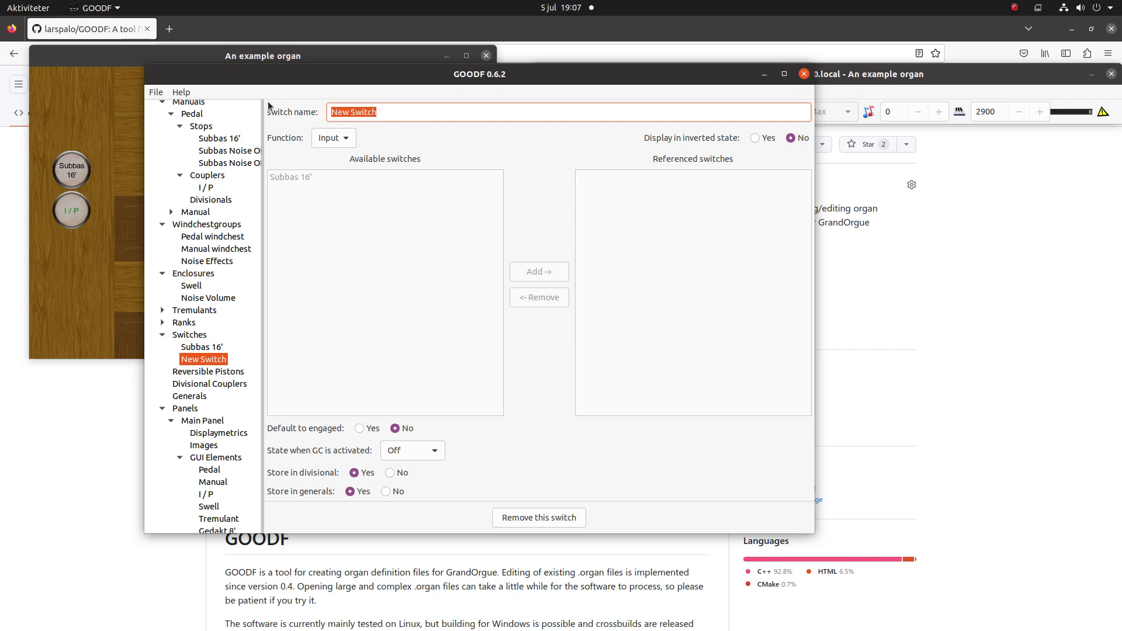
text(Noise)
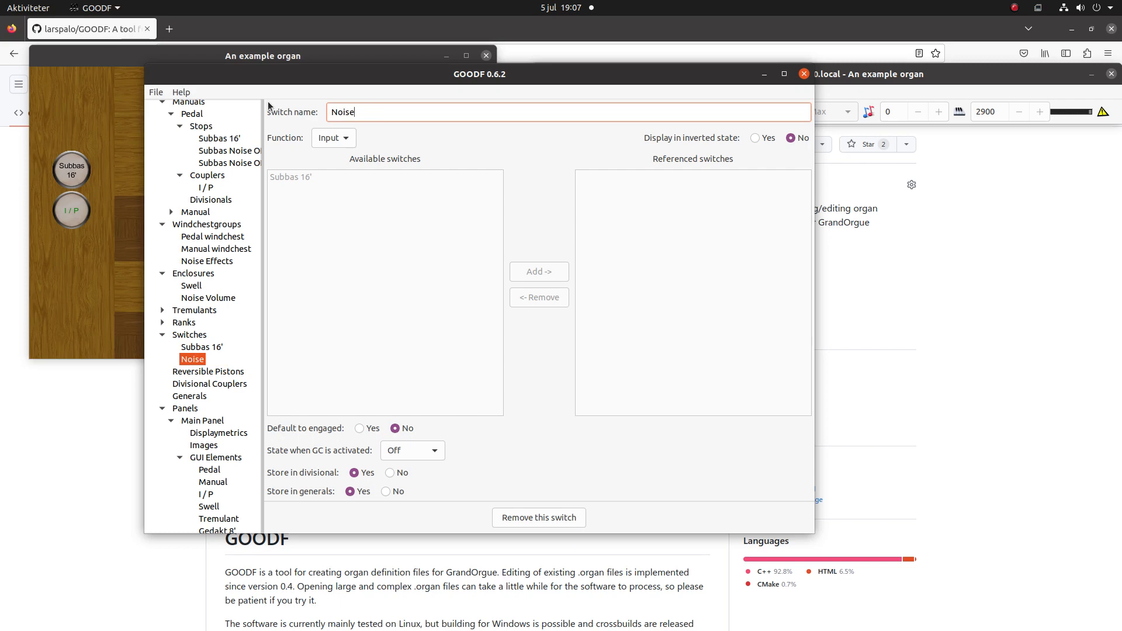
key(BackSpace)
key(BackSpace)
key(BackSpace)
key(BackSpace)
key(BackSpace)
text(Stop noise On/)
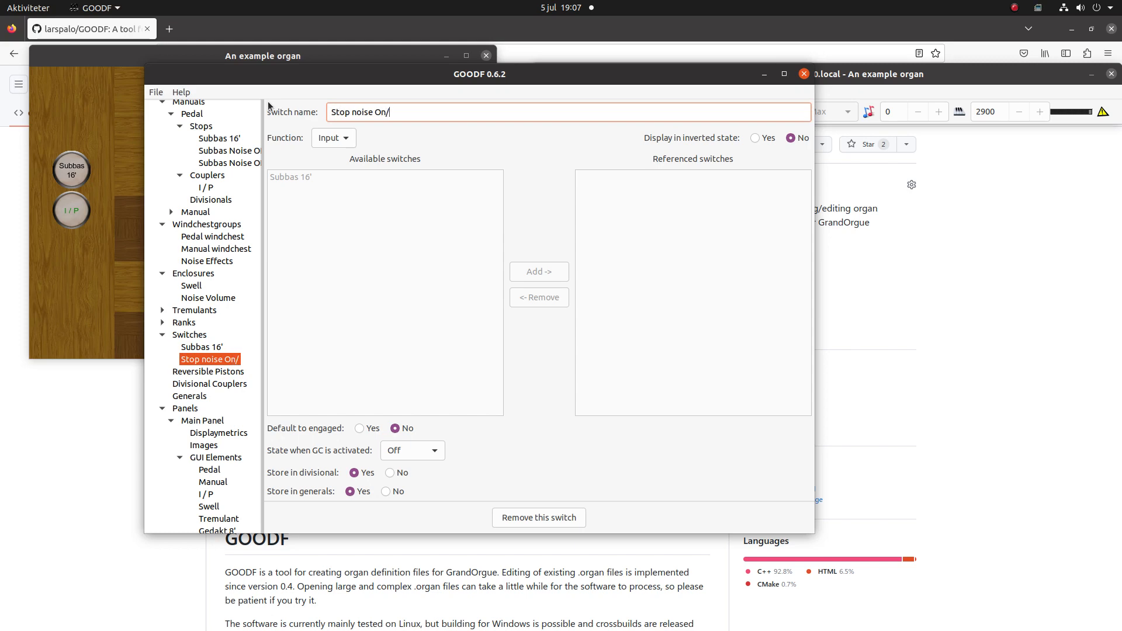
text(Off)
- Set the Stop noise On/Off switch to be engaged by default, with No change as its state when GC is activated
click(357, 429)
click(420, 450)
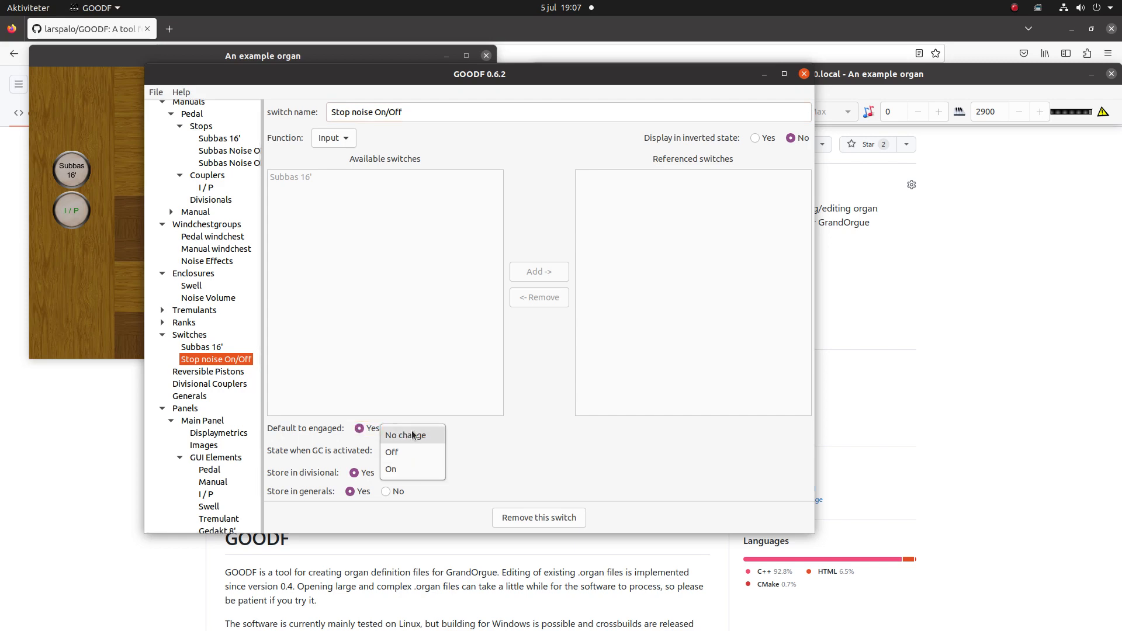
click(411, 432)
click(540, 444)
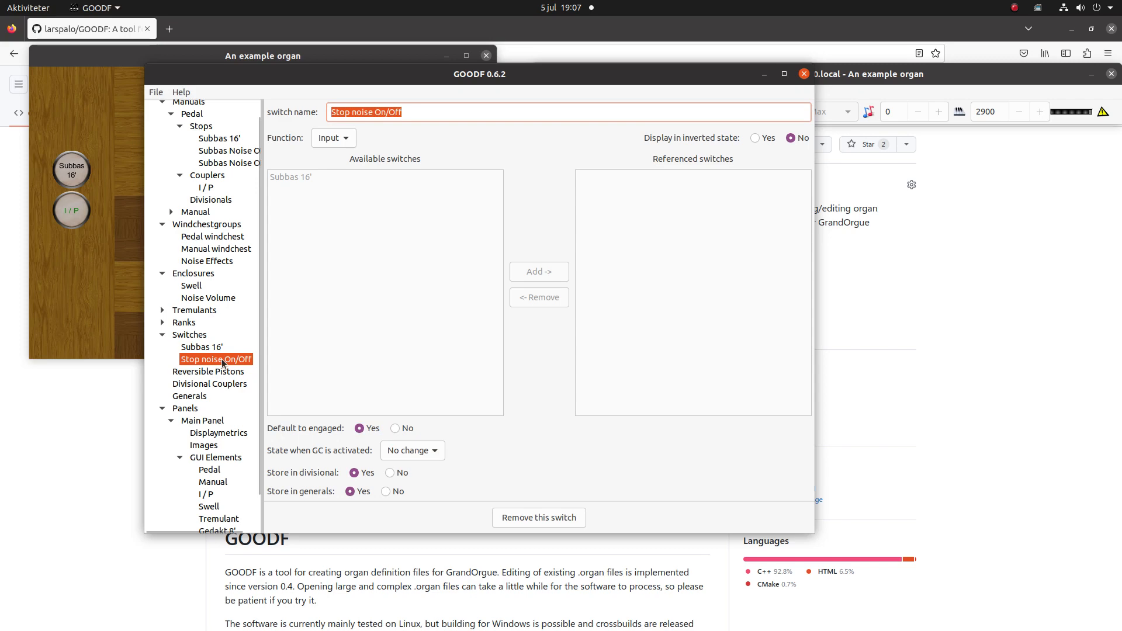
- Add the Stop noise On/Off switch to the referenced switches of both the Subbas Noise ON and Subbas Noise OFF stops
click(210, 153)
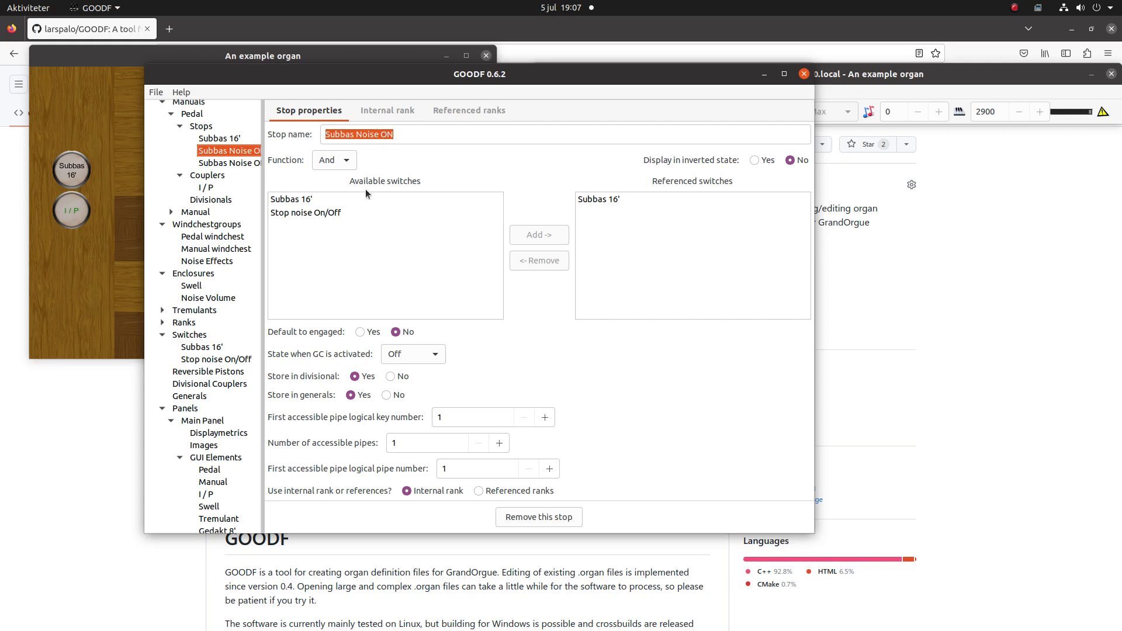
click(327, 213)
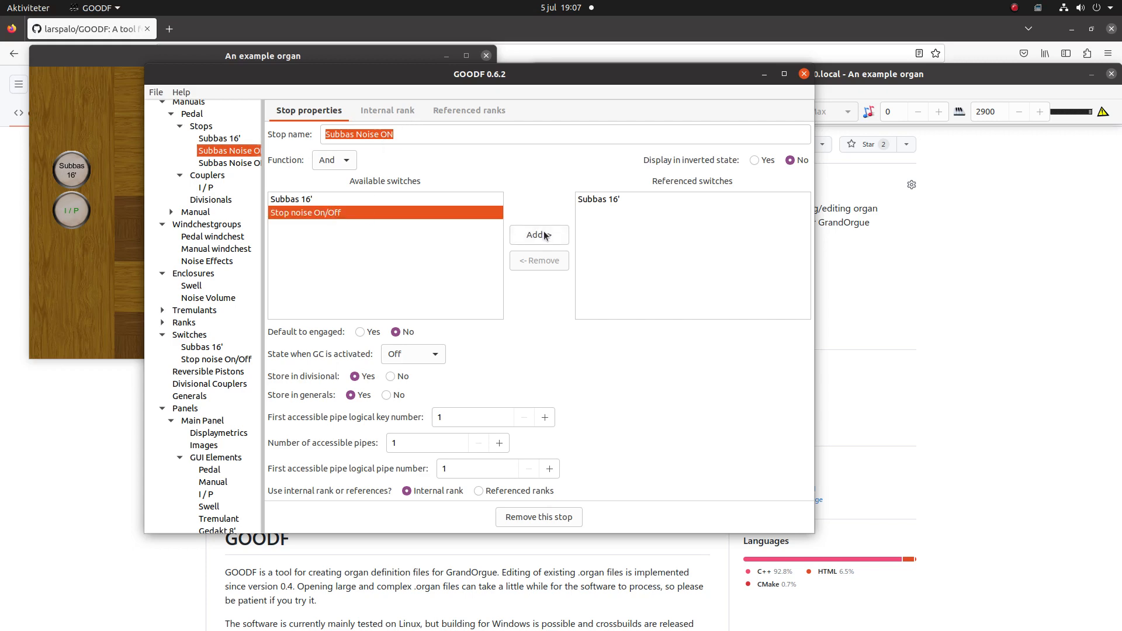
click(544, 235)
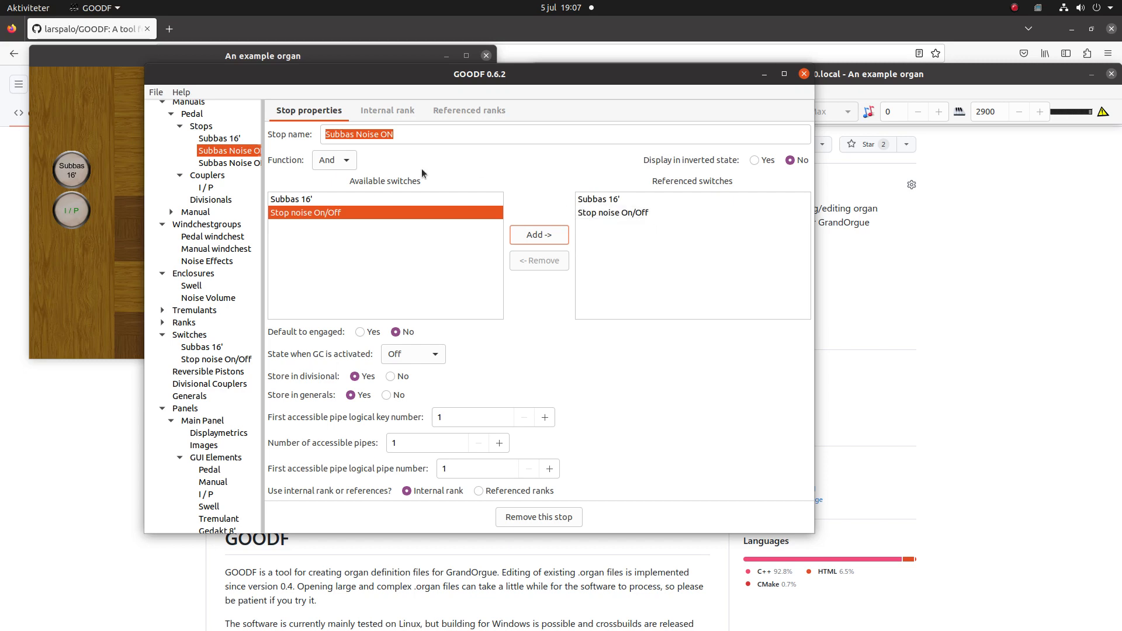
click(229, 163)
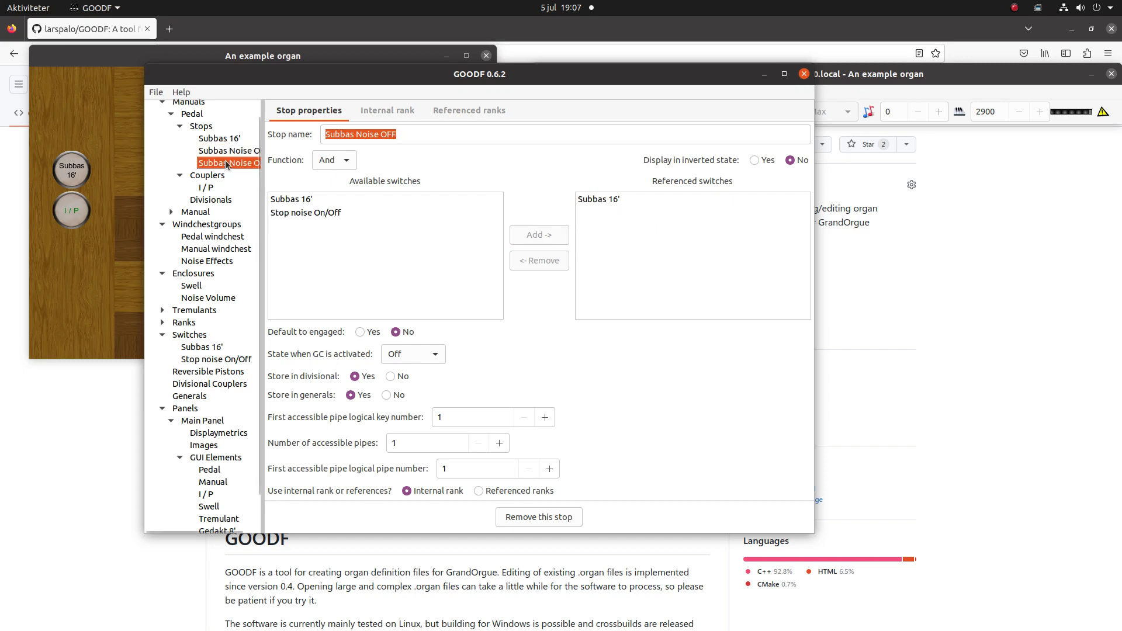
click(345, 212)
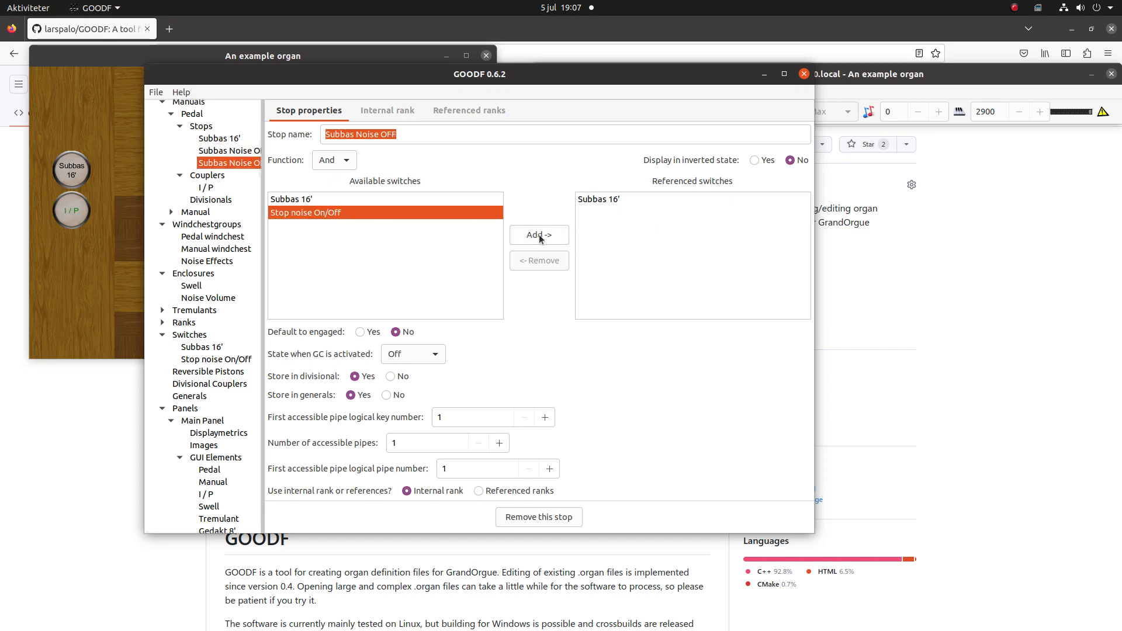
click(540, 234)
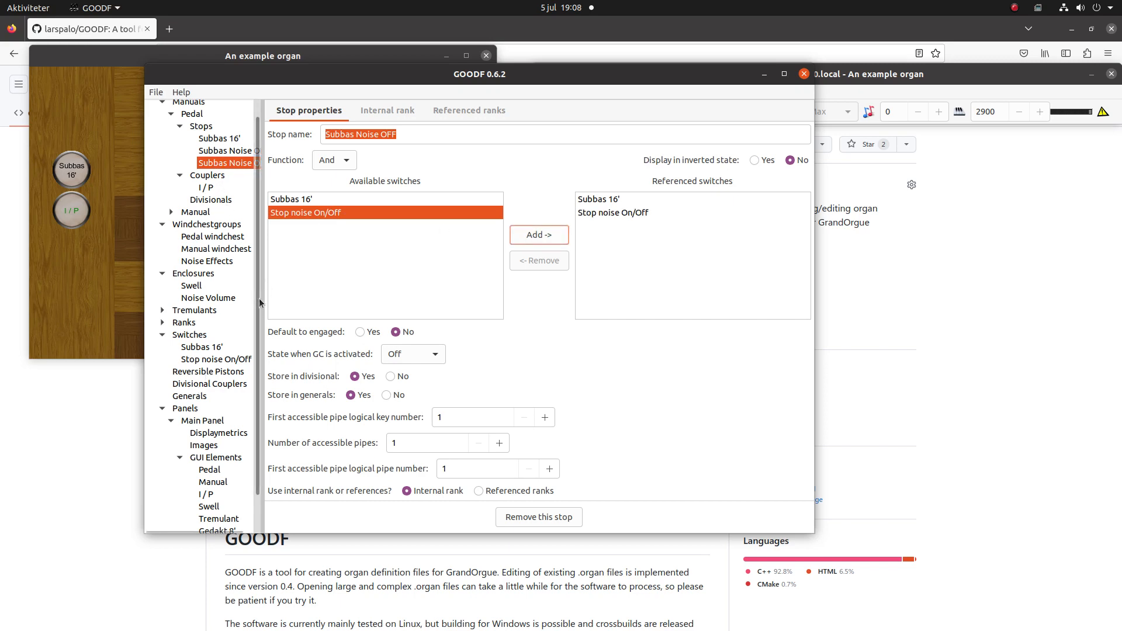
- Create GUI elements for the Noise Volume enclosure and the Stop noise On/Off switch on the Noise Controls panel
drag(259, 303, 270, 441)
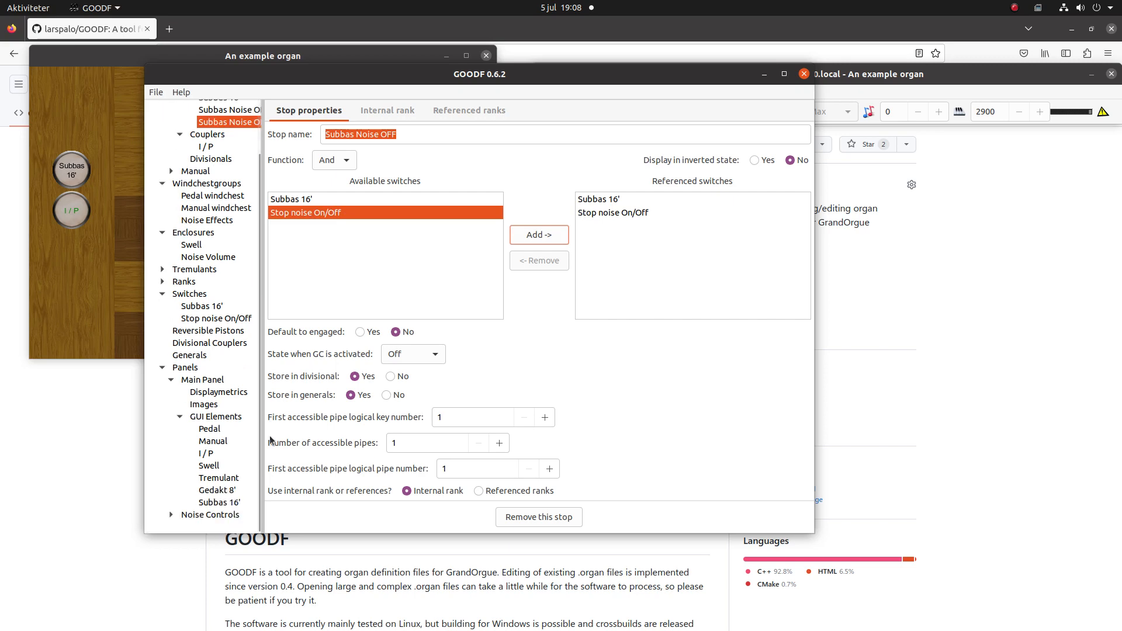
click(210, 515)
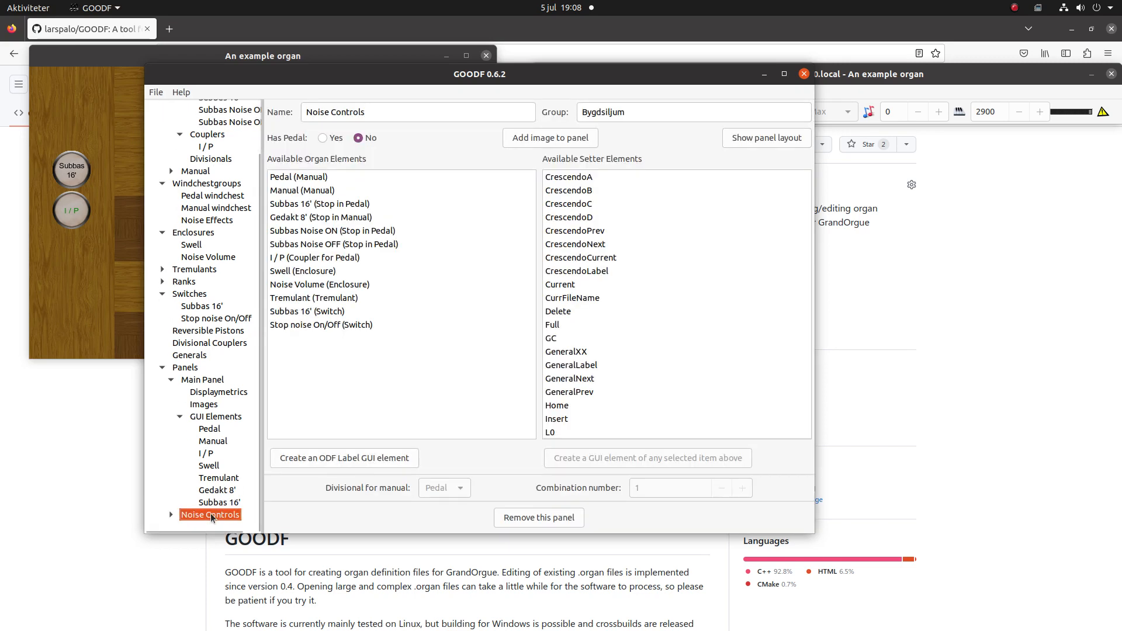
click(171, 515)
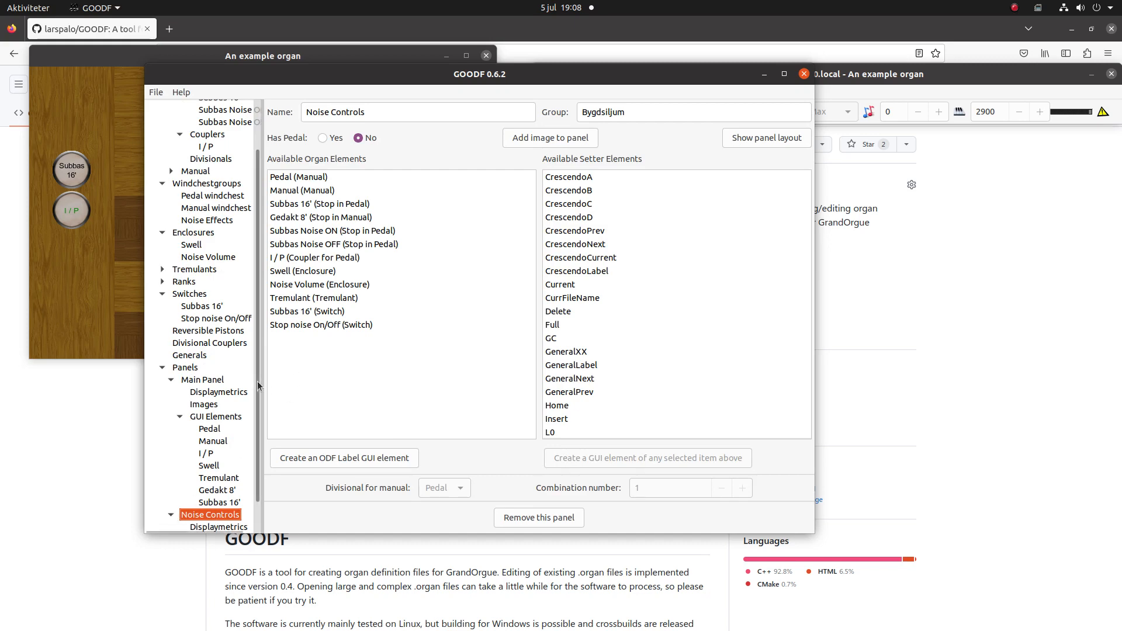
scroll(257, 381, down, 2)
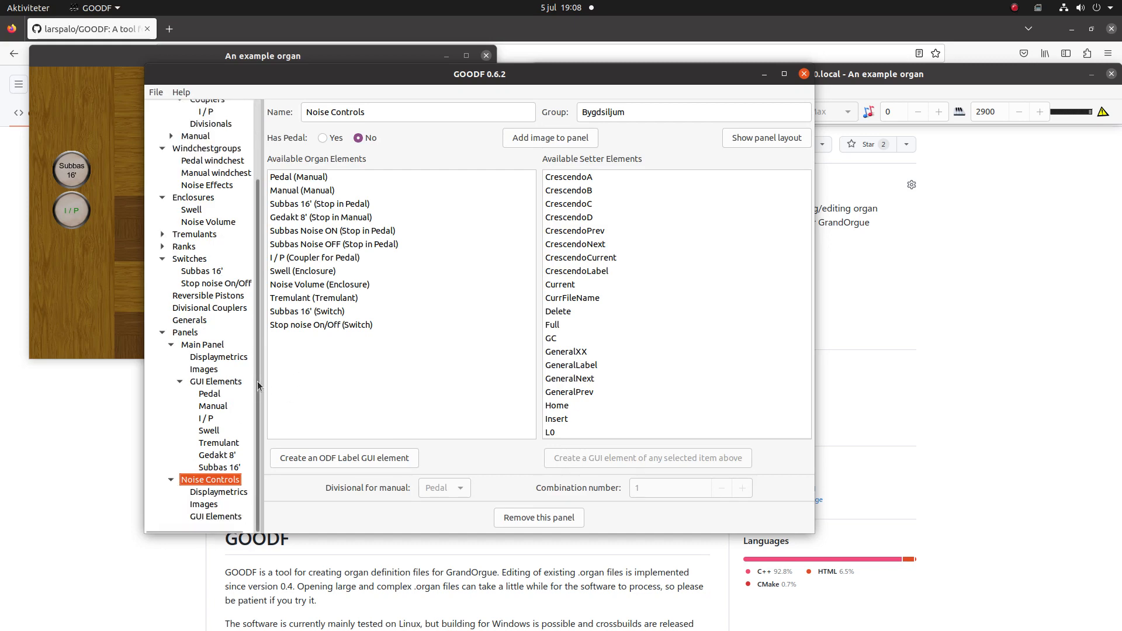
click(328, 285)
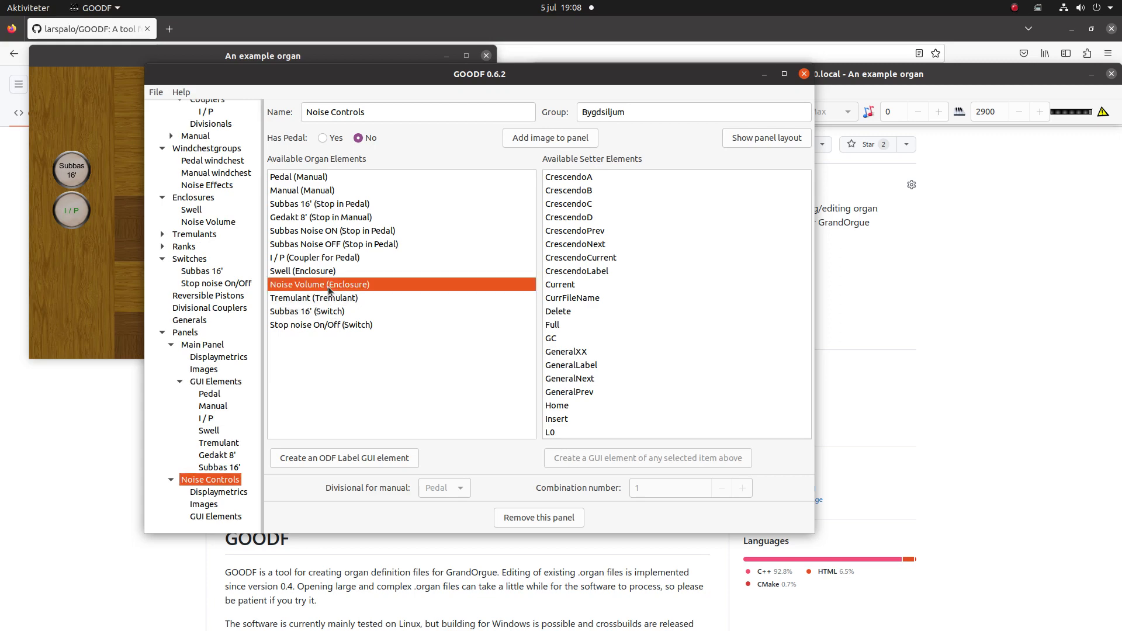
ctrl+click(338, 324)
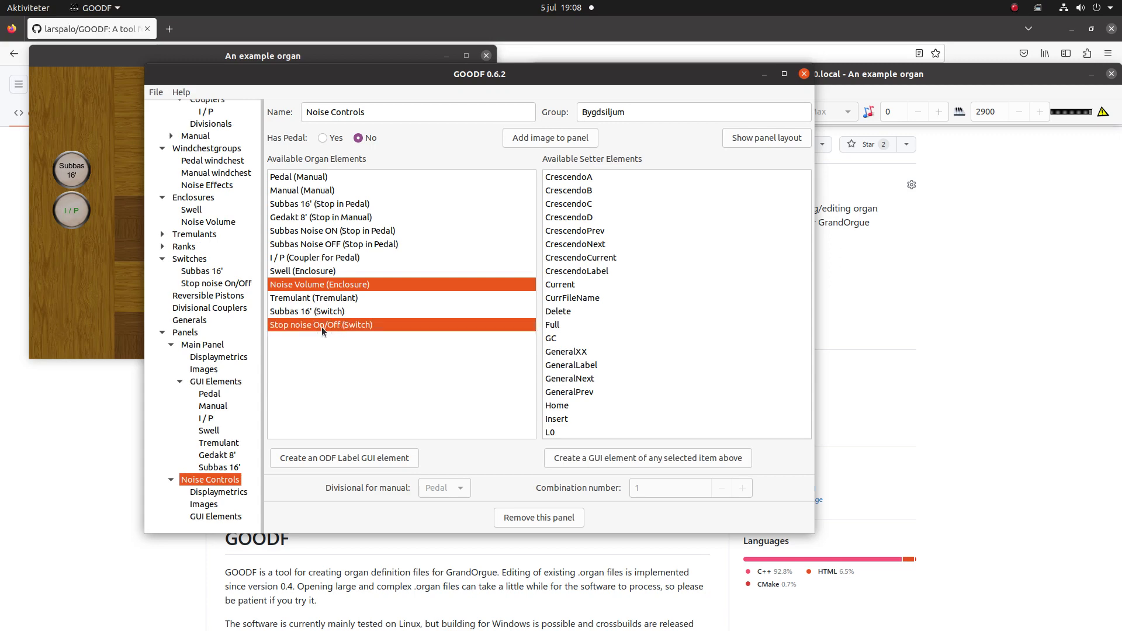
click(626, 458)
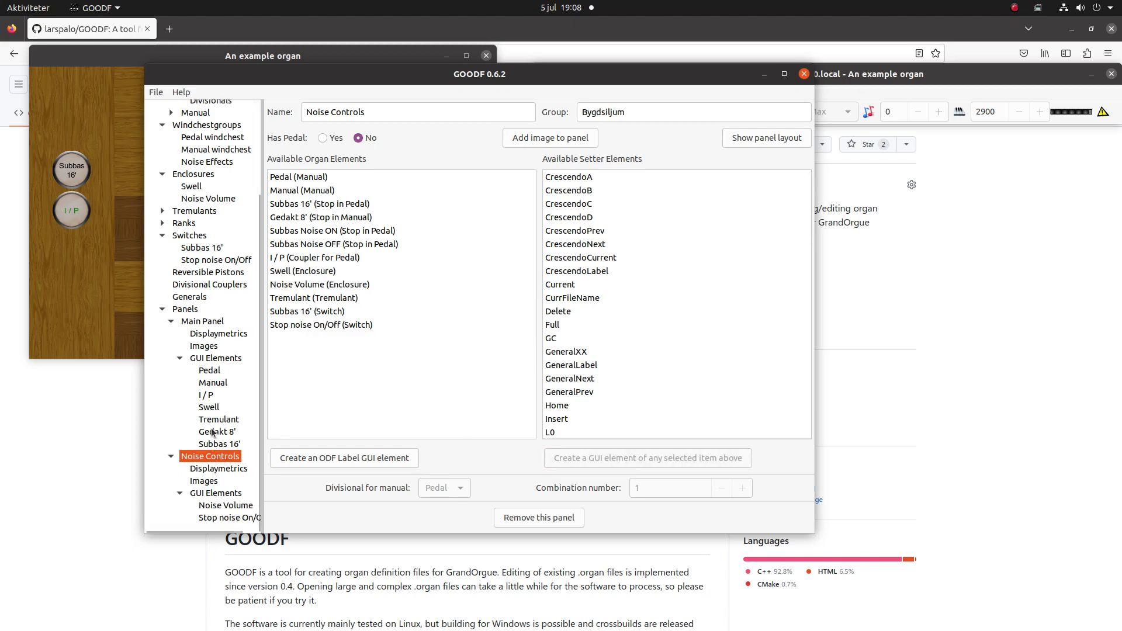
- Set the Noise Controls panel's drawstop, console, keyboard horizontal and keyboard vertical backgrounds to 16
click(212, 471)
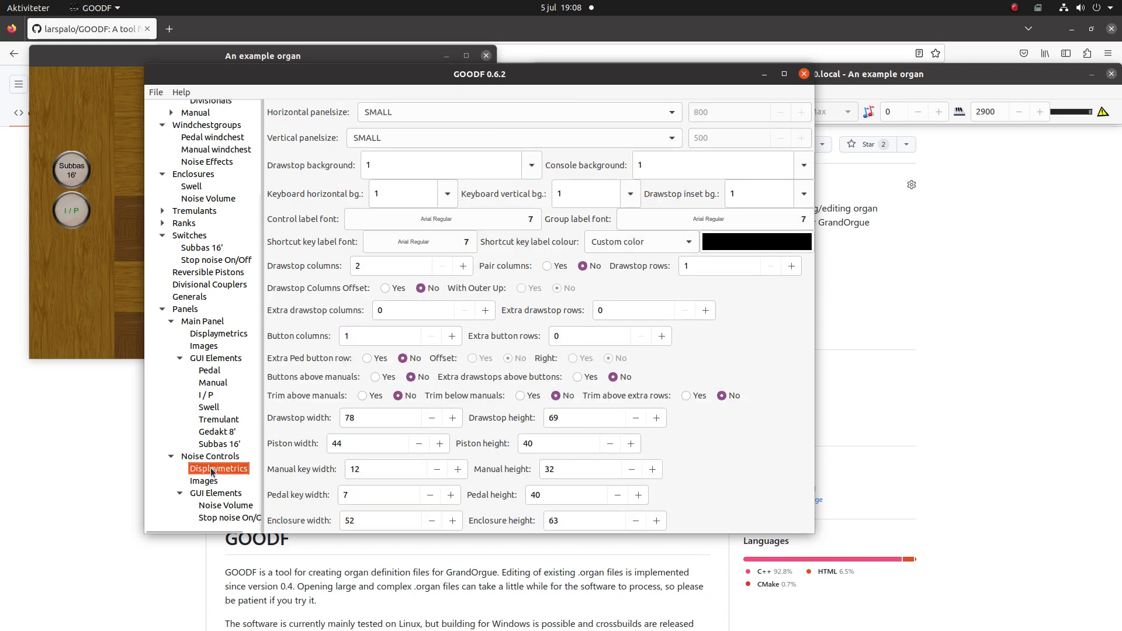
click(520, 170)
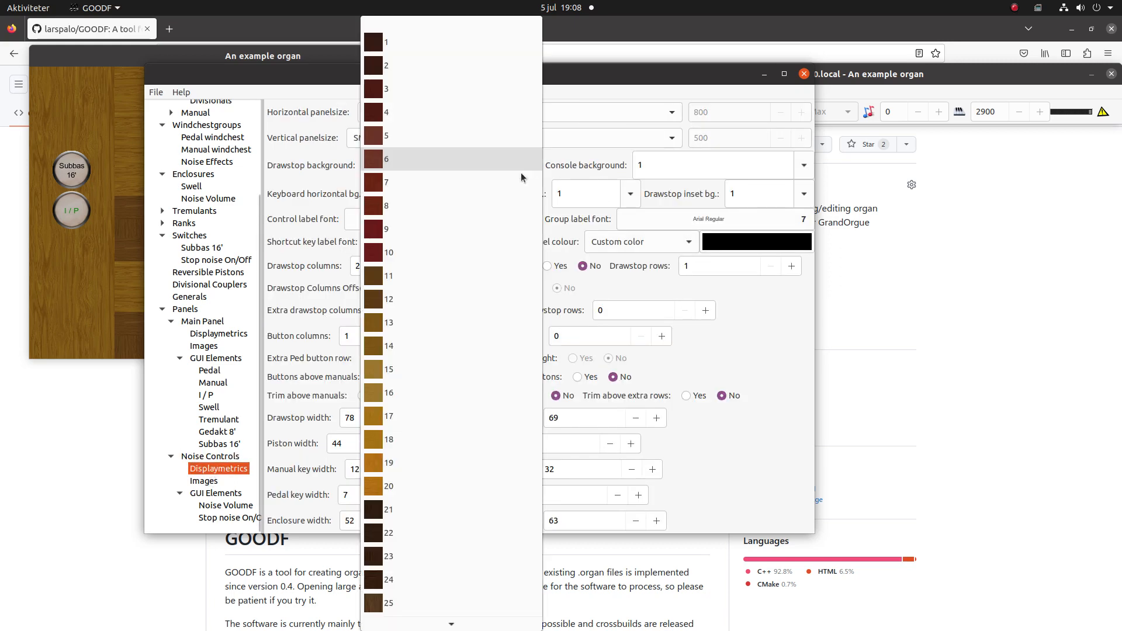
click(412, 392)
click(806, 167)
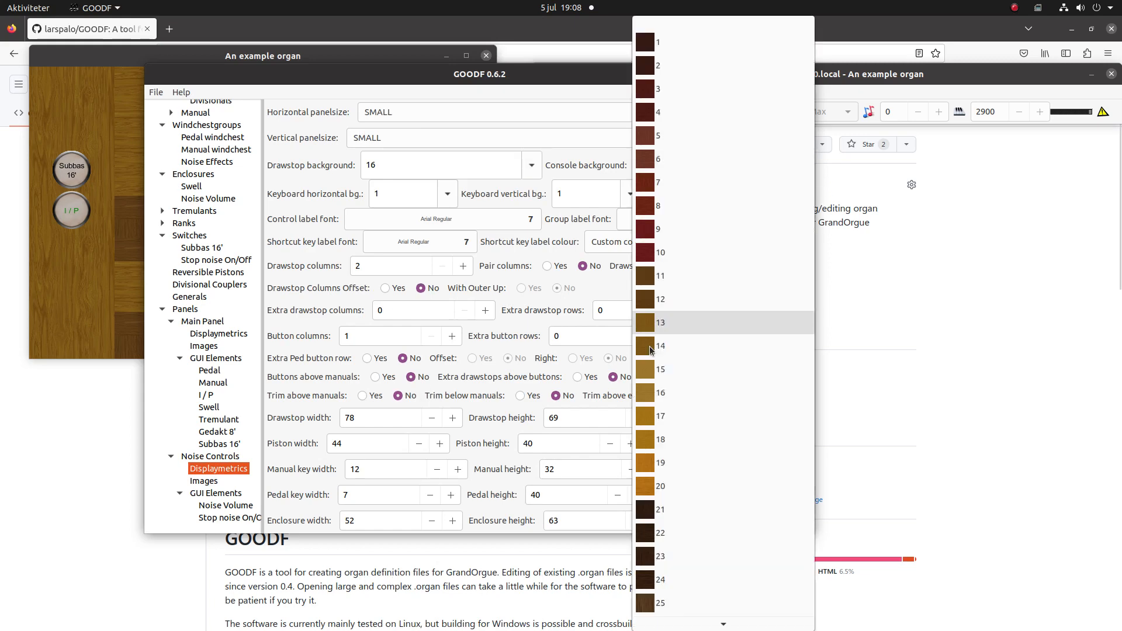
click(656, 396)
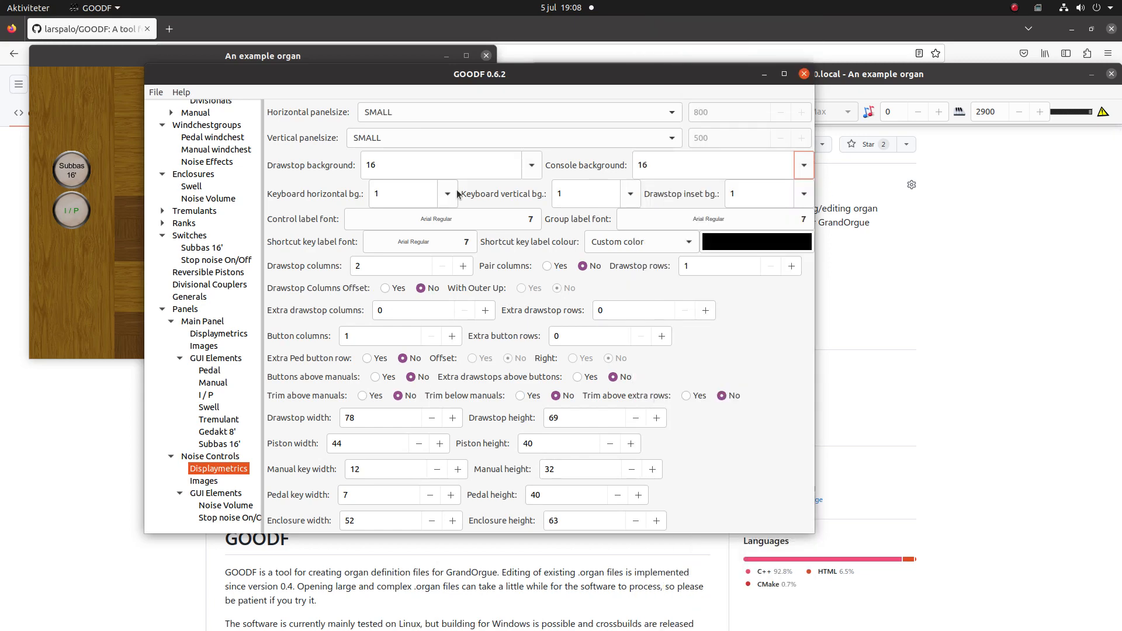
click(448, 194)
click(411, 398)
click(634, 195)
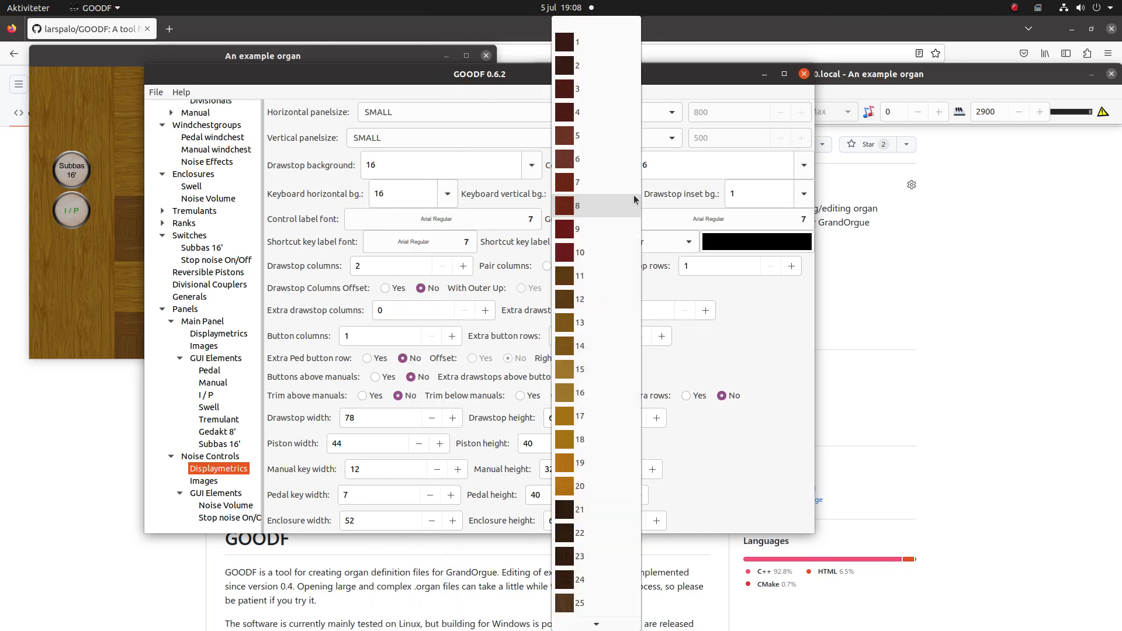
click(587, 395)
- Give the Noise Controls panel a custom pixel size of 400 horizontally and 200 vertically
click(416, 112)
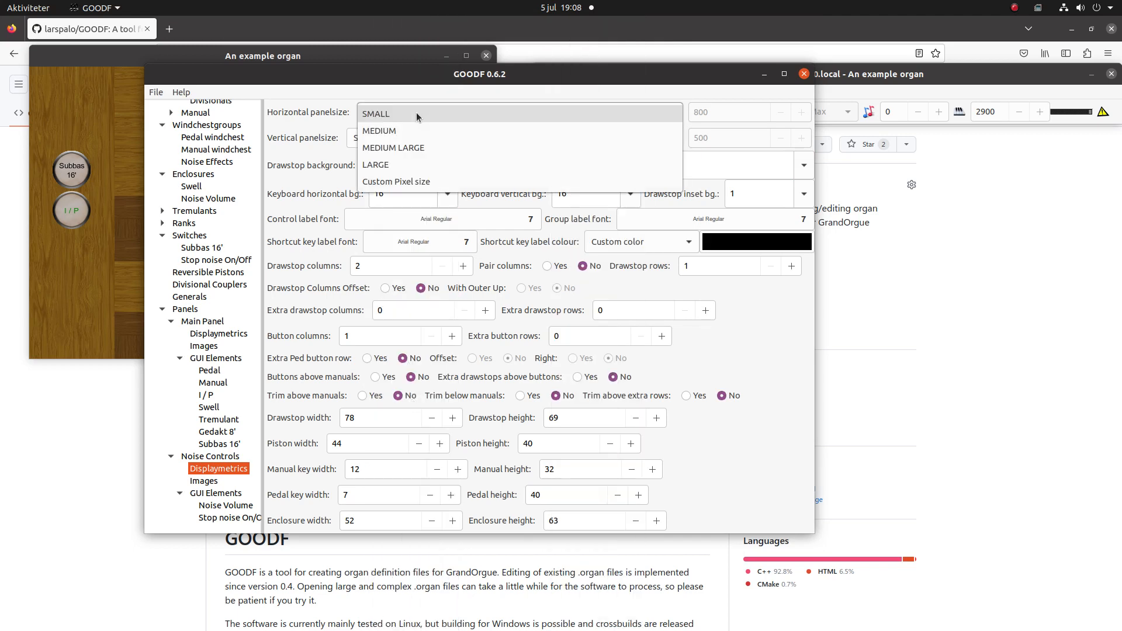
click(413, 186)
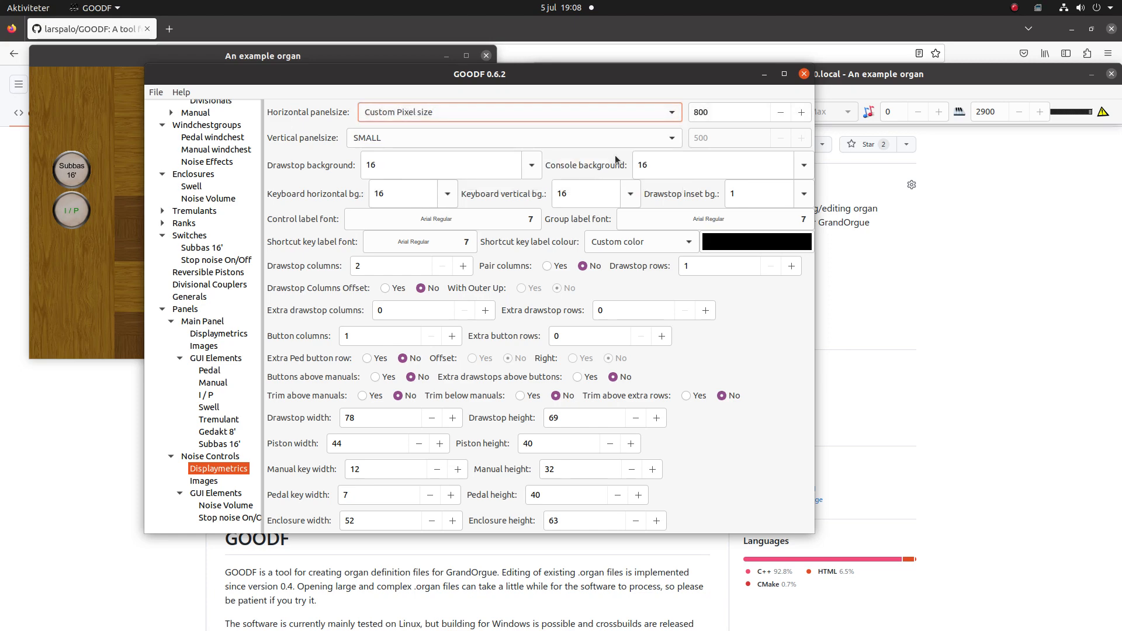
click(698, 112)
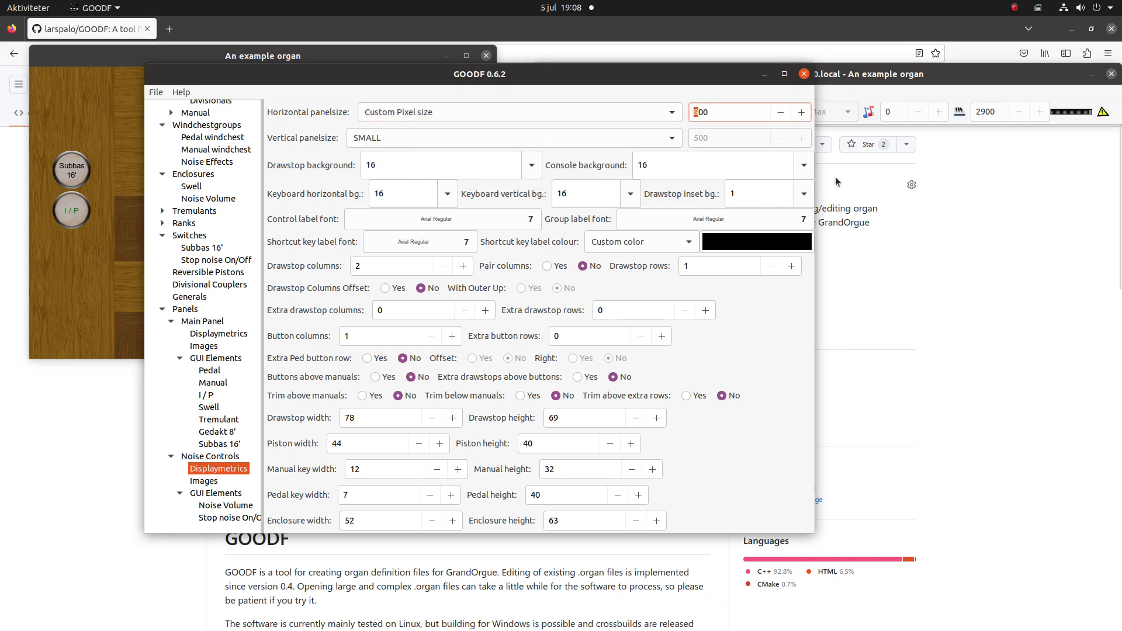
text(4)
key(Tab)
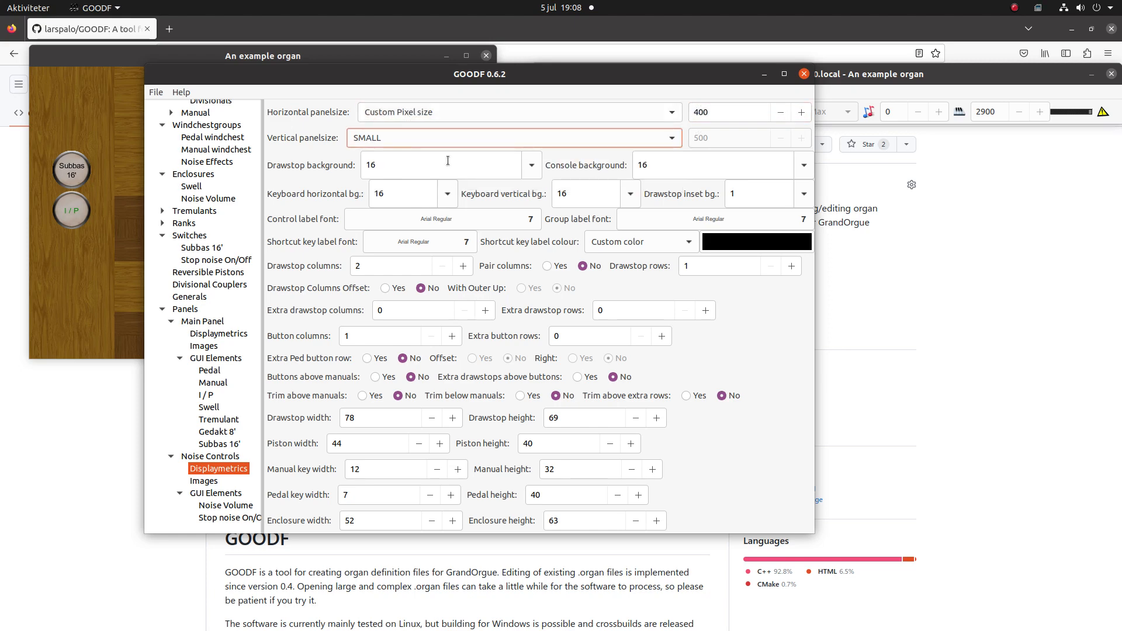
click(443, 138)
click(426, 208)
click(694, 137)
key(Delete)
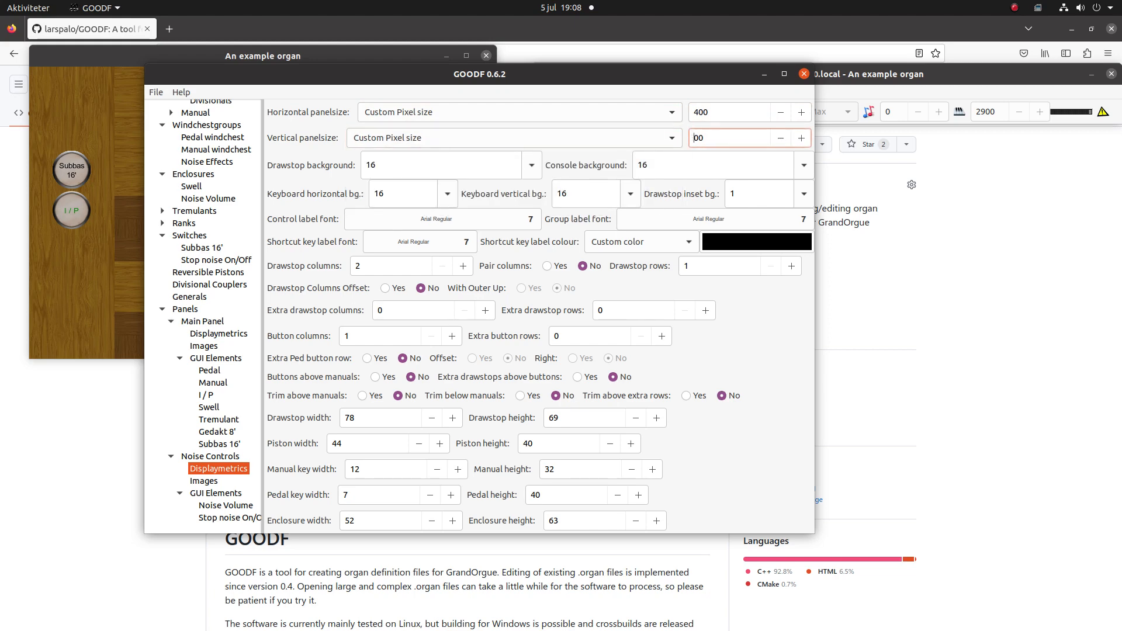
text(2)
key(Tab)
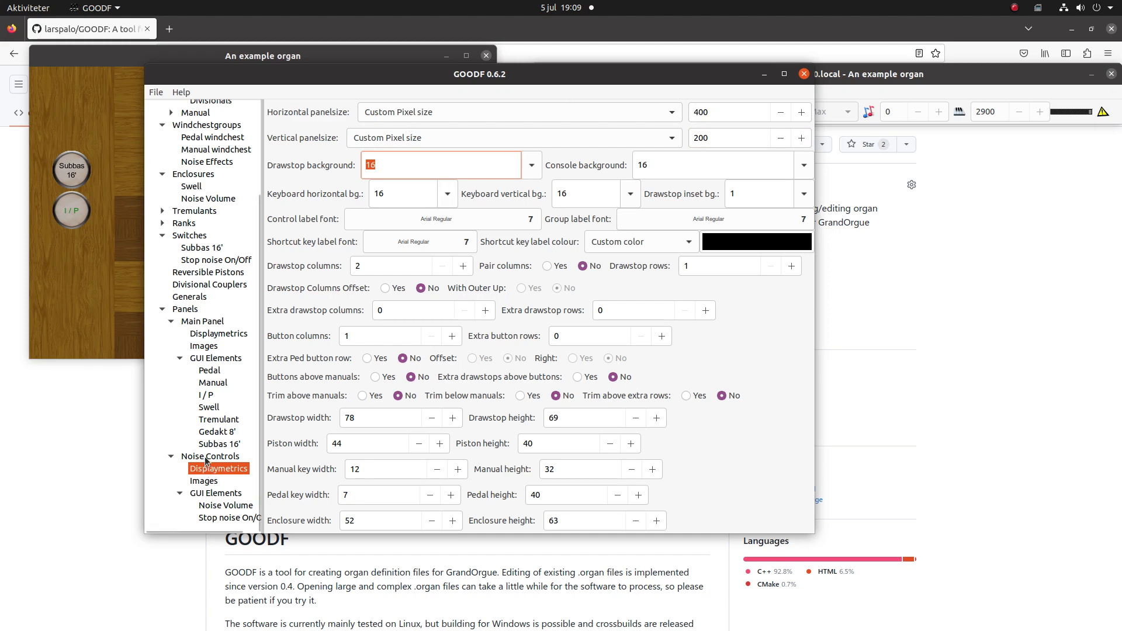
- Display the layout preview of the Noise Controls panel and examine the placement of its elements
click(206, 458)
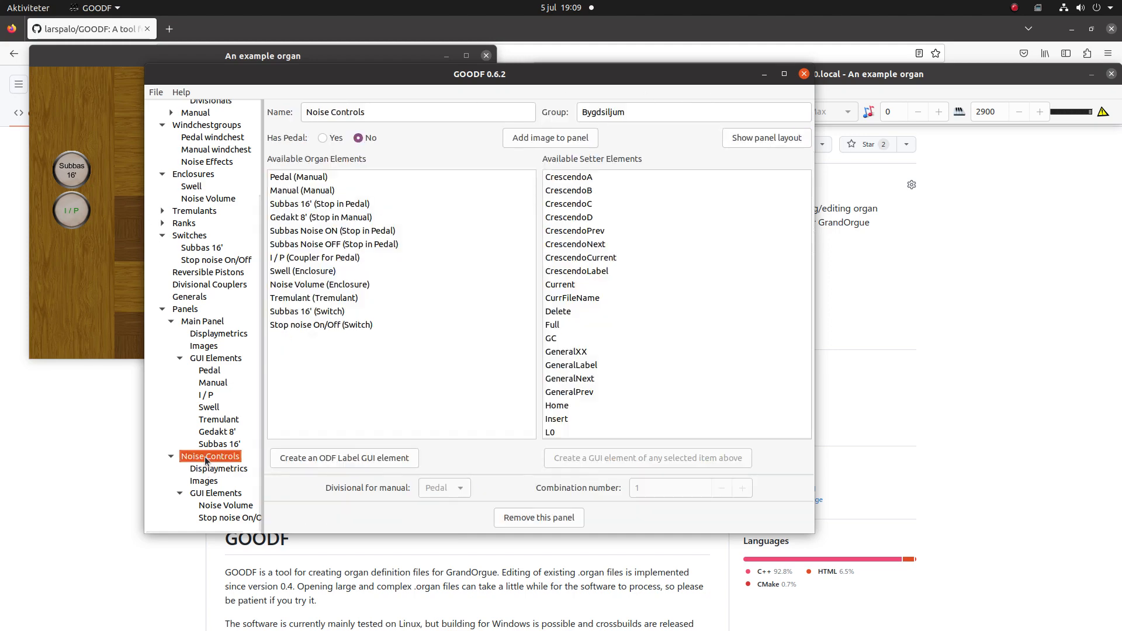
click(757, 139)
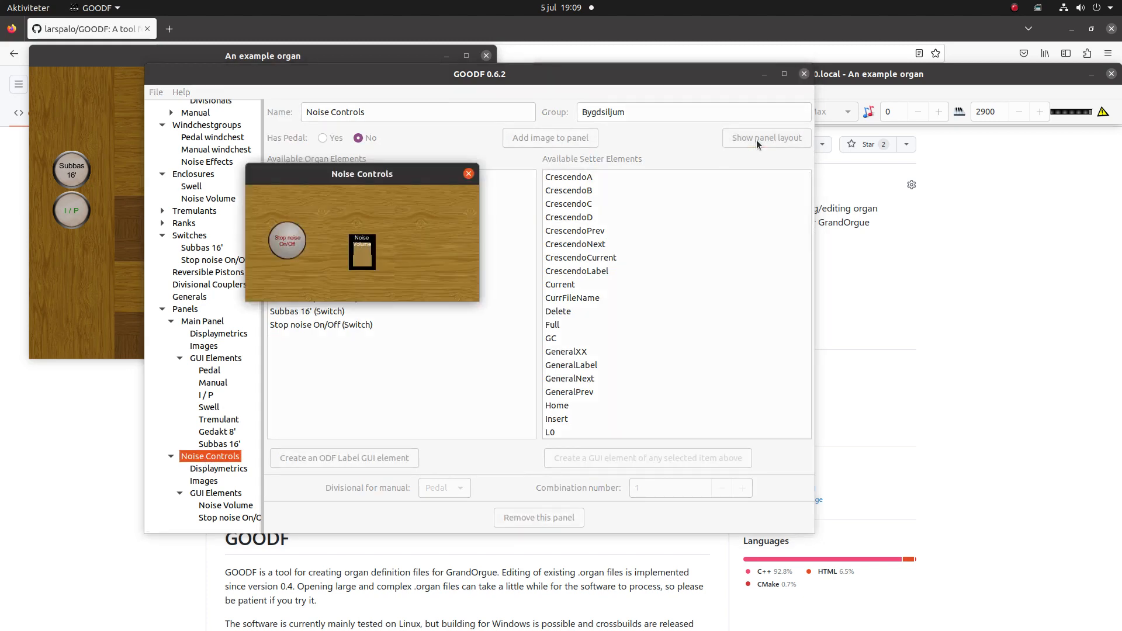
drag(389, 178, 615, 206)
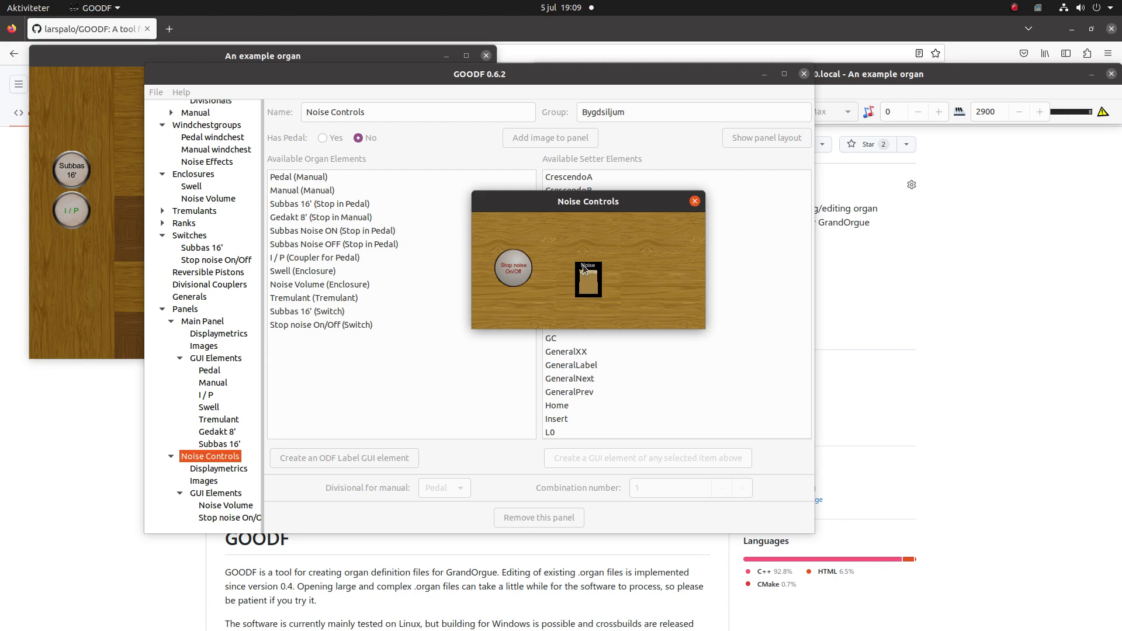
- Position the Noise Volume element at X 180 and Y 65 on the Noise Controls panel, and close the layout preview
click(213, 508)
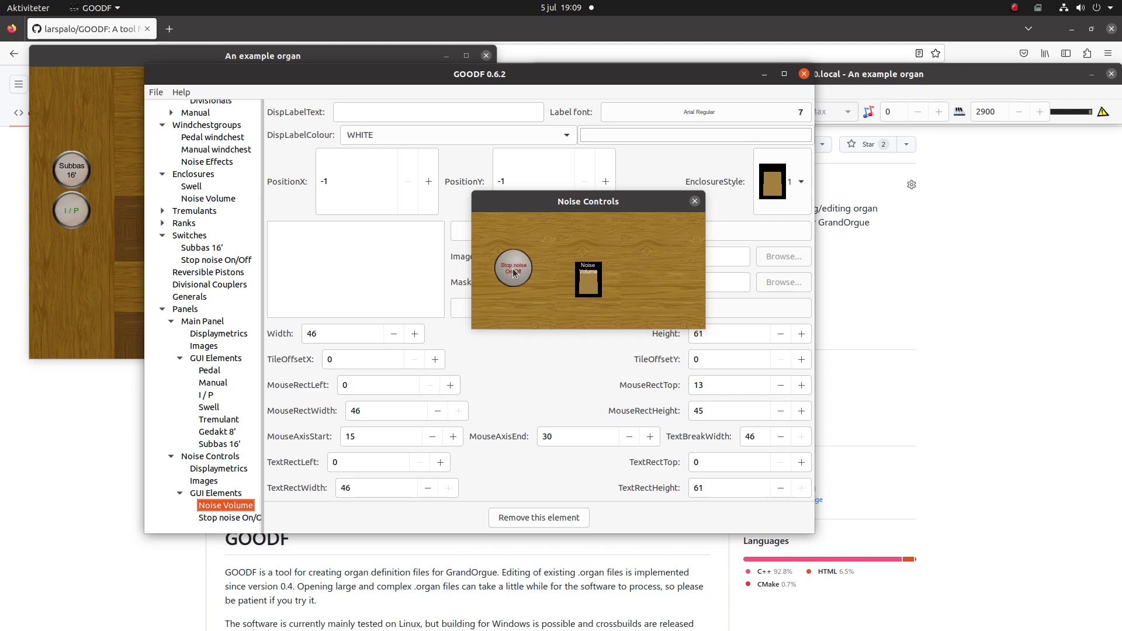
drag(605, 197, 962, 217)
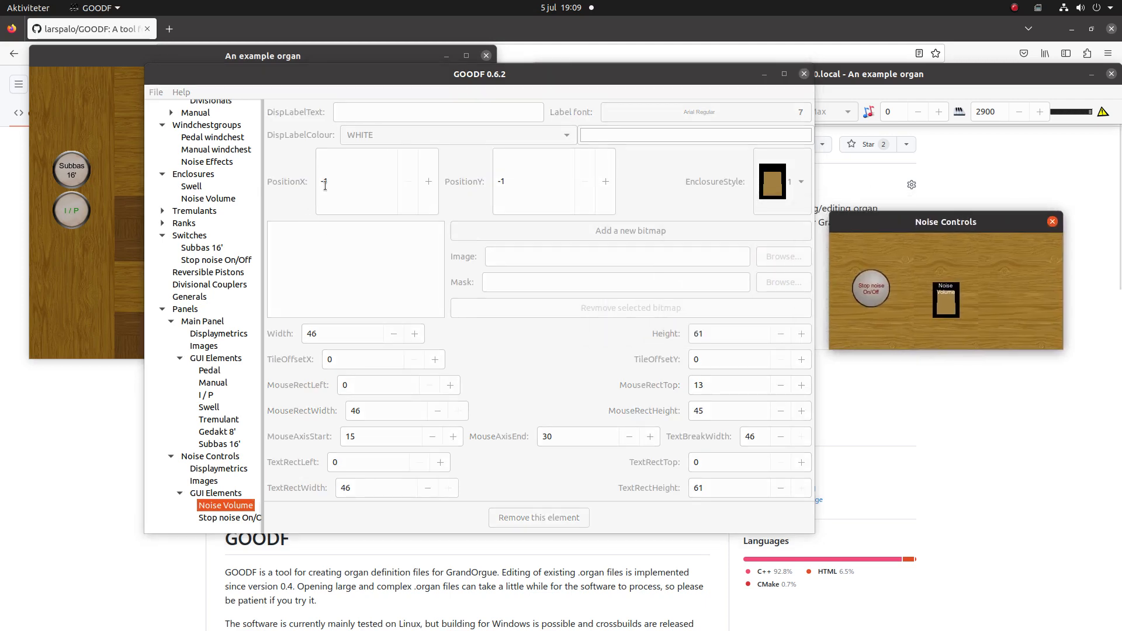
click(297, 232)
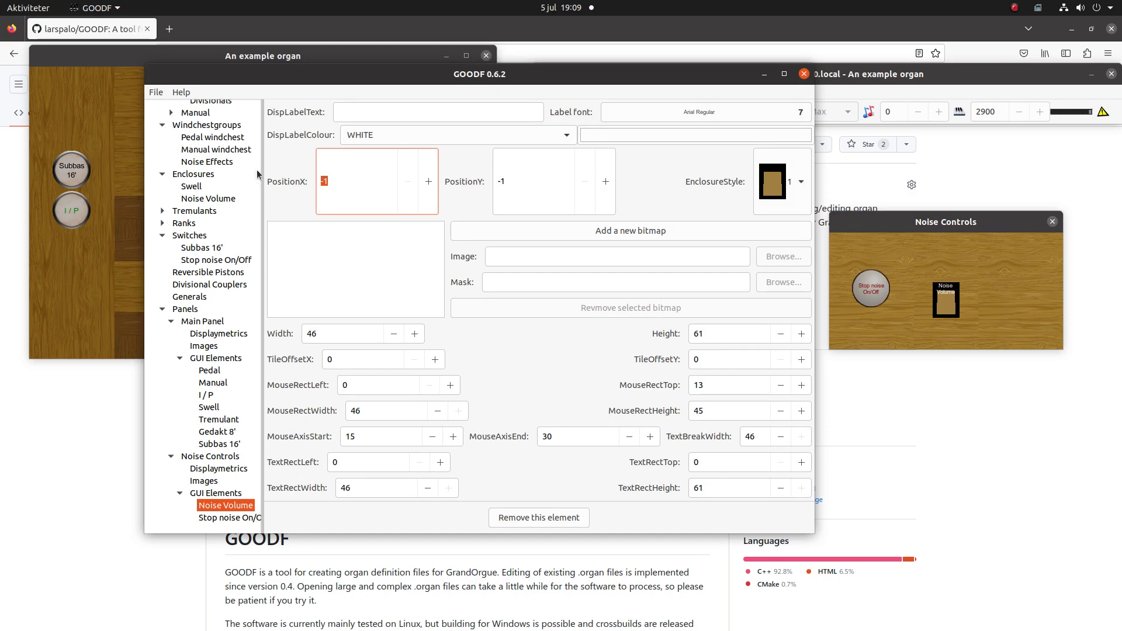
text(180)
key(Tab)
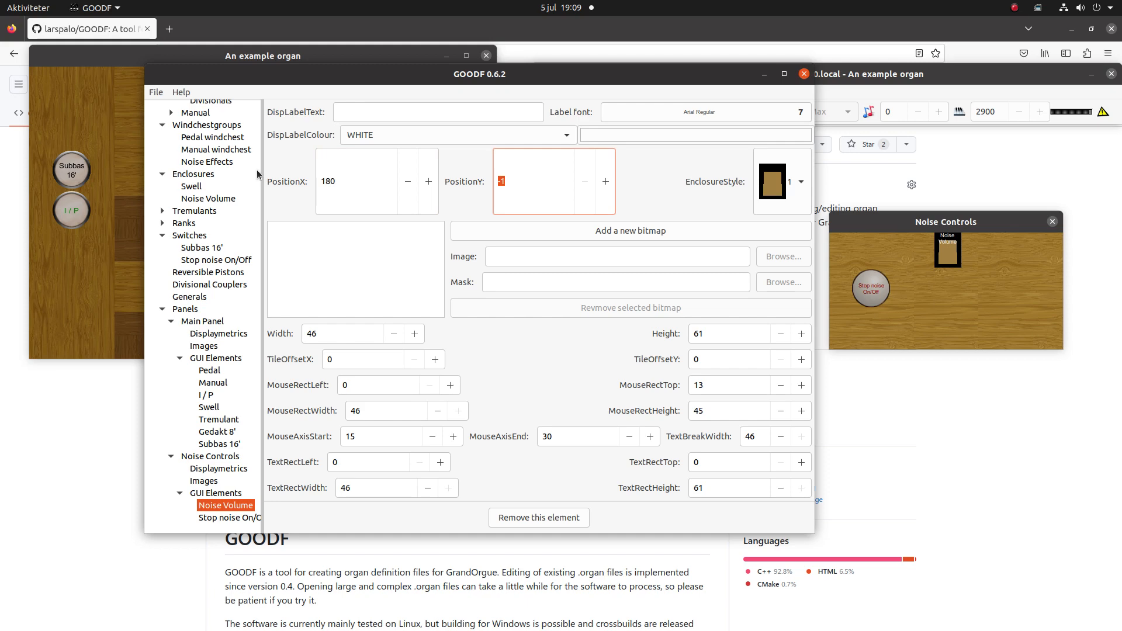
text(65)
key(Tab)
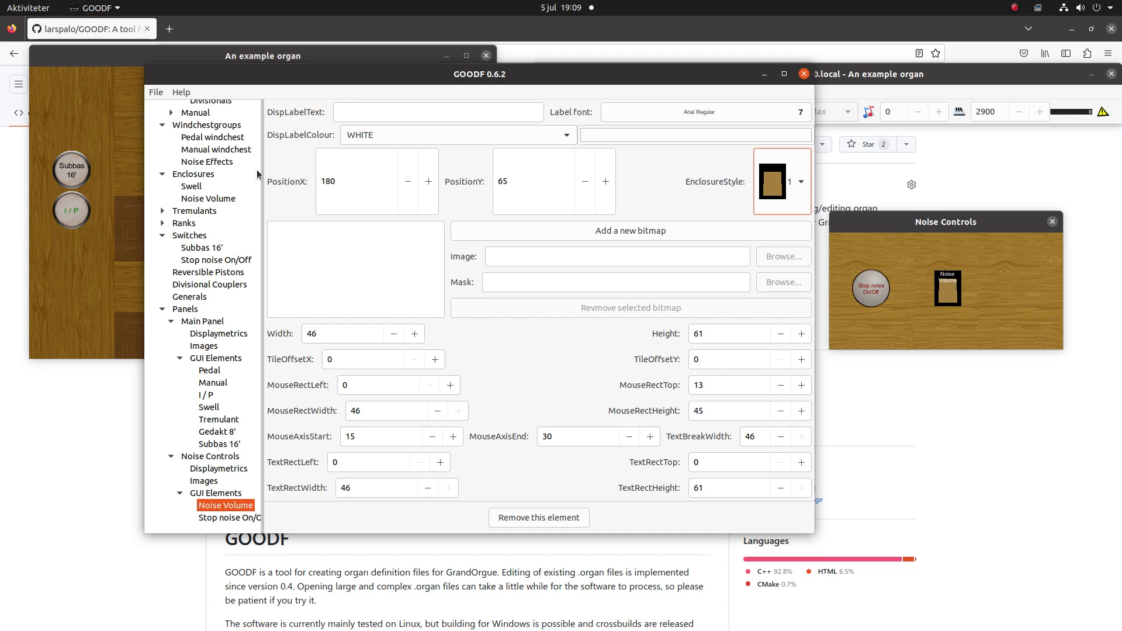
click(1053, 222)
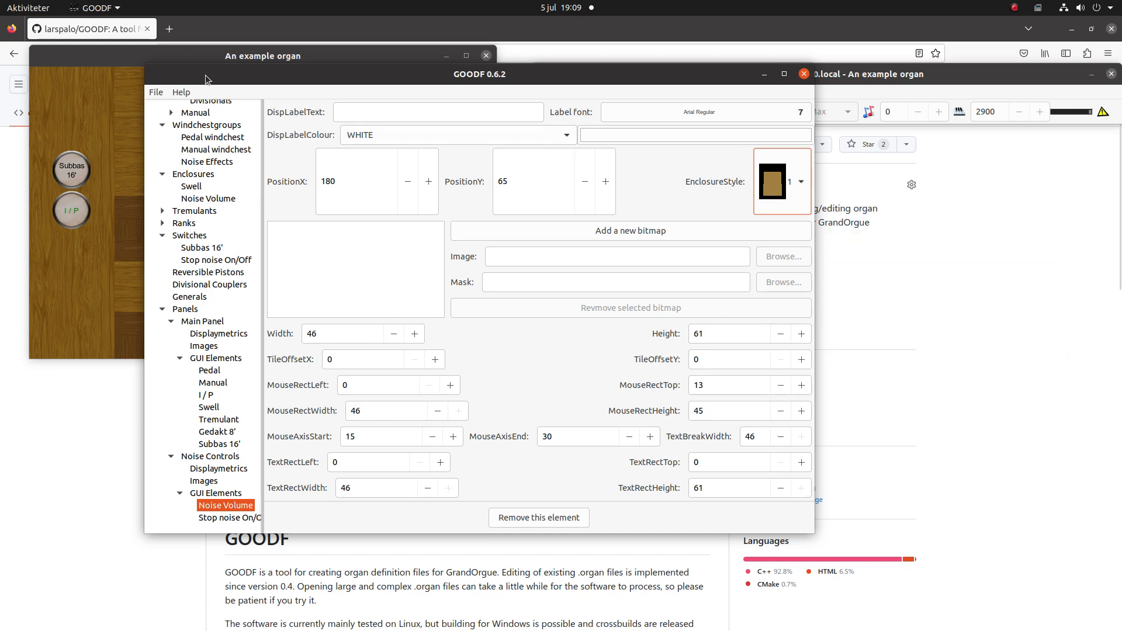
- Write the ODF, switch to GrandOrgue and reload the example organ
click(156, 93)
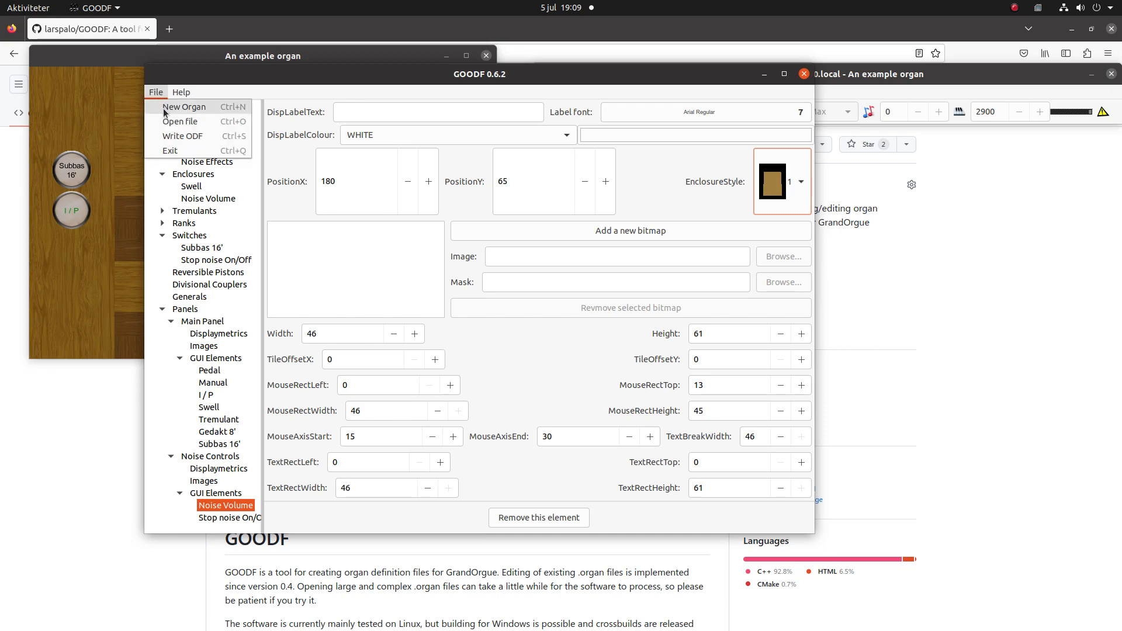
click(175, 138)
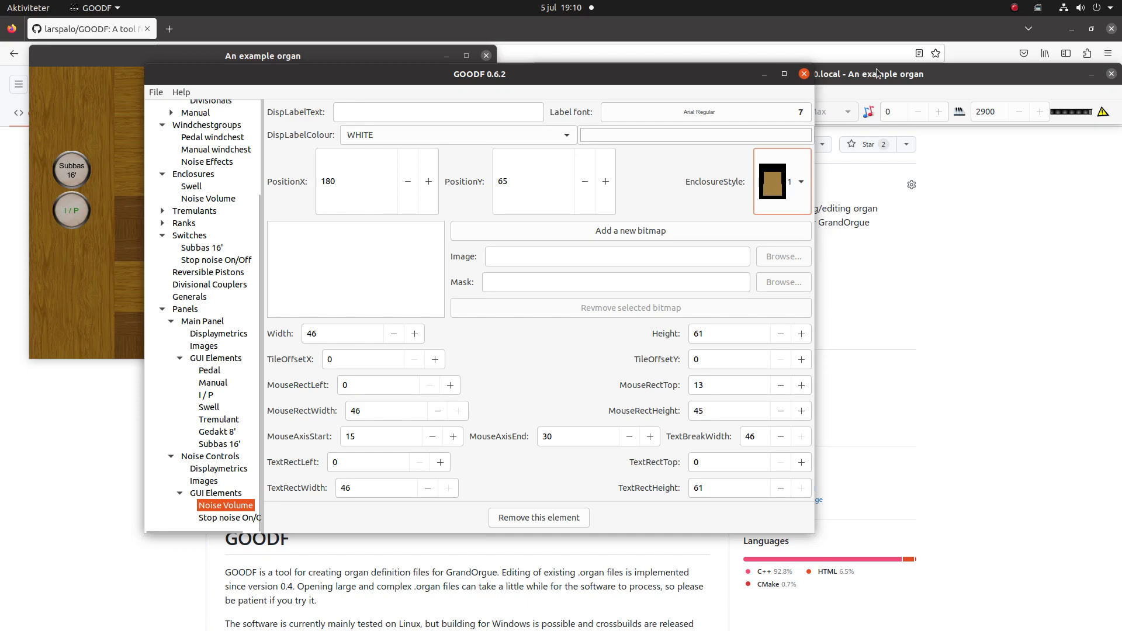
click(894, 76)
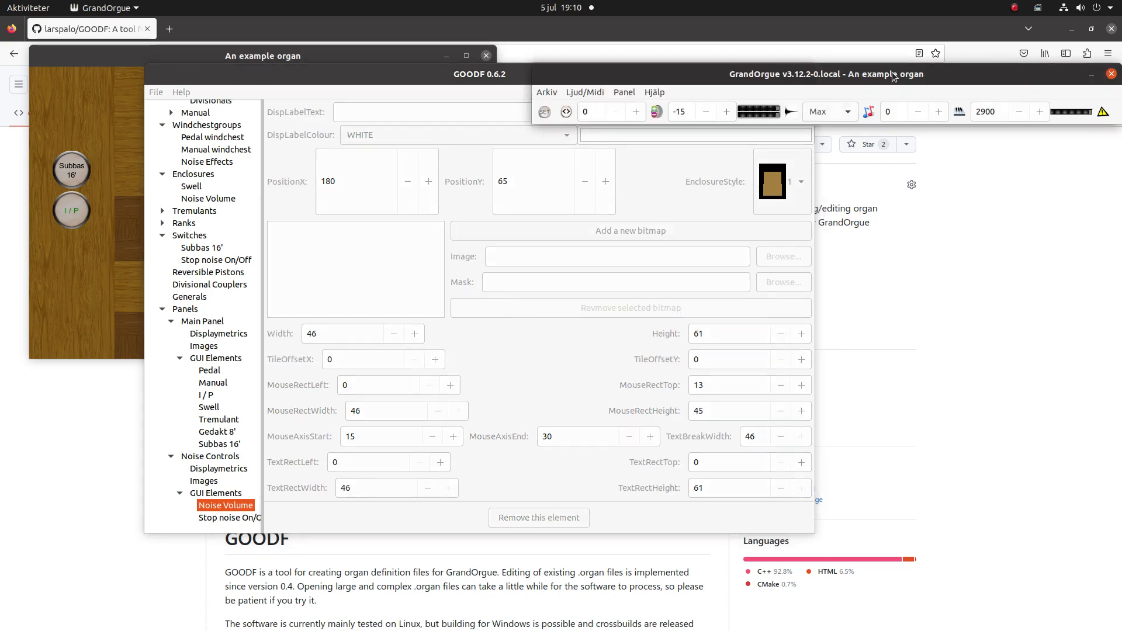
click(549, 91)
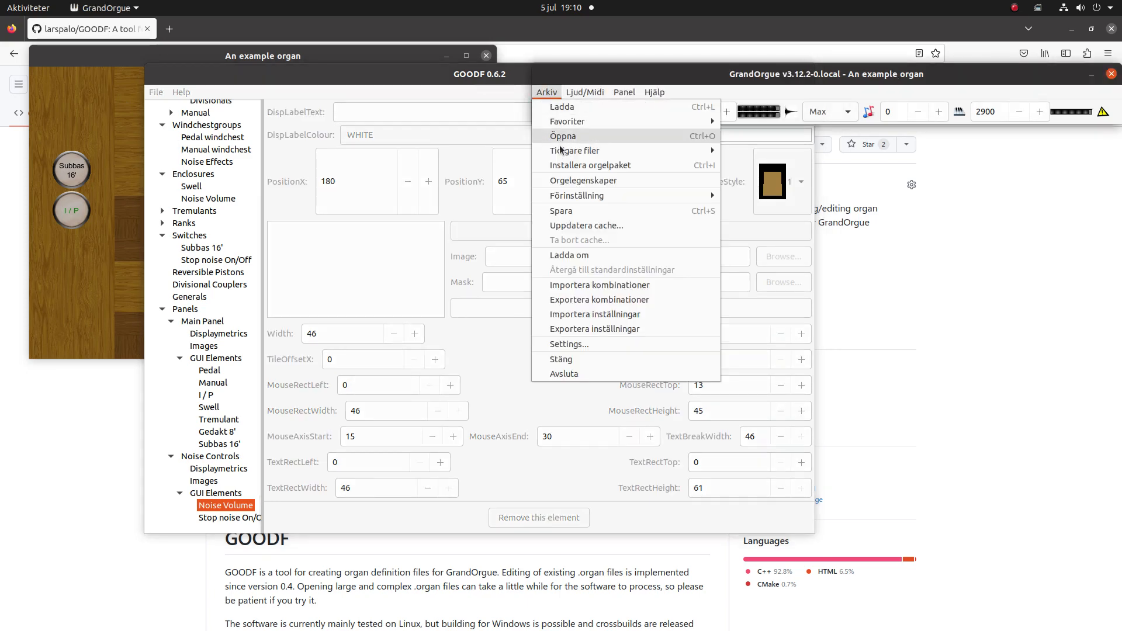
click(559, 261)
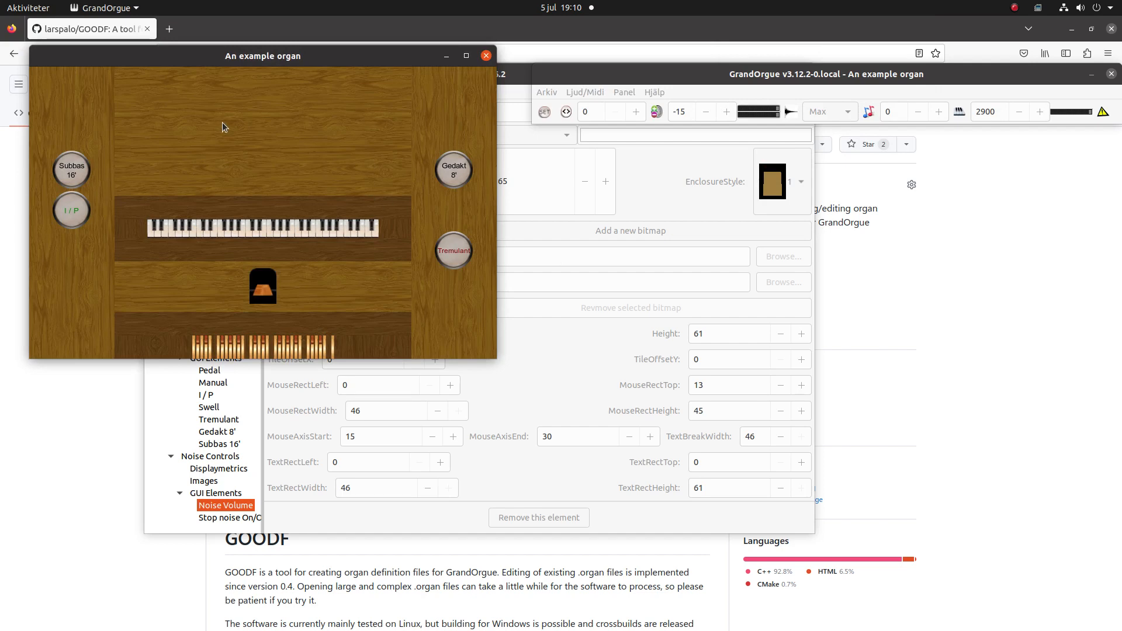
- Test the stop noises by turning the Subbas 16' stop on and off
click(72, 175)
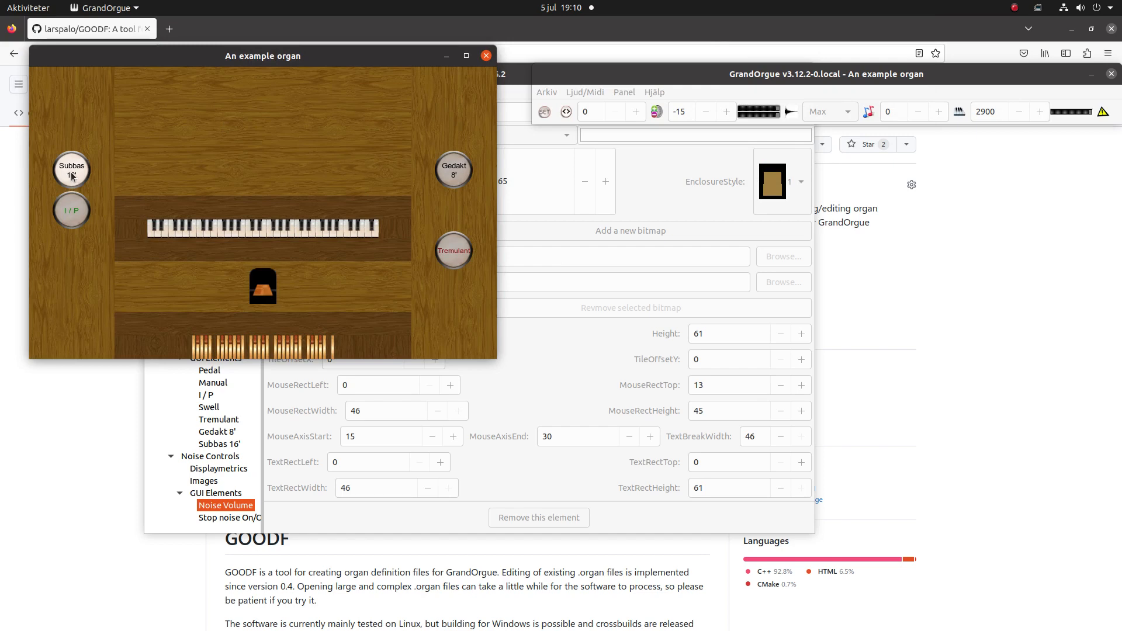
click(73, 176)
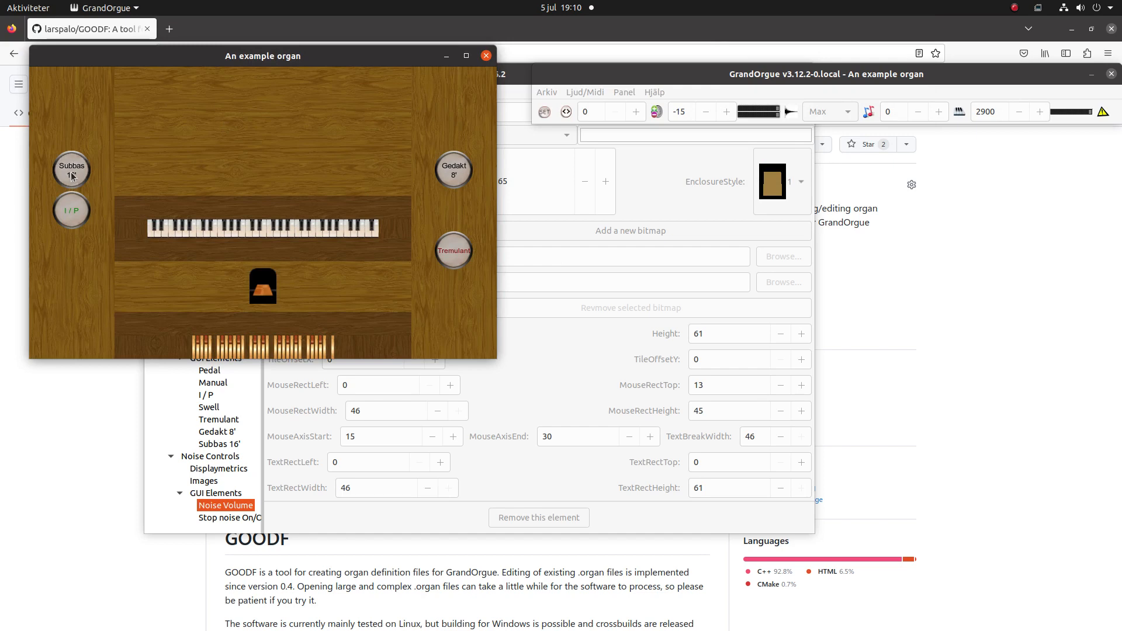
- Open the organ's Noise Controls panel and move its window clear of the main organ panel
click(728, 76)
click(632, 93)
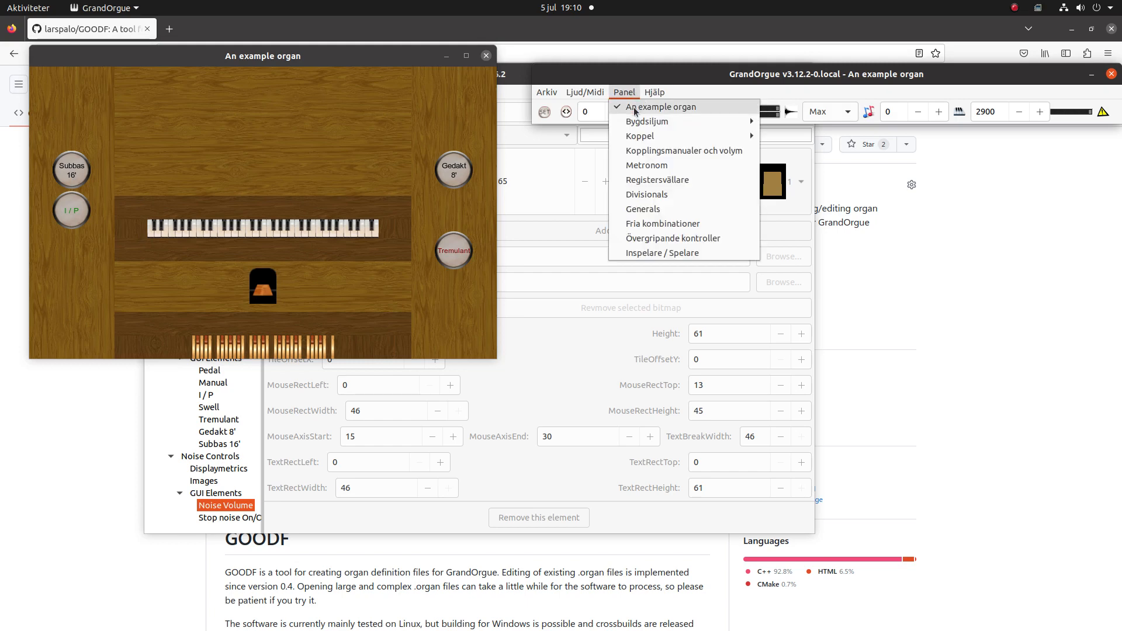
mouse_move(636, 122)
click(801, 121)
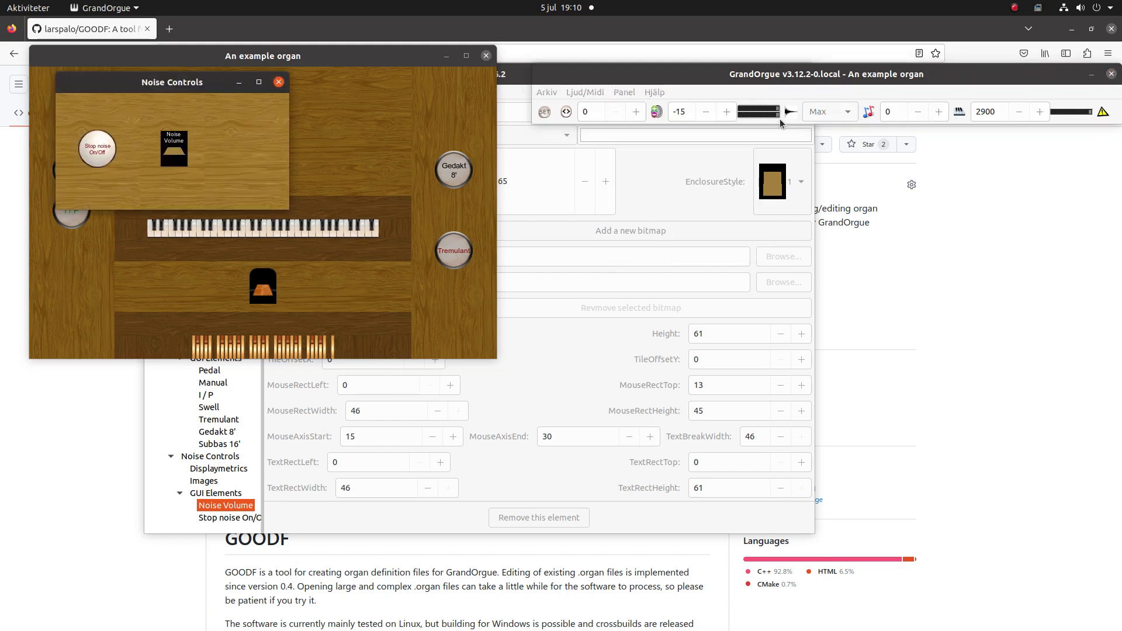
drag(206, 83, 735, 220)
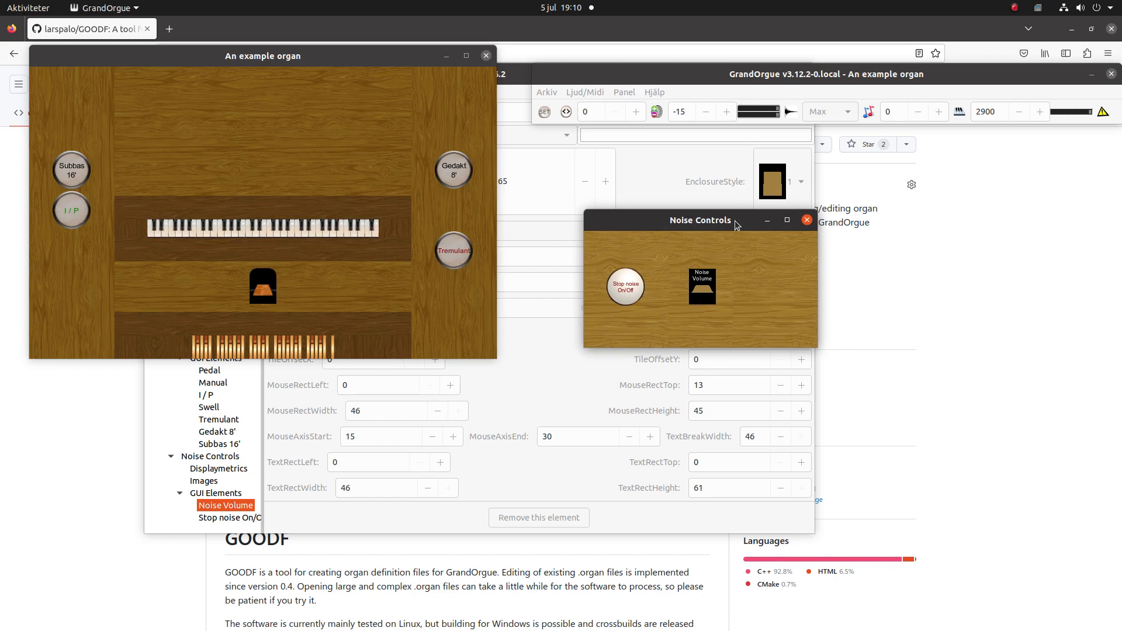
- Switch the stop noise off on the Noise Controls panel and test by toggling the Subbas 16' stop repeatedly
click(625, 296)
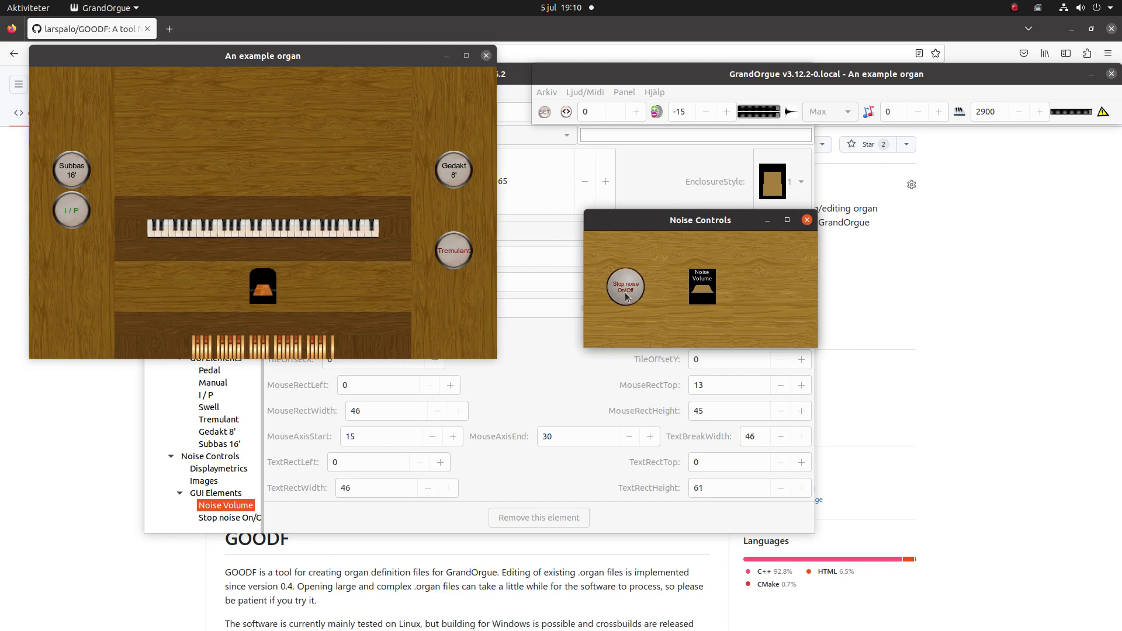
click(75, 176)
click(75, 177)
click(75, 177)
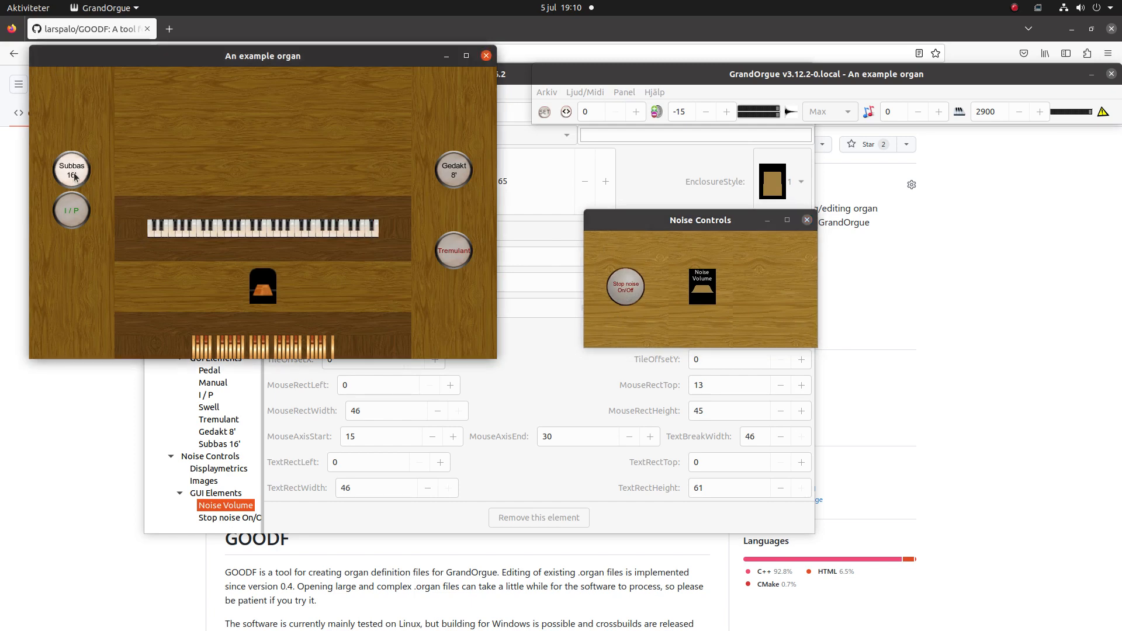
click(75, 177)
click(75, 177)
click(75, 177)
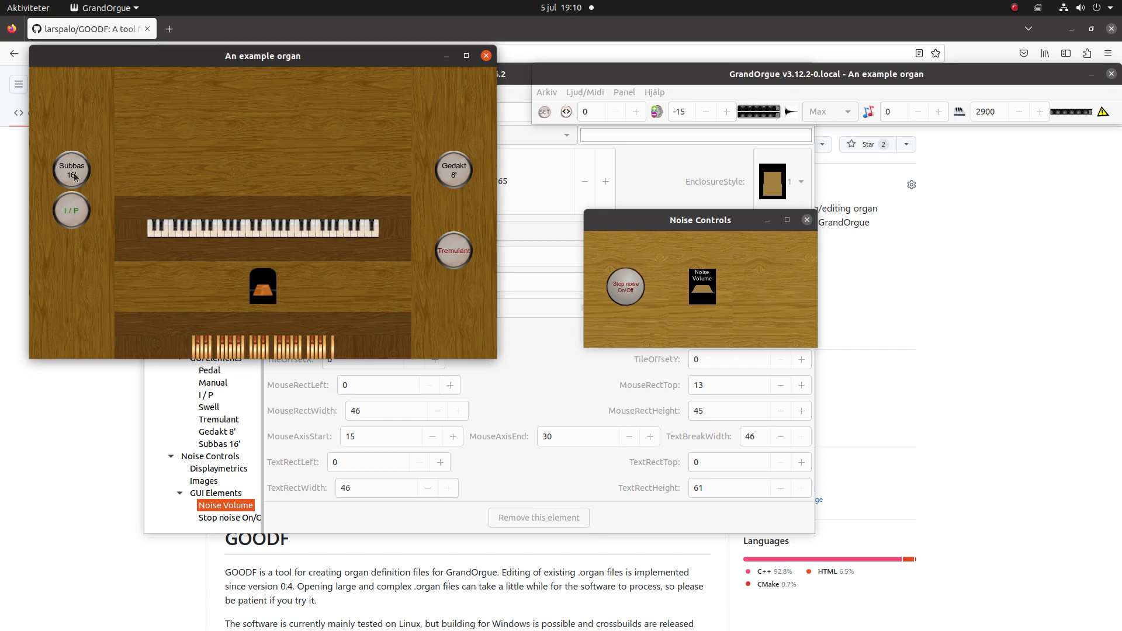
- Switch the stop noise back on and test it by toggling the Subbas 16' stop
click(619, 290)
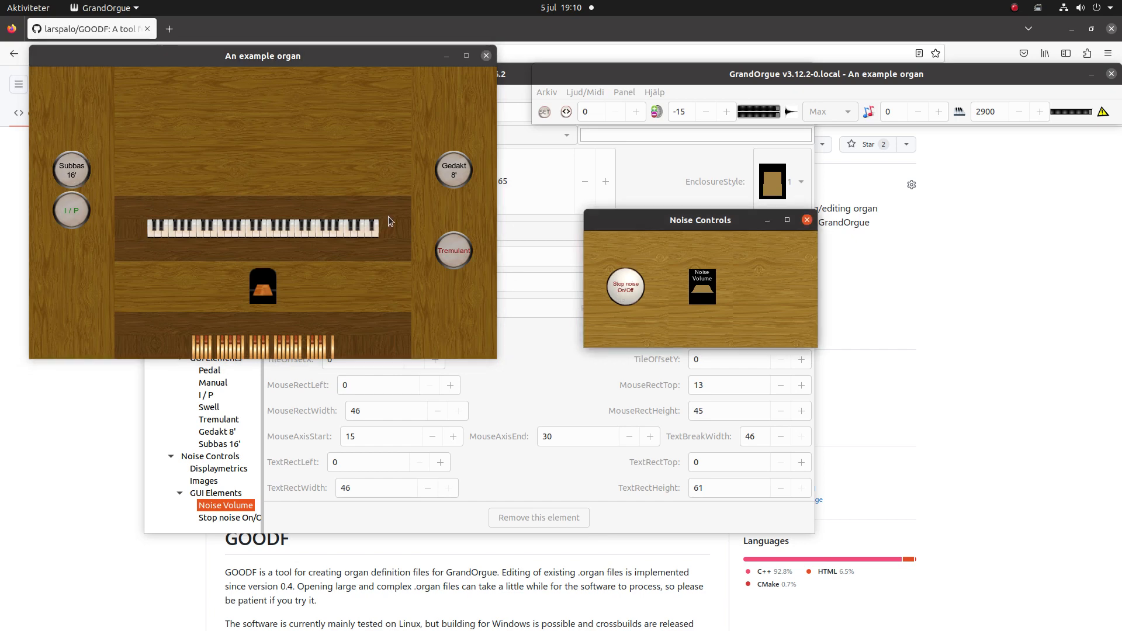
click(86, 174)
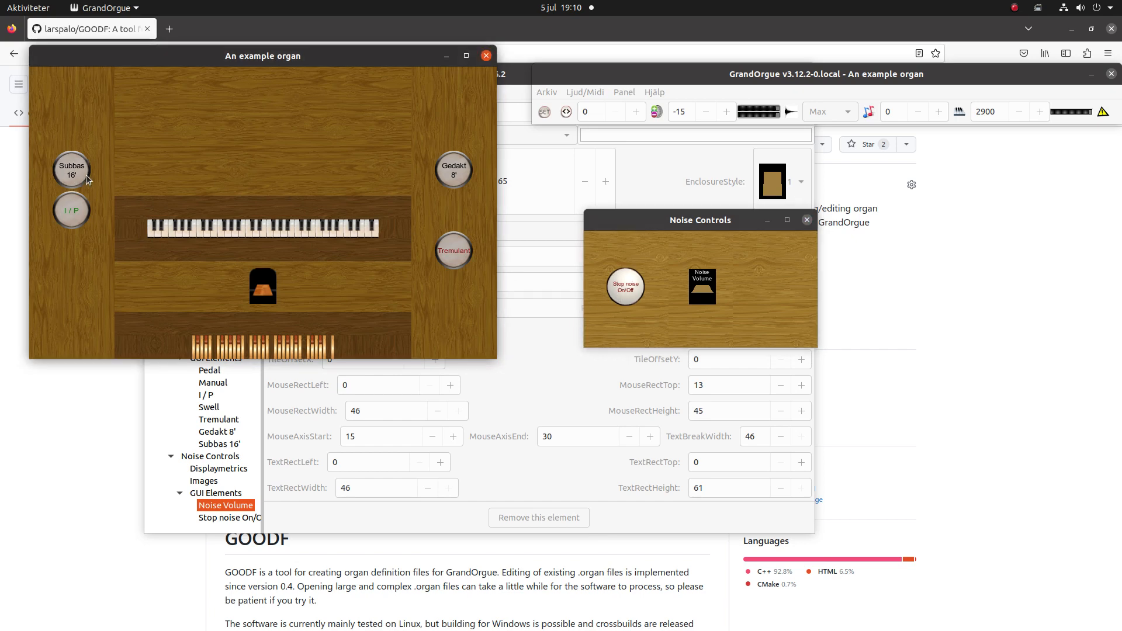
click(86, 174)
- Adjust the Noise Volume enclosure and toggle the Subbas 16' stop to test its noise at different volume settings
click(73, 174)
click(72, 175)
click(71, 171)
click(71, 173)
click(71, 173)
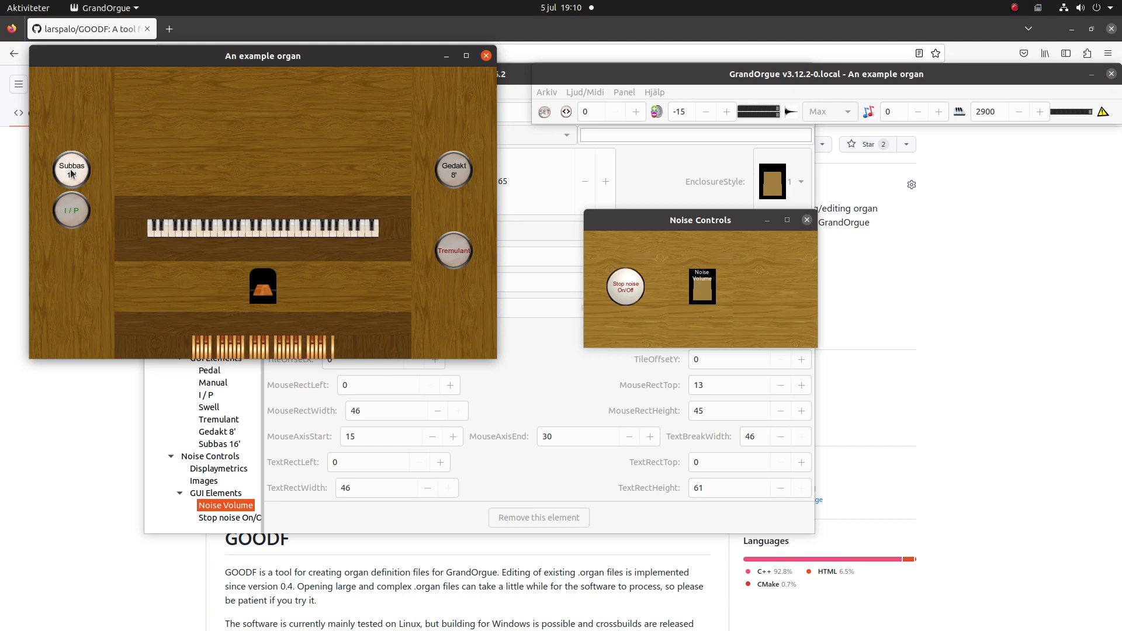
click(71, 173)
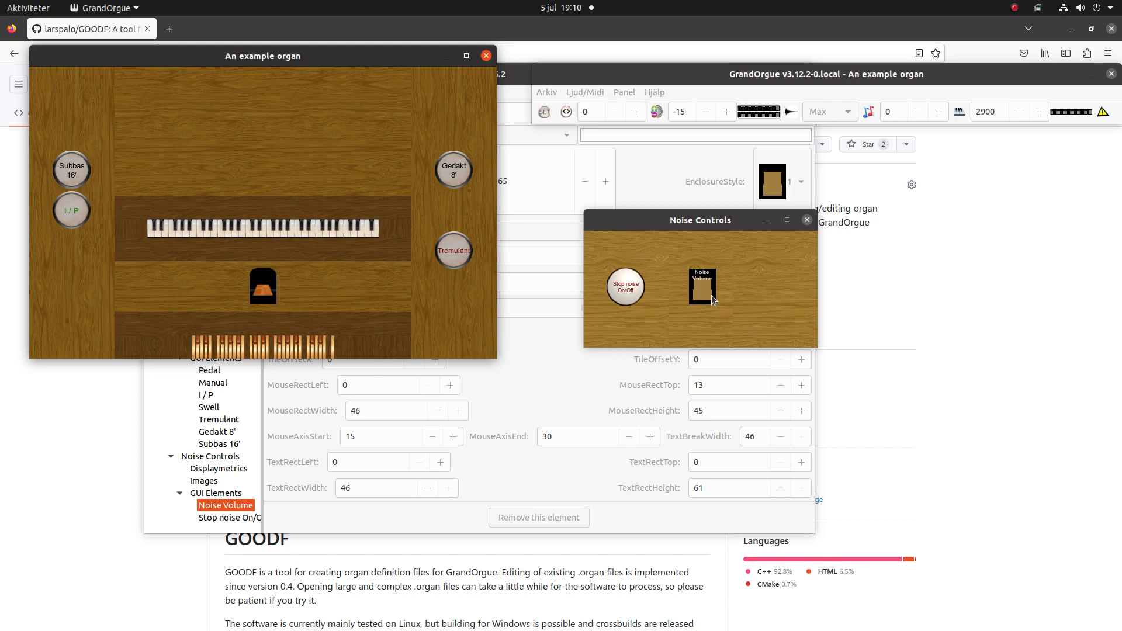
scroll(703, 286, up, 15)
click(68, 172)
click(69, 171)
- Switch back to GOODF and look over the organ tree from the Pedal stops to the Noise Controls panel elements
click(520, 80)
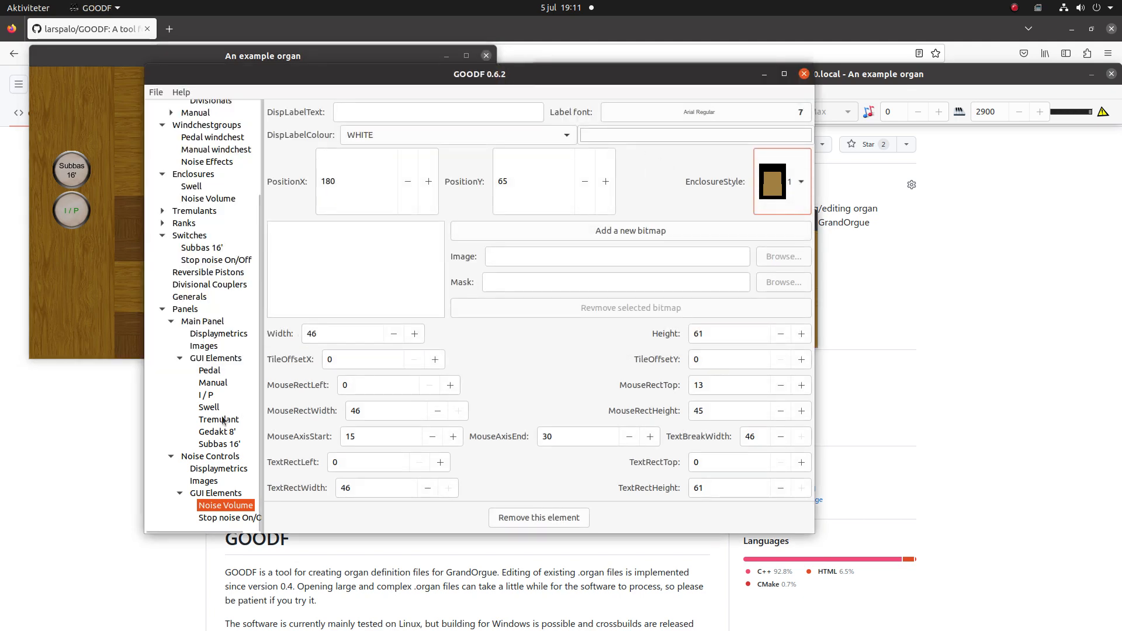
scroll(222, 418, up, 5)
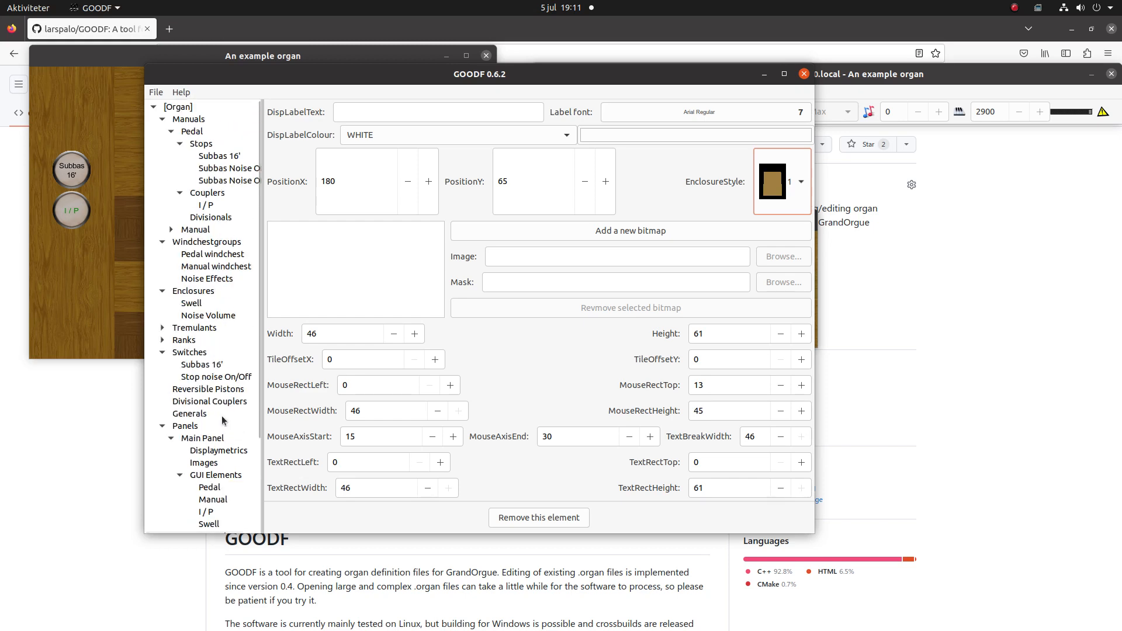
scroll(212, 284, down, 4)
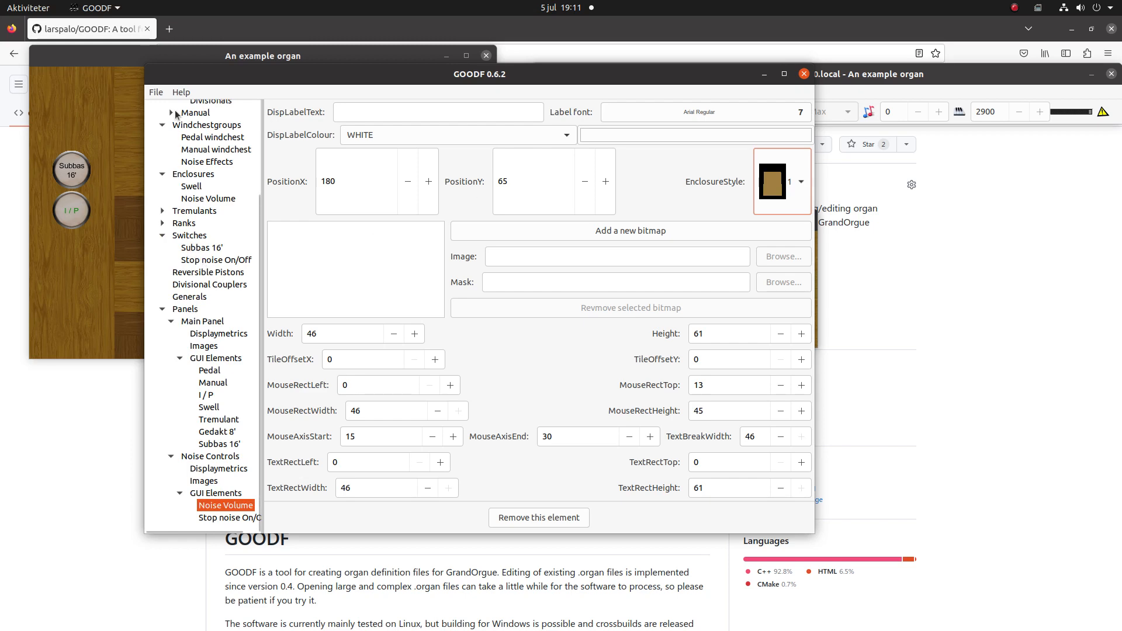
scroll(184, 281, up, 3)
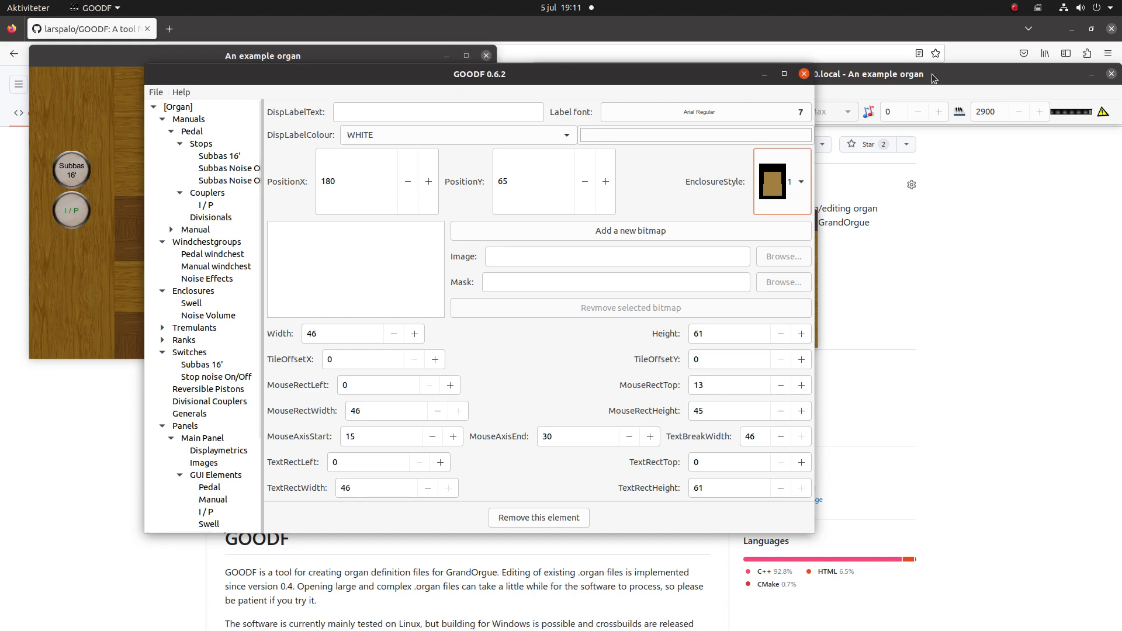
click(1016, 9)
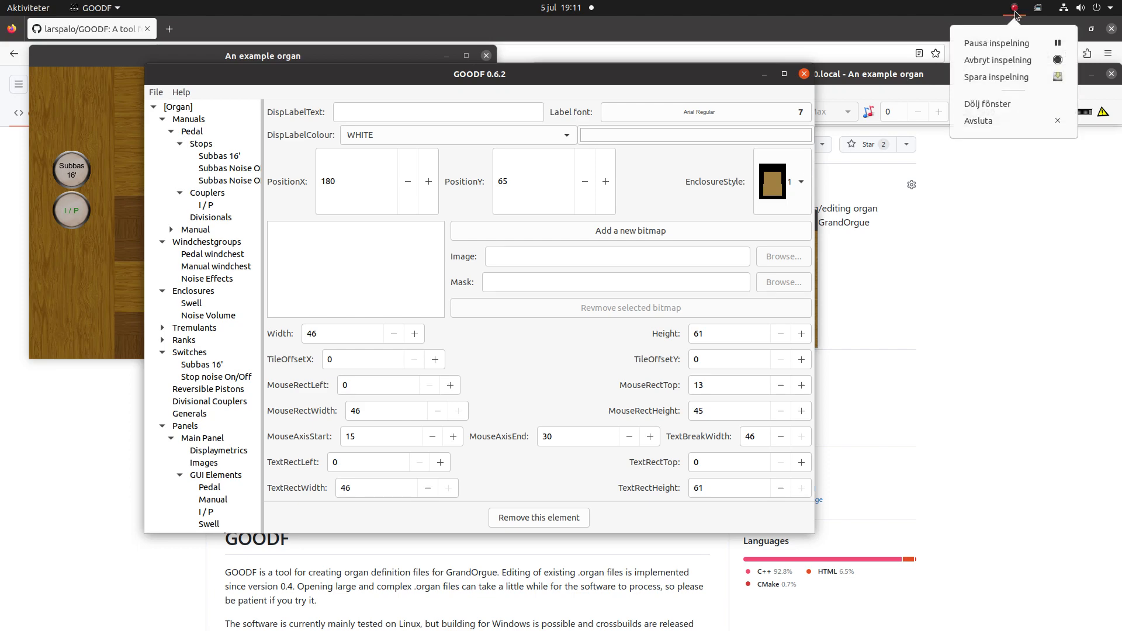